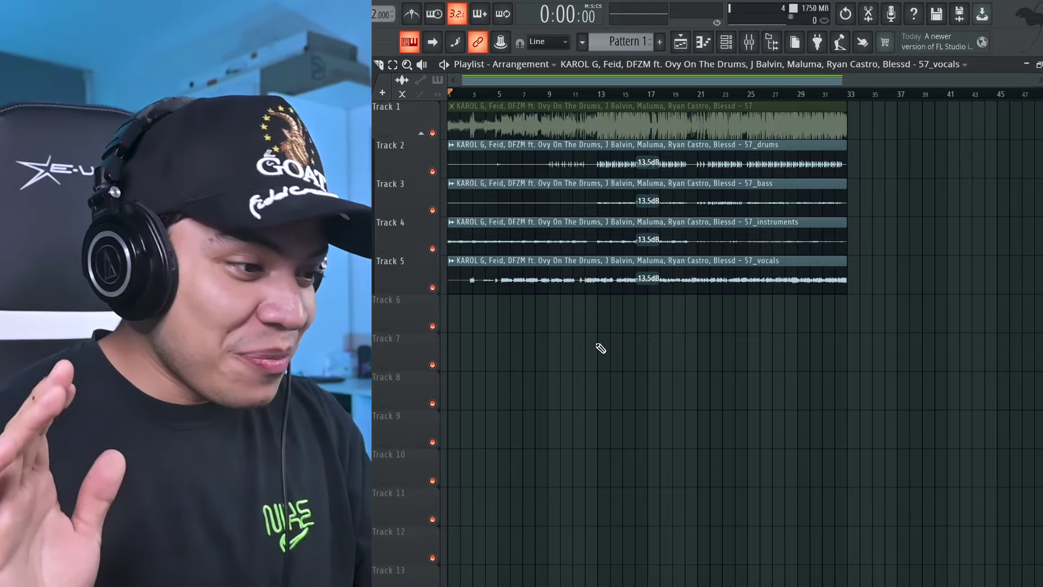
# Listen to the arrangement from the start, from bar 5 and from bar 13
pyautogui.press('space')
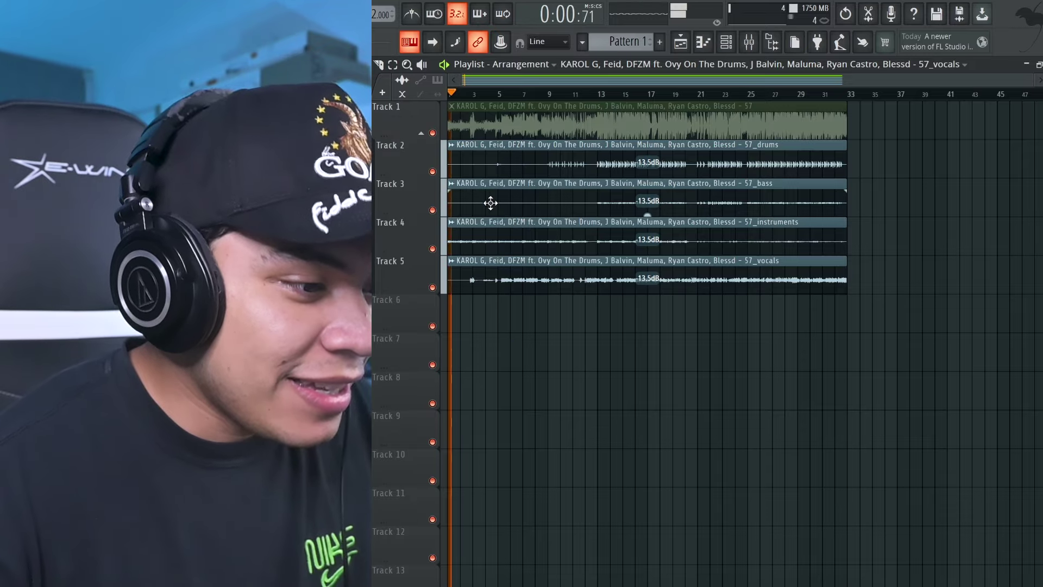
pyautogui.click(499, 94)
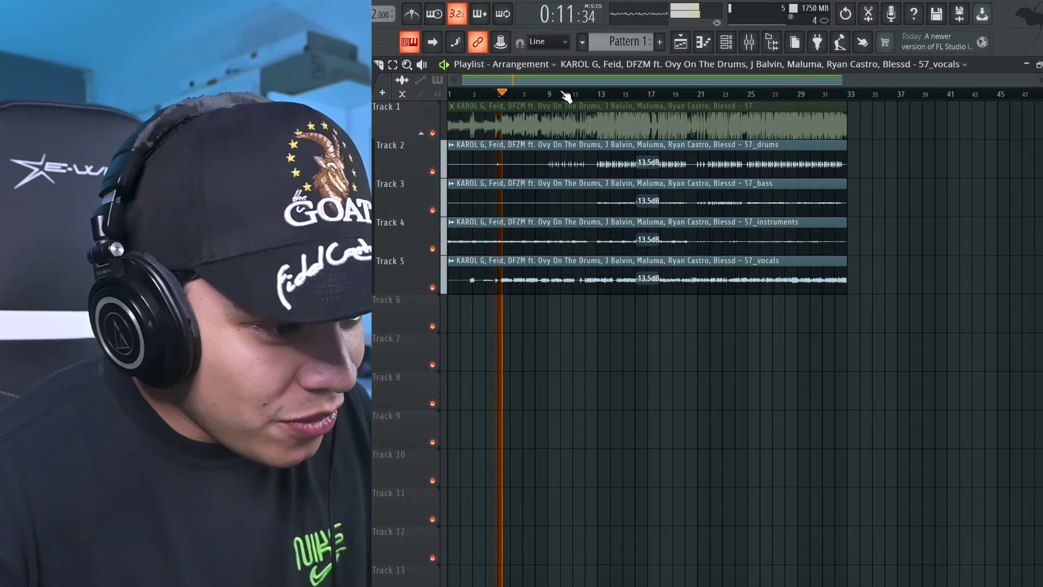
pyautogui.click(600, 97)
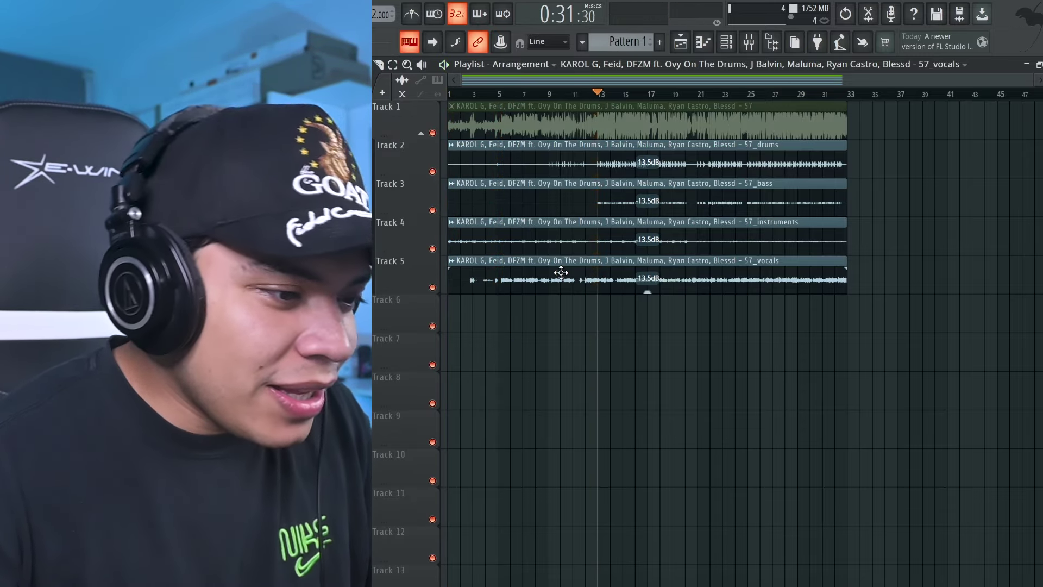
# Set the time-stretching mode of the vocals stem to Stretch Pro and close its channel settings
pyautogui.doubleClick(582, 266)
pyautogui.click(713, 289)
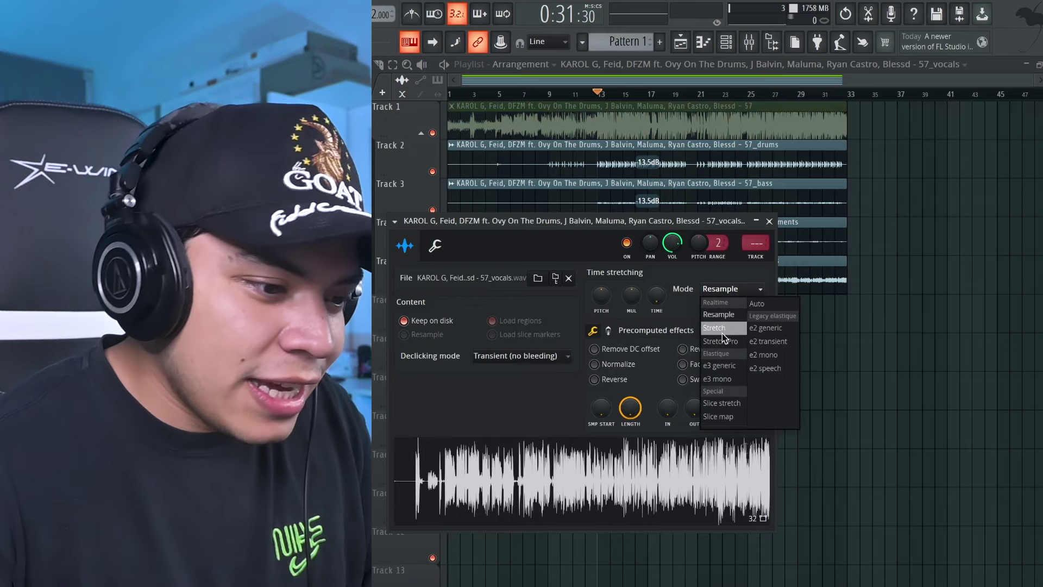
pyautogui.click(722, 336)
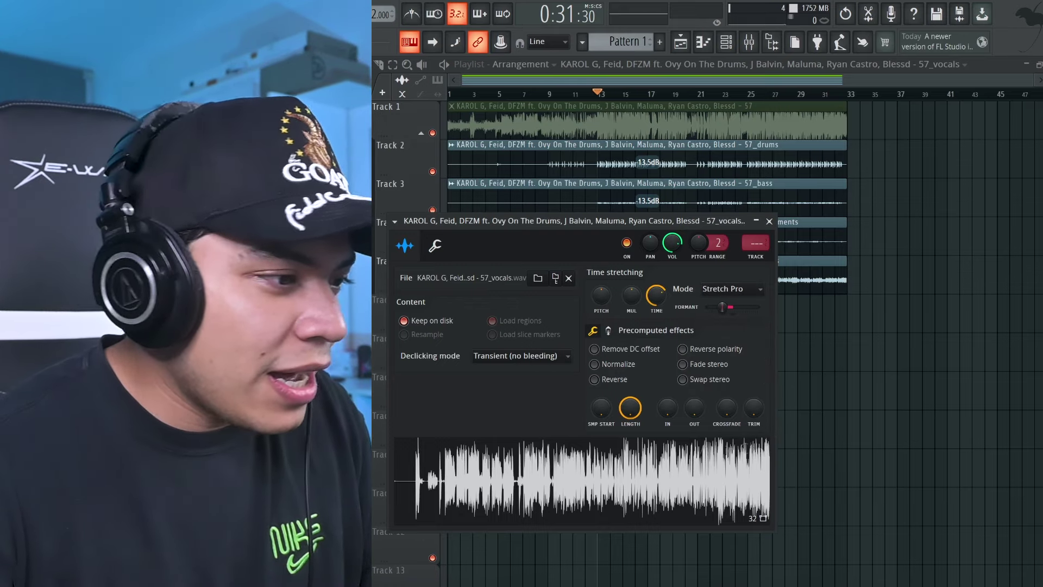
pyautogui.click(769, 221)
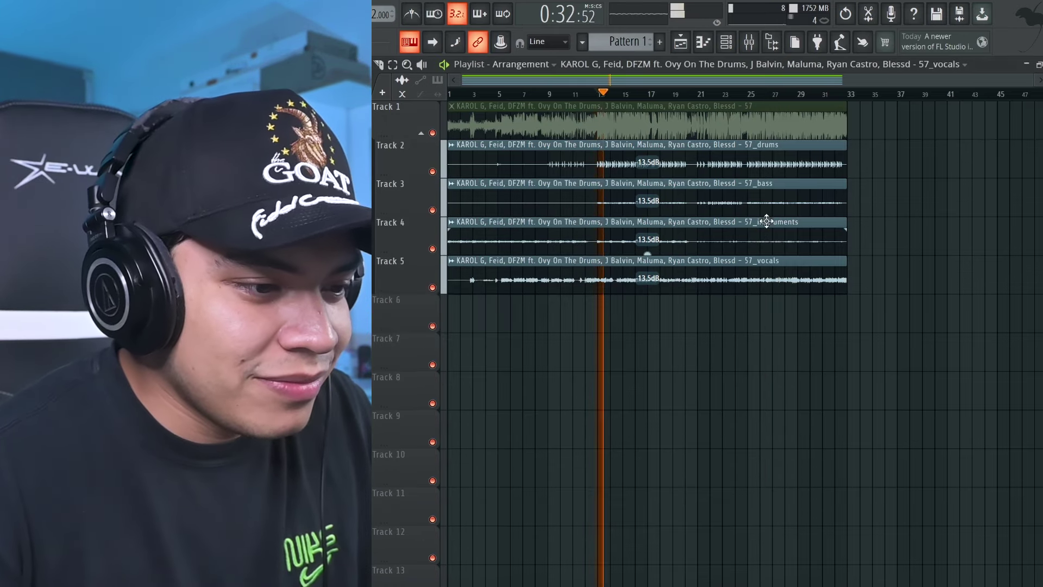
# Mute the drums and bass stems in the playlist and return the playback position to the start
pyautogui.doubleClick(527, 225)
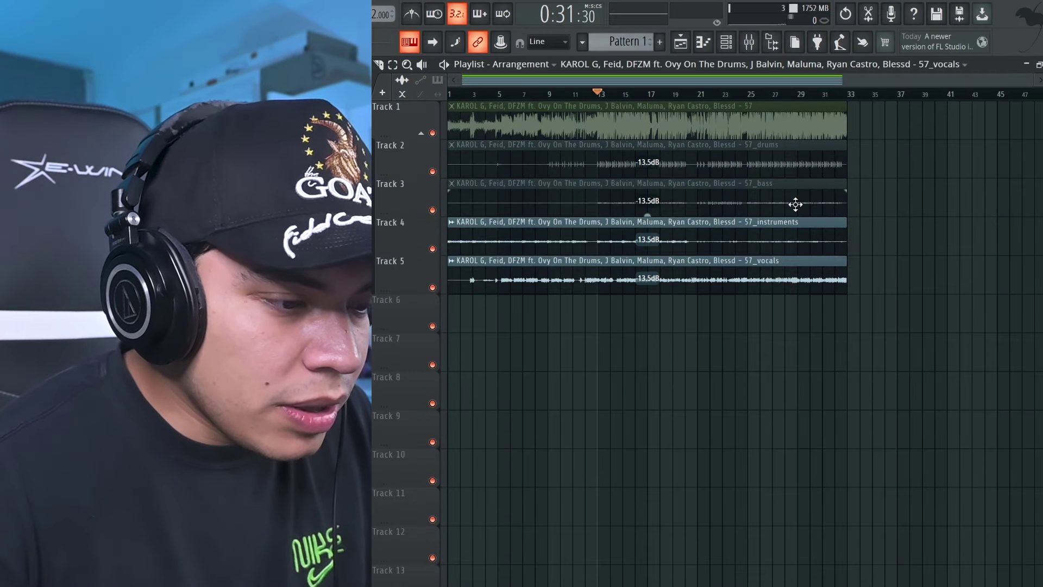
pyautogui.press('space')
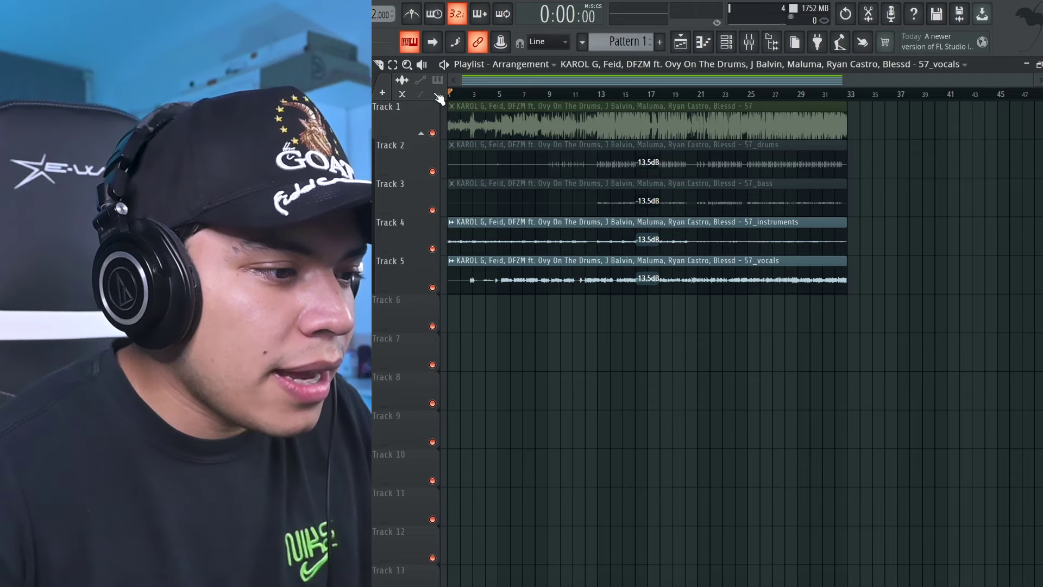
pyautogui.scroll(5, 463, 96)
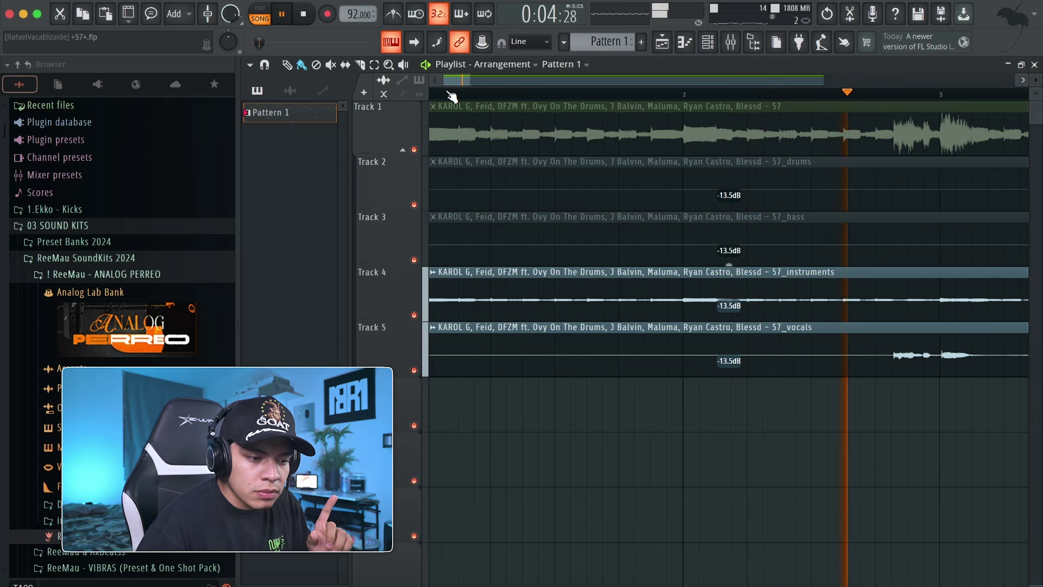
# Audition the first bar of the instruments stem in short sections to locate the note just before bar 2
pyautogui.press('space')
pyautogui.scroll(-1, 451, 96)
pyautogui.scroll(2, 492, 207)
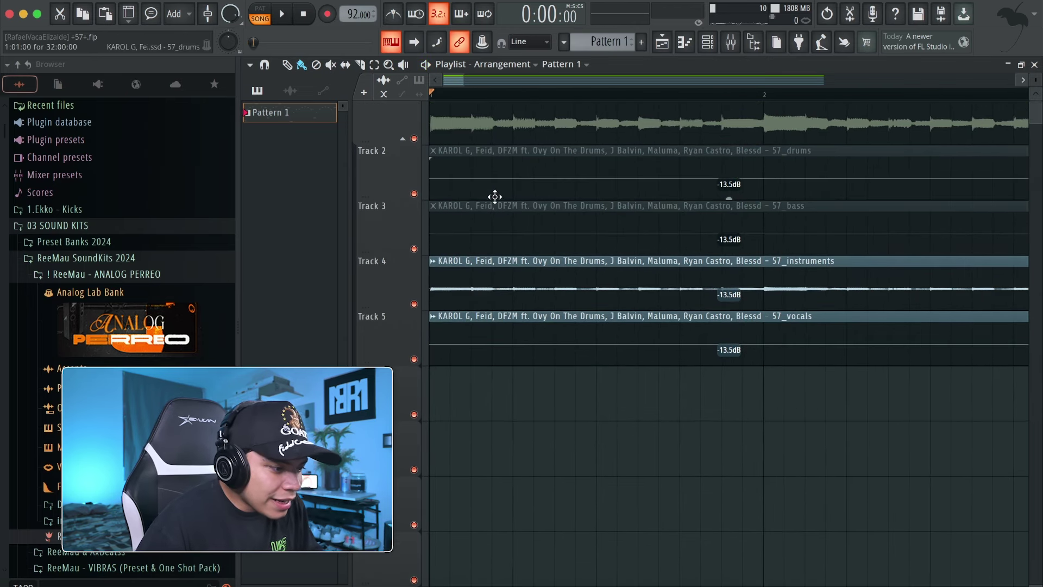
pyautogui.press('space')
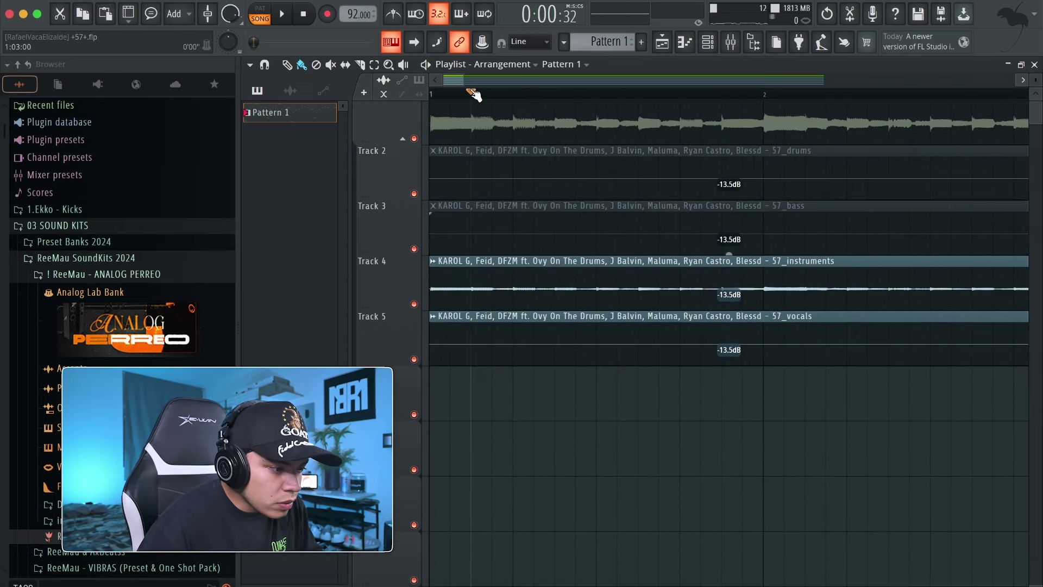
pyautogui.click(563, 99)
pyautogui.click(728, 99)
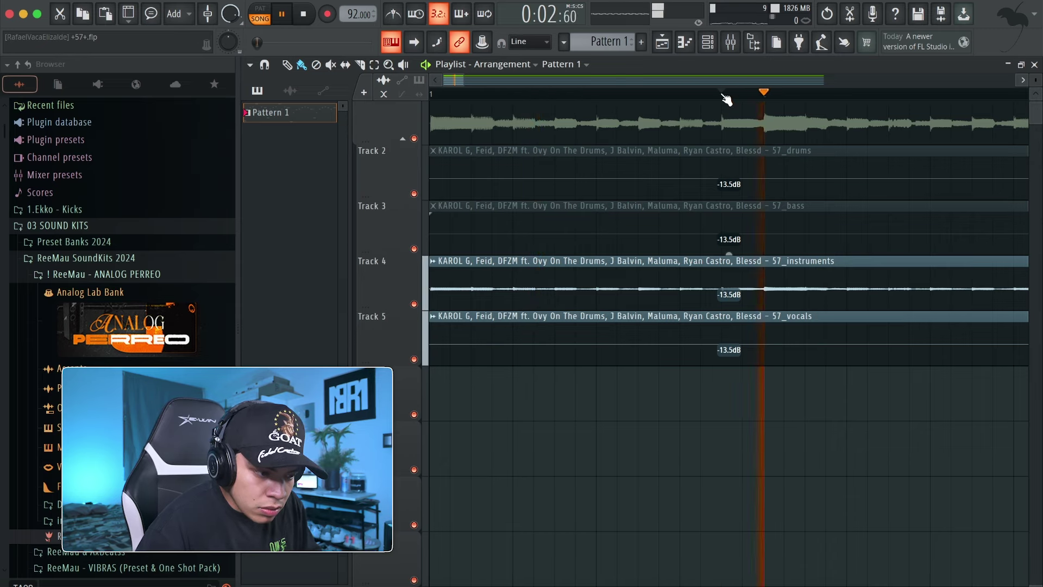
pyautogui.press('space')
# Slice the note just before bar 2 out of the instruments stem and move it down to Track 6
pyautogui.click(727, 291)
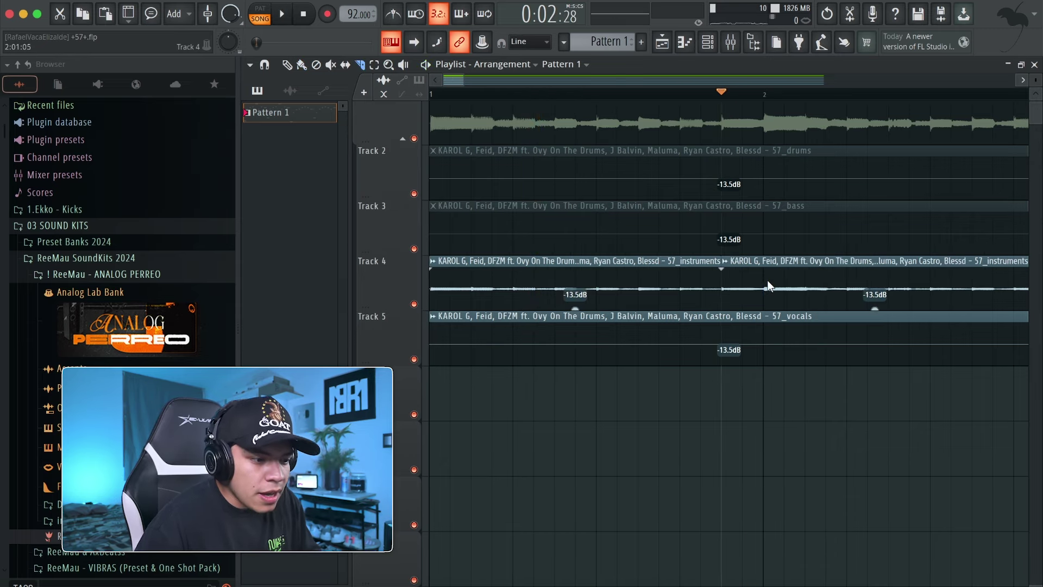
pyautogui.click(767, 288)
pyautogui.rightClick(826, 306)
pyautogui.click(842, 322)
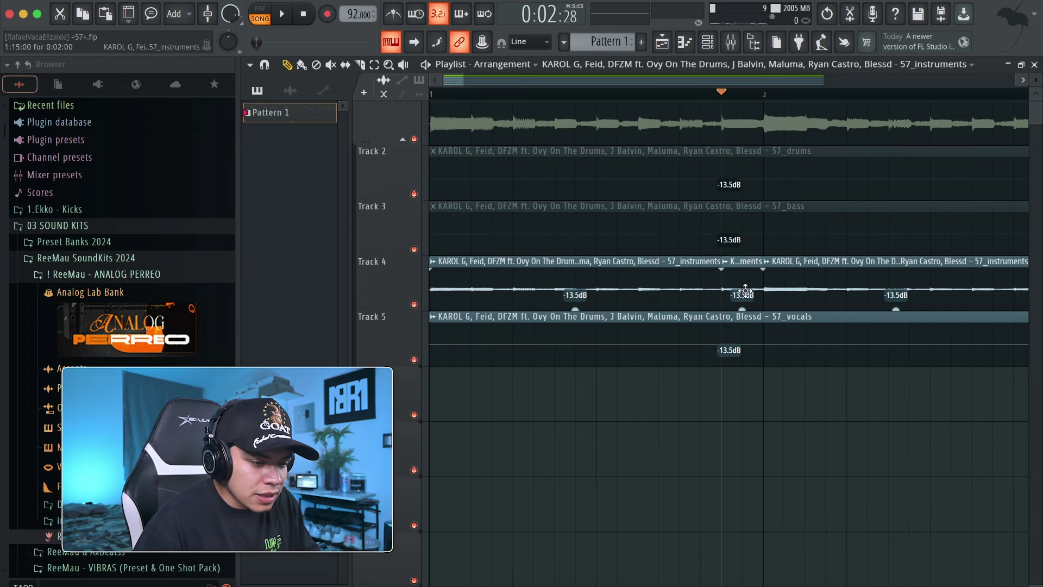
pyautogui.moveTo(752, 288); pyautogui.dragTo(740, 414)
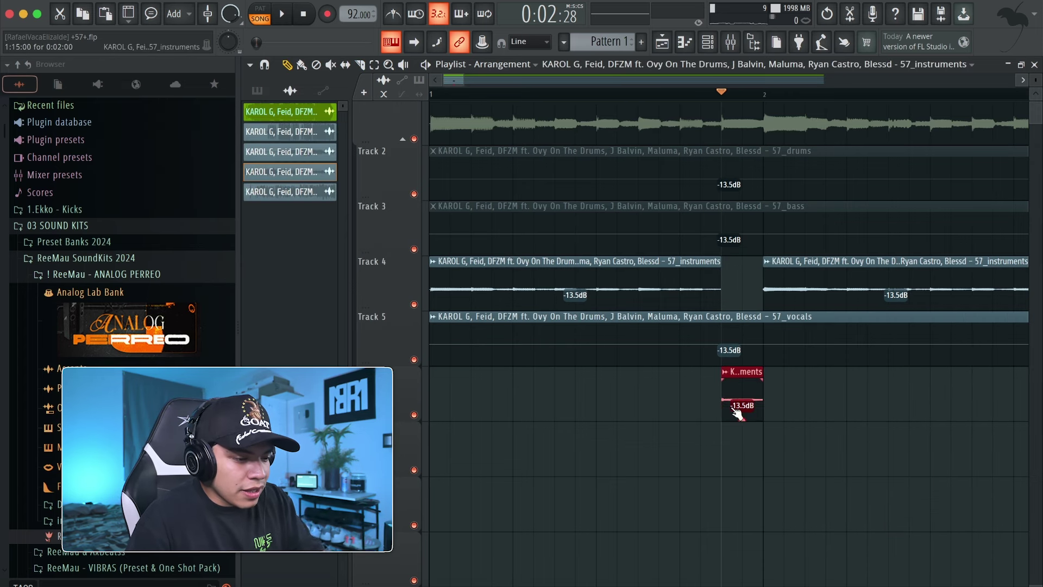
# Consolidate the Track 6 slice into its own audio clip and open that clip in Edison
pyautogui.hotkey('ctrl', 'alt', 'c')
pyautogui.press('Return')
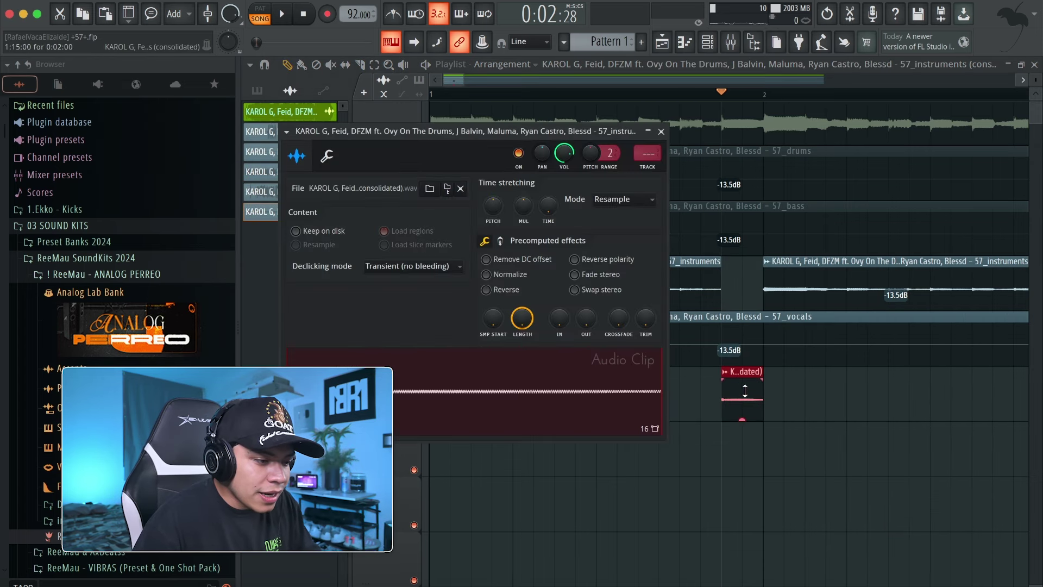
pyautogui.doubleClick(746, 395)
pyautogui.doubleClick(530, 361)
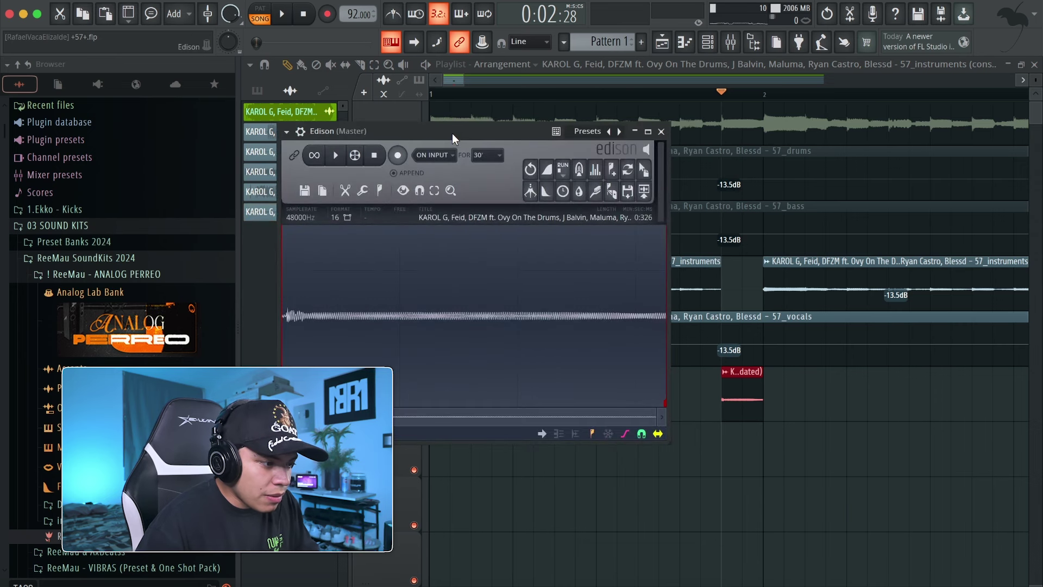
pyautogui.moveTo(452, 132); pyautogui.dragTo(648, 135)
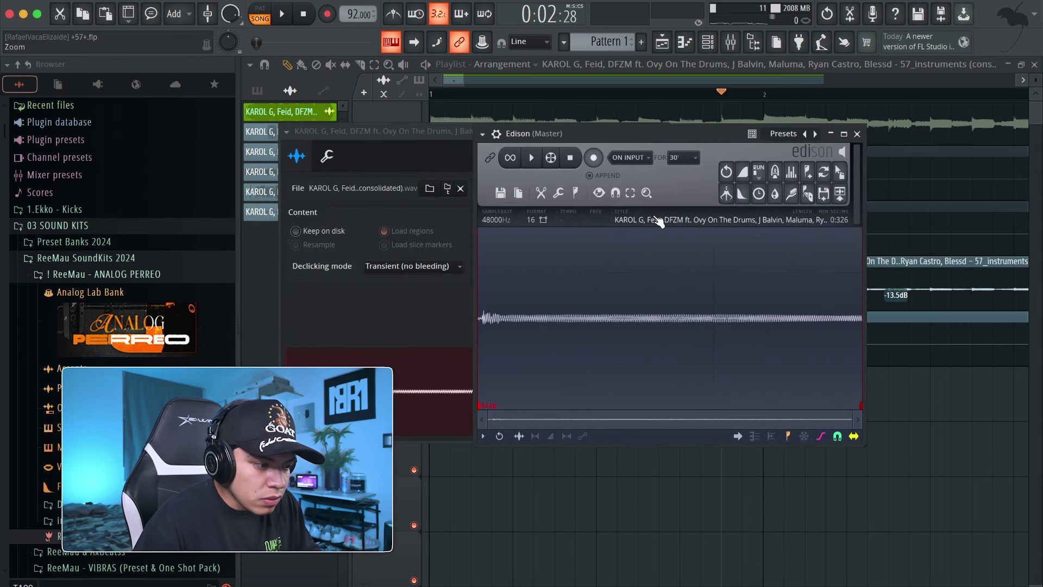
# Detect the sample's pitch regions in Edison and try a pitch shift of -100 cents on the audio clip
pyautogui.click(574, 194)
pyautogui.click(597, 396)
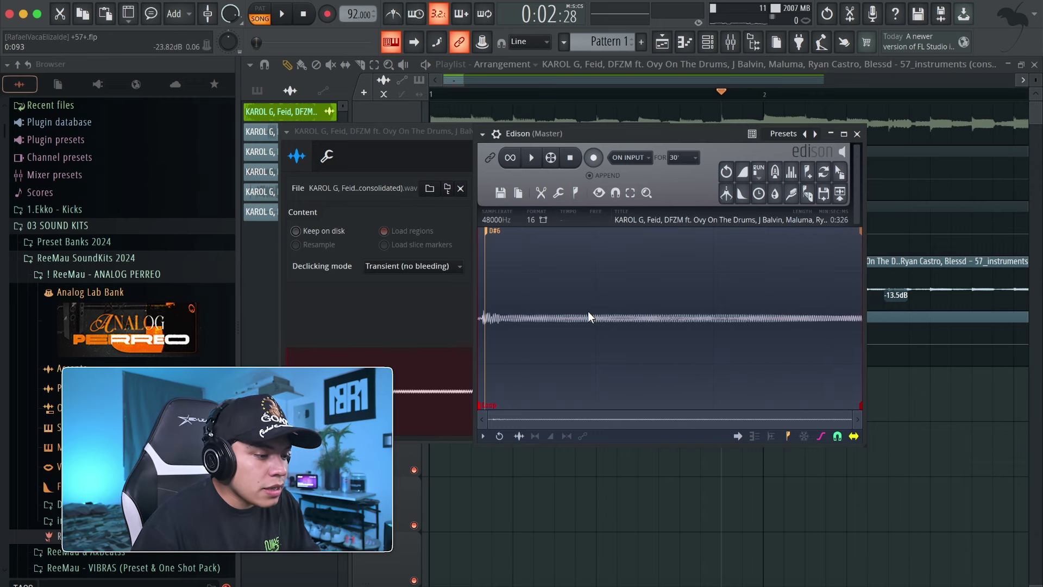
pyautogui.moveTo(840, 172); pyautogui.dragTo(597, 401)
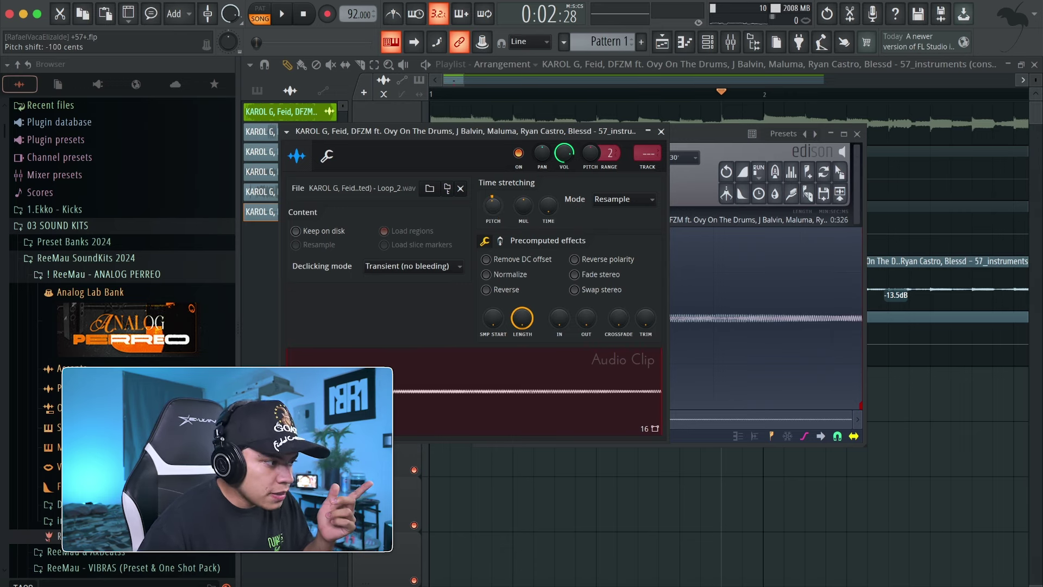
pyautogui.click(673, 134)
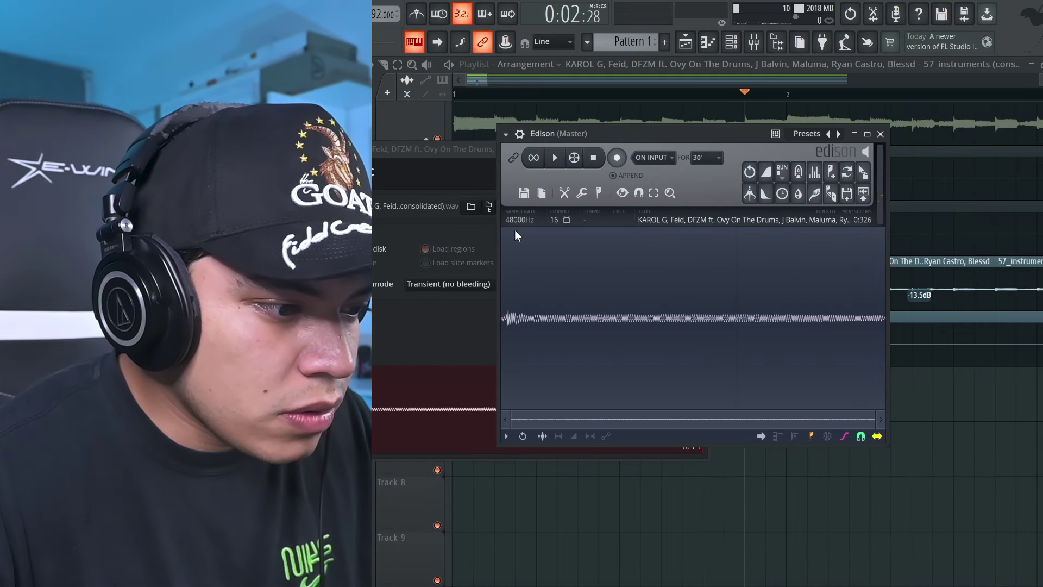
# Normalize the note sample in Edison and send it back to the playlist as the Track 6 clip
pyautogui.click(770, 172)
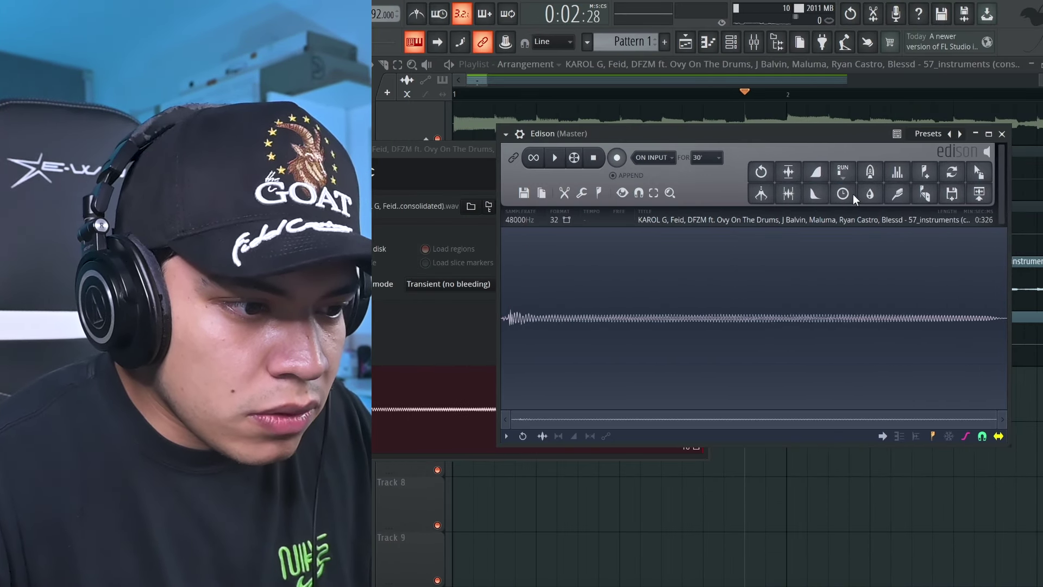
pyautogui.click(793, 173)
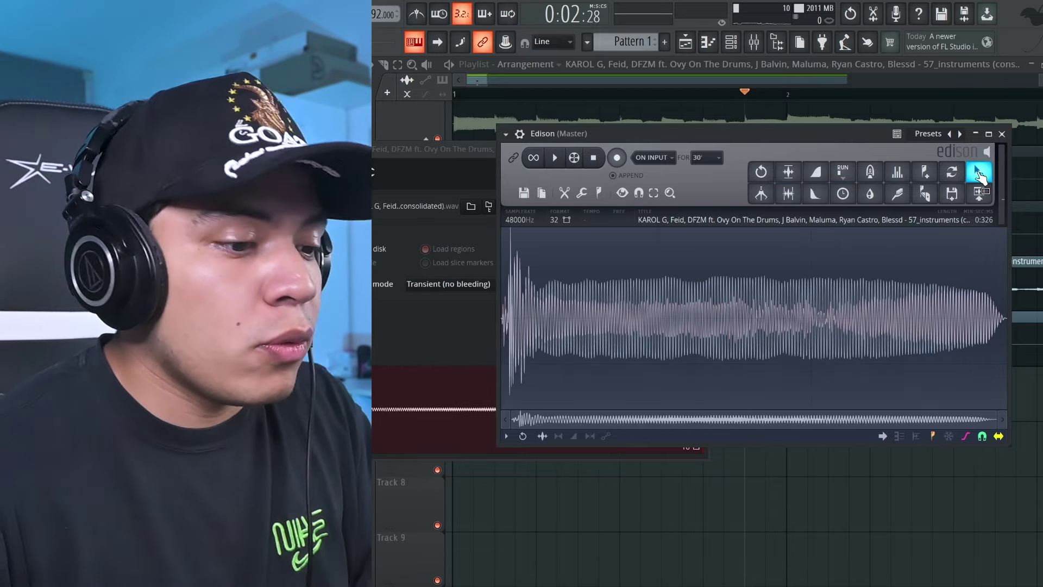
pyautogui.click(980, 172)
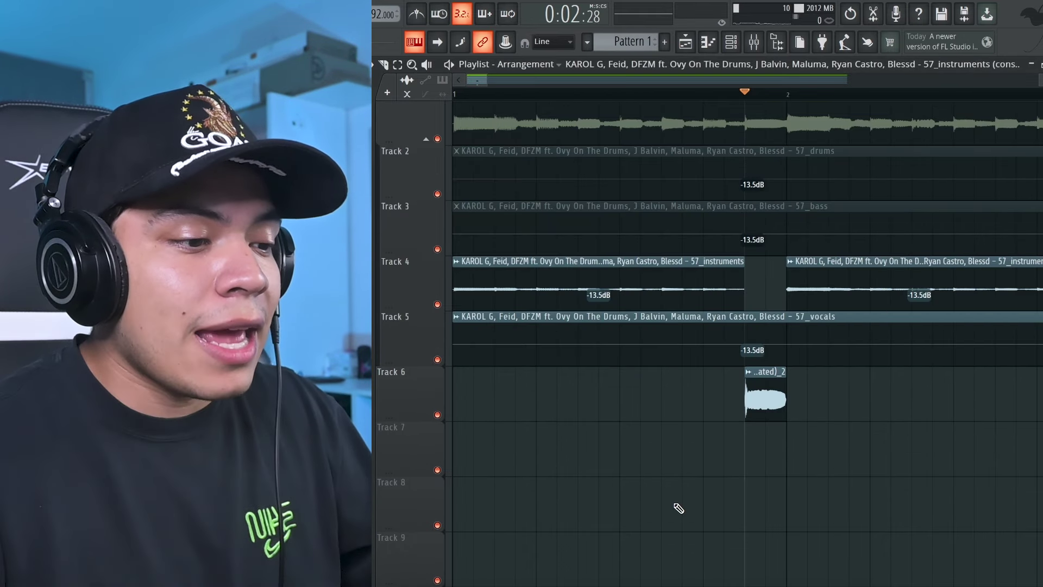
# Open the Synplant instrument from the channel rack and grow branches from the Lead_Focus patch's seed
pyautogui.scroll(-4, 678, 508)
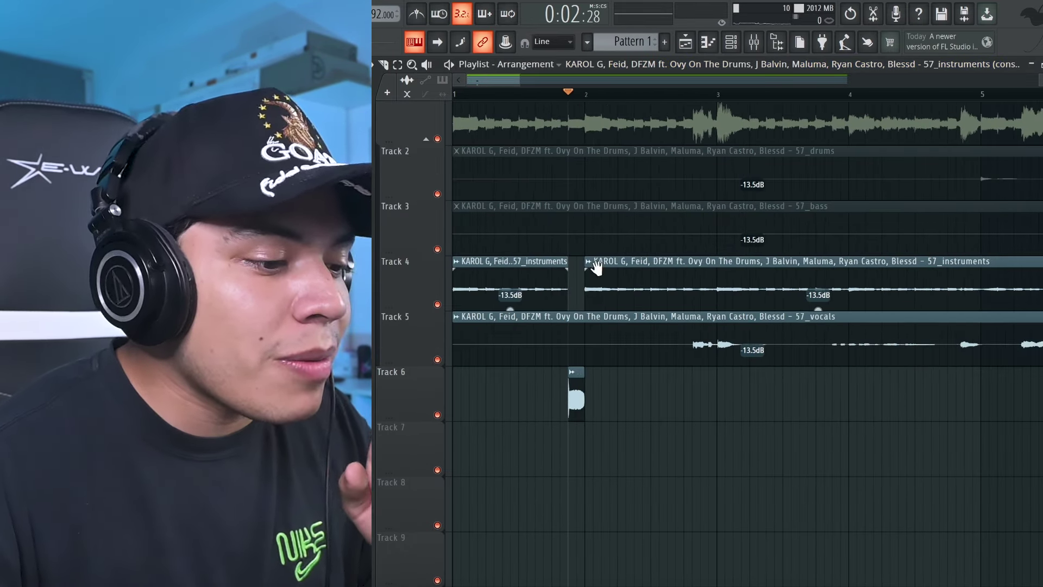
pyautogui.scroll(-1, 716, 198)
pyautogui.click(731, 42)
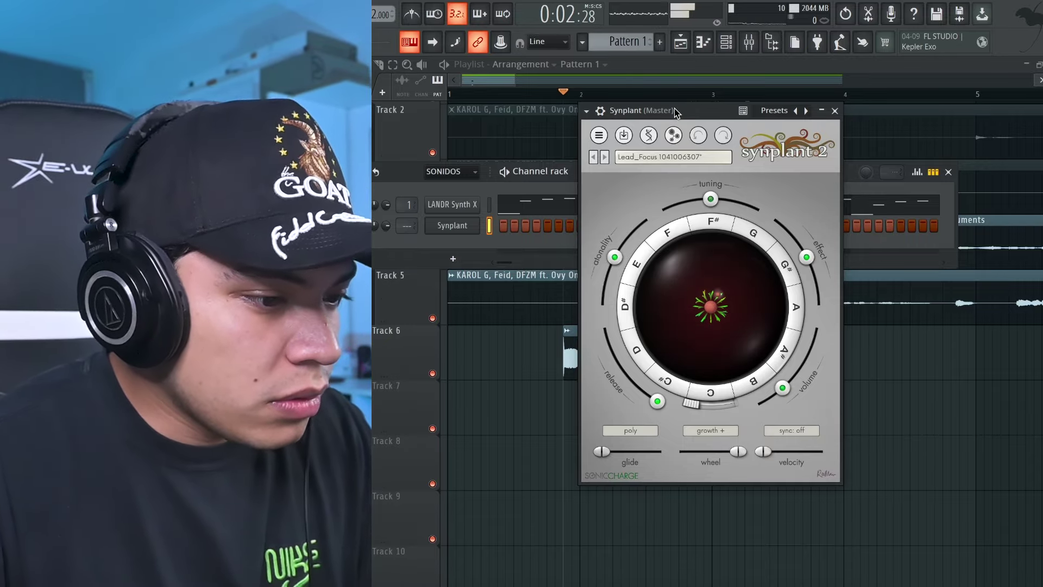
pyautogui.click(719, 295)
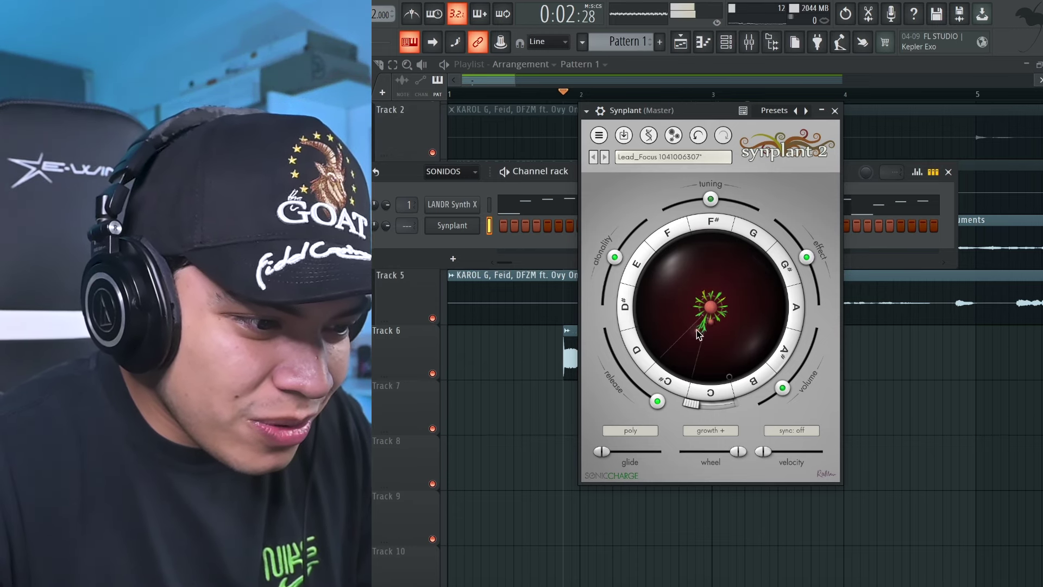
pyautogui.moveTo(701, 335)
pyautogui.mouseDown()
pyautogui.moveTo(713, 321)
pyautogui.moveTo(713, 343)
pyautogui.mouseUp()
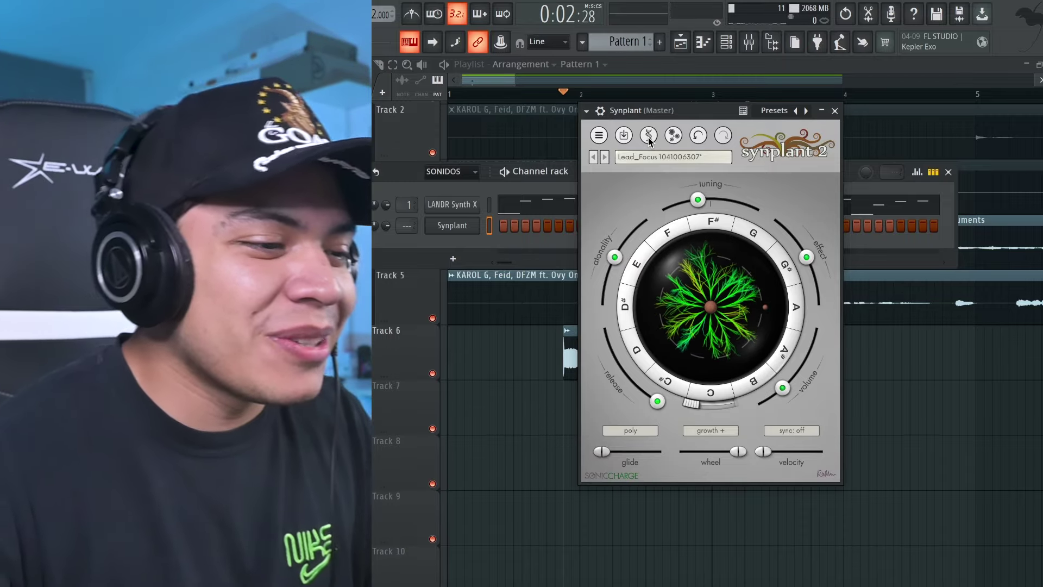
# Load the normalized note clip into Synplant's Genopatch as the reference sound and generate patches from it
pyautogui.click(673, 139)
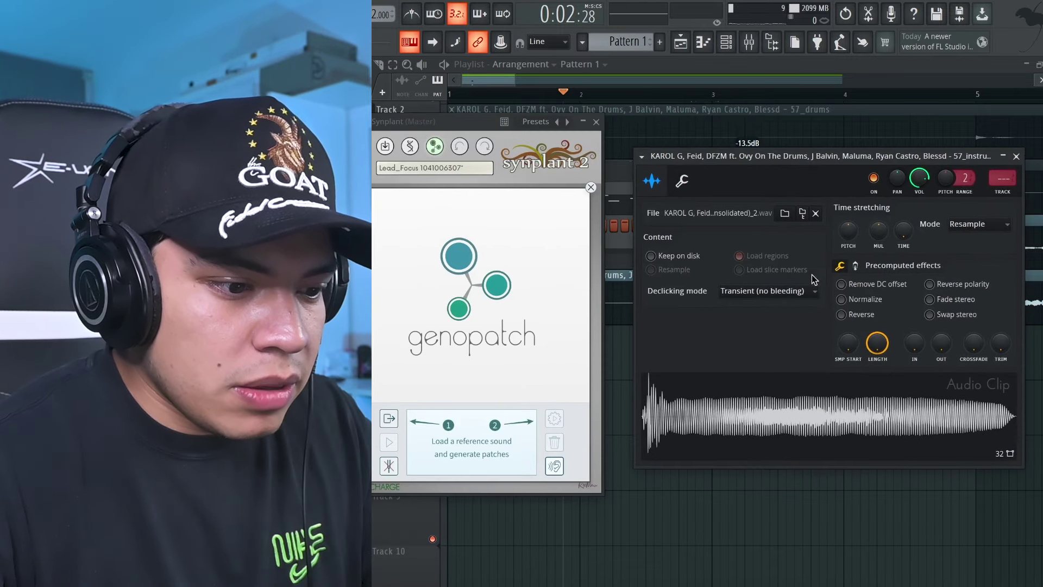
pyautogui.moveTo(848, 426); pyautogui.dragTo(476, 428)
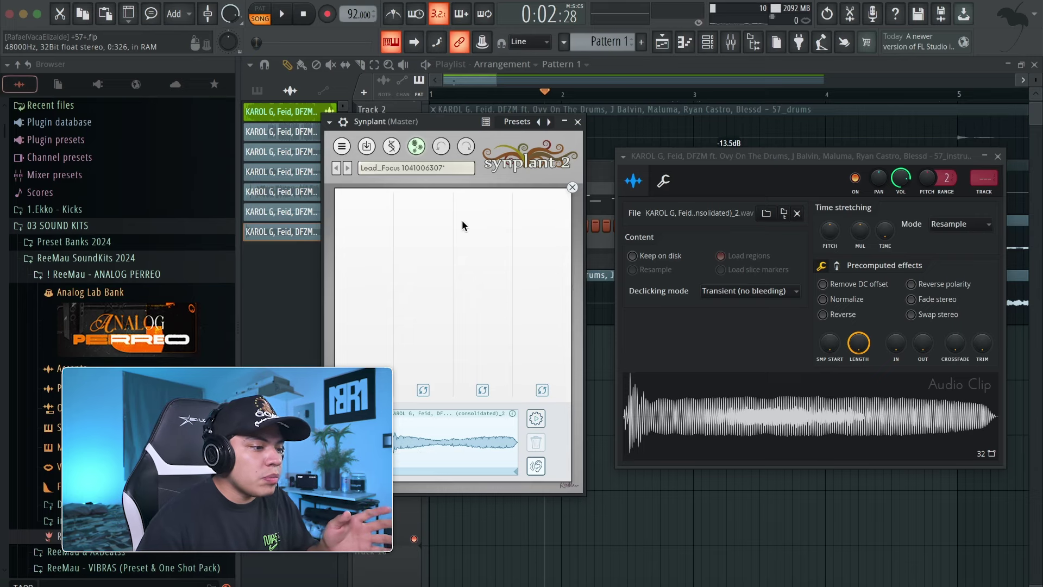
pyautogui.moveTo(436, 126); pyautogui.dragTo(520, 107)
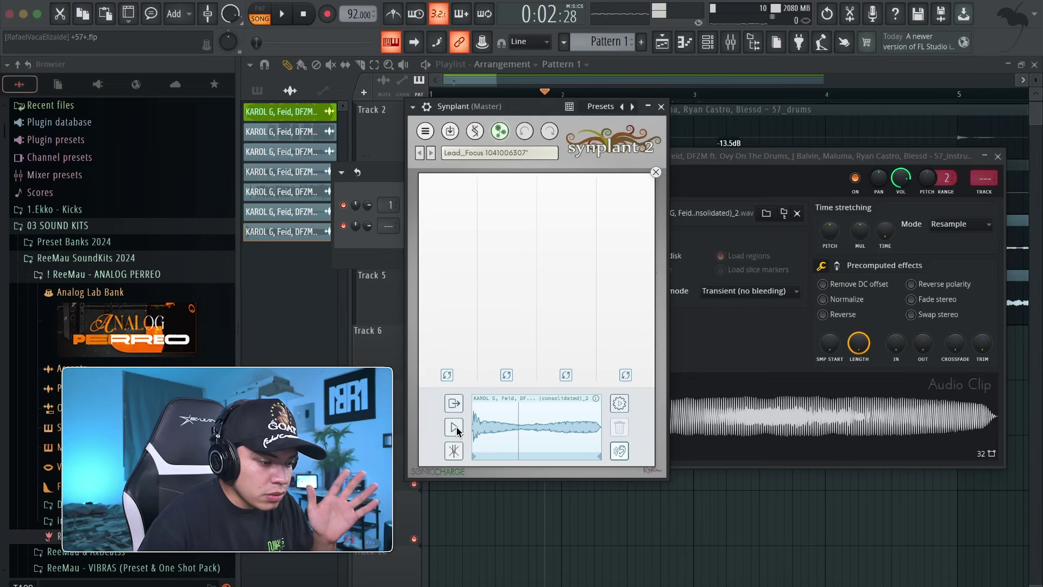
pyautogui.click(620, 403)
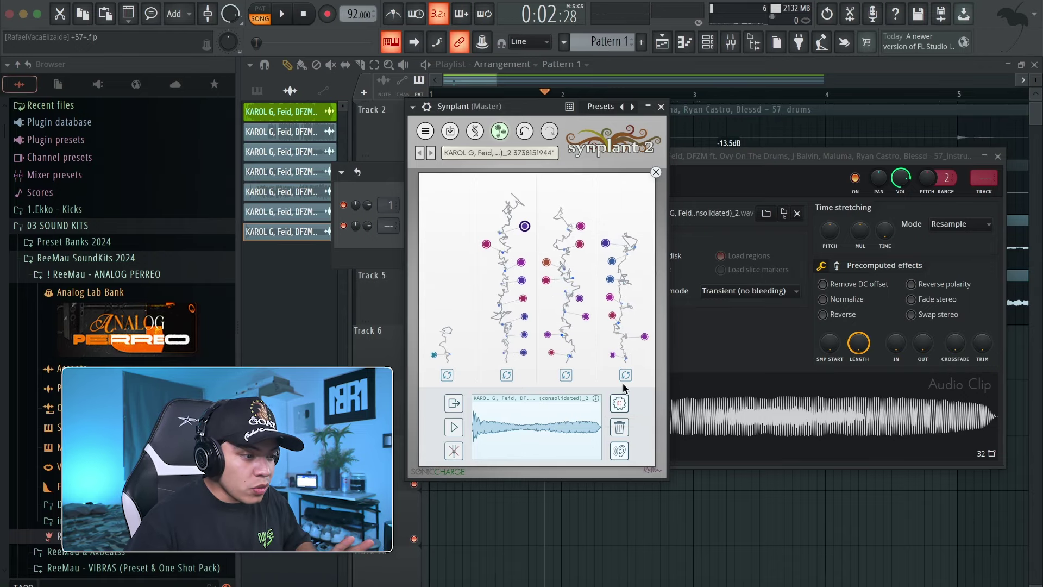
# Reset the Edison on the Master mixer track to its Default preset and set it to record on input
pyautogui.press('F9')
pyautogui.click(949, 111)
pyautogui.click(483, 134)
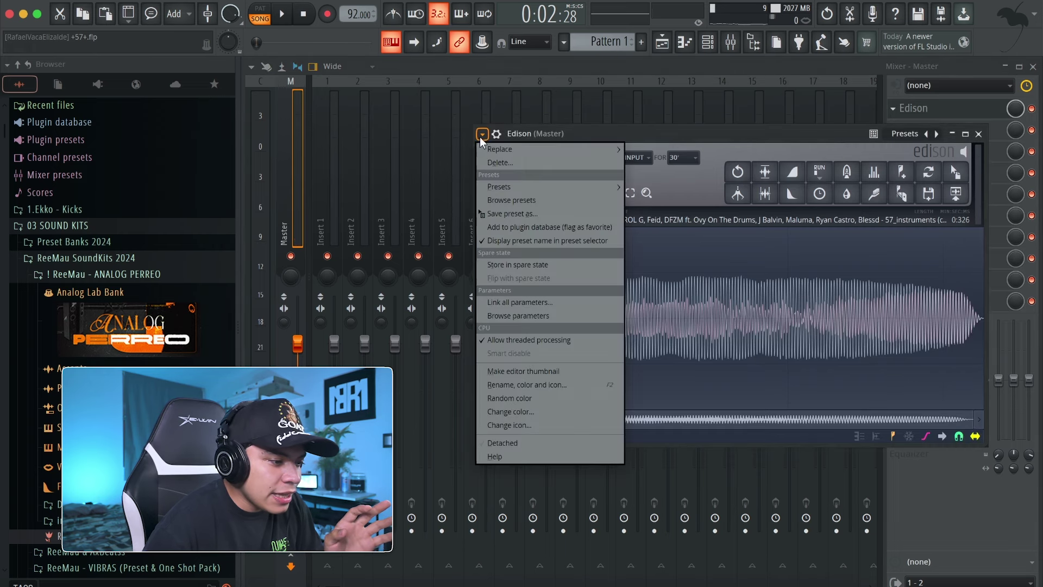
pyautogui.moveTo(543, 184)
pyautogui.click(662, 214)
pyautogui.click(640, 158)
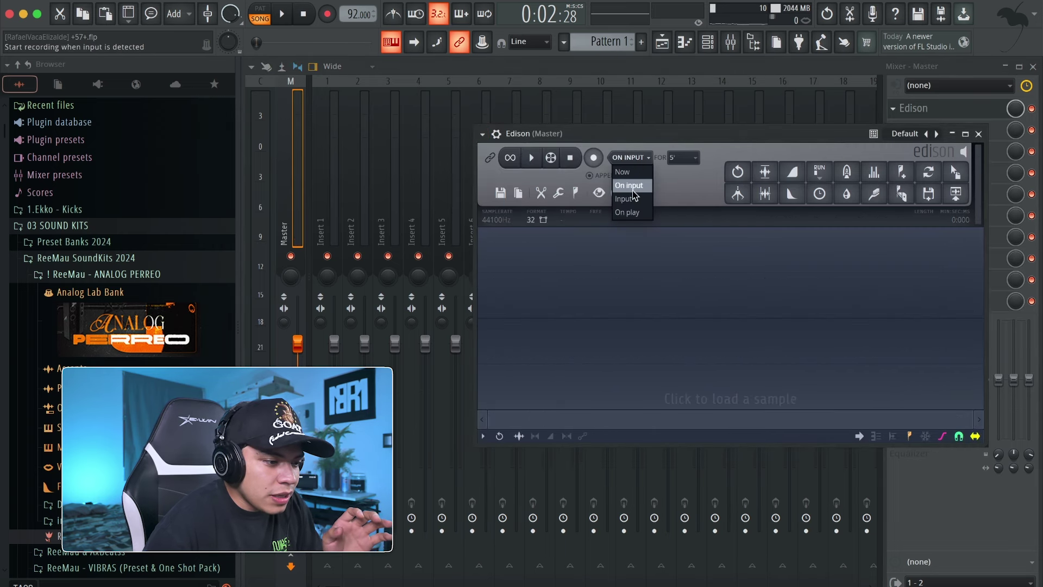
pyautogui.click(630, 184)
pyautogui.moveTo(627, 139); pyautogui.dragTo(667, 176)
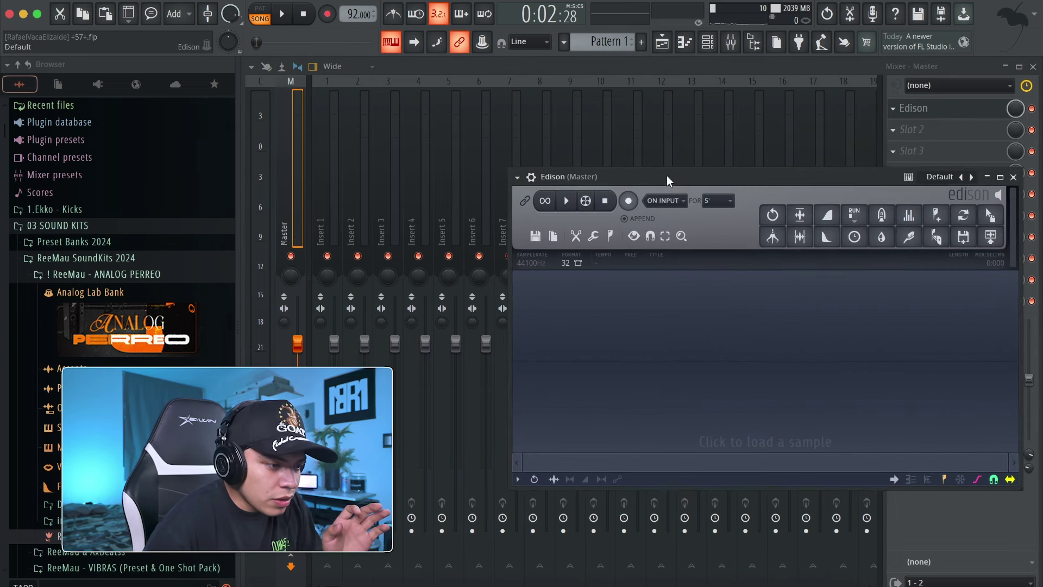
# Start recording in the Master track's Edison and play Genopatch's reference sound in the Synplant instrument
pyautogui.click(629, 201)
pyautogui.press('F6')
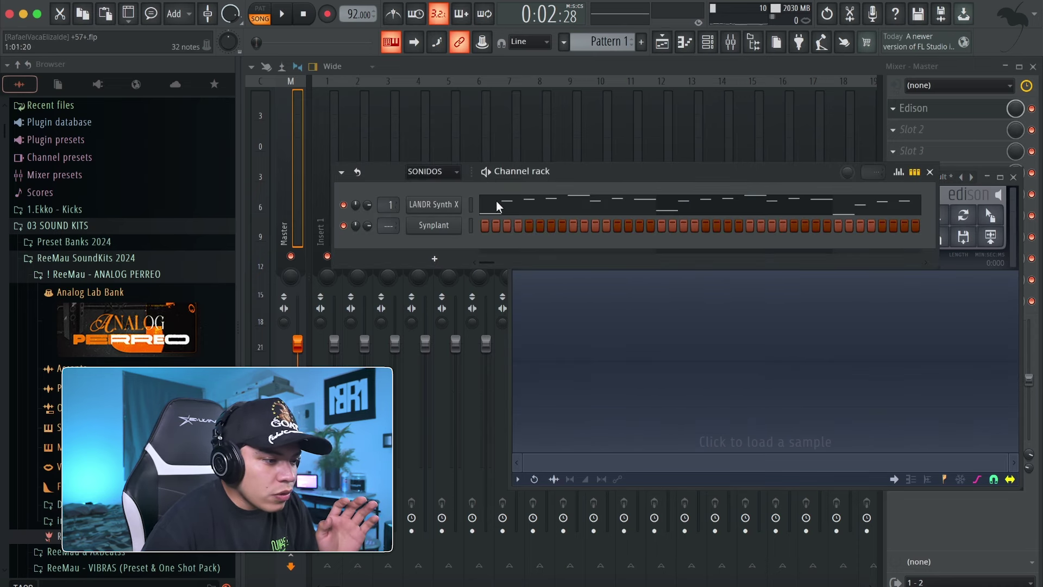
pyautogui.click(443, 232)
pyautogui.moveTo(595, 107); pyautogui.dragTo(497, 107)
pyautogui.click(495, 132)
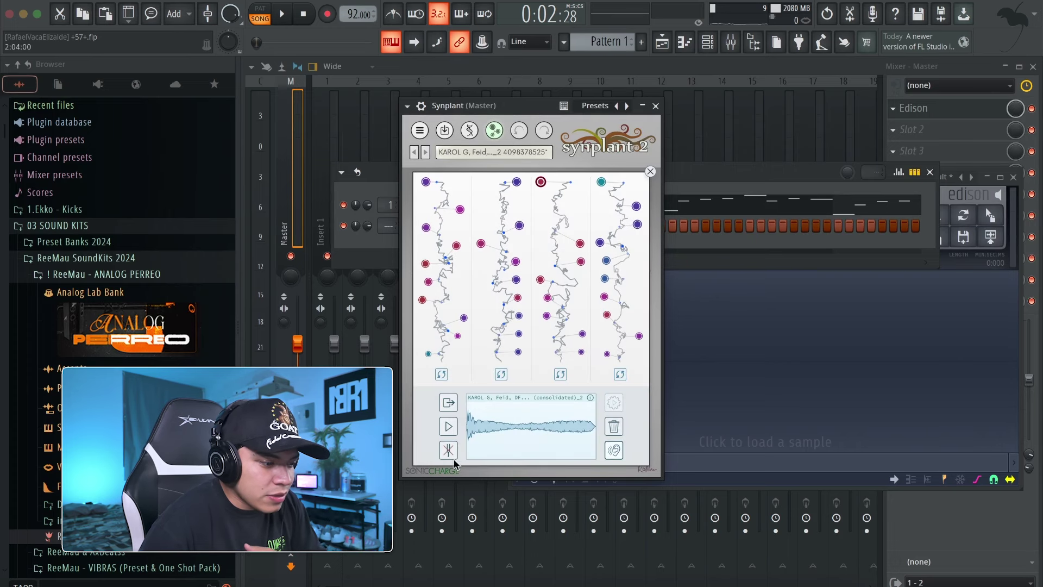
pyautogui.click(448, 429)
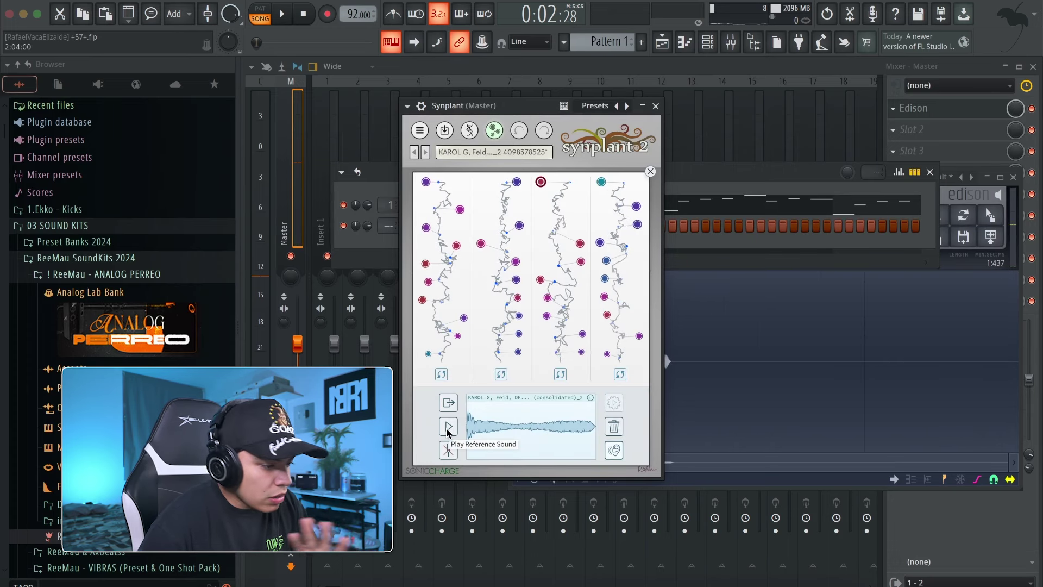
# Play a range of generated patches across the four Genopatch strands so Edison records their sounds
pyautogui.click(427, 228)
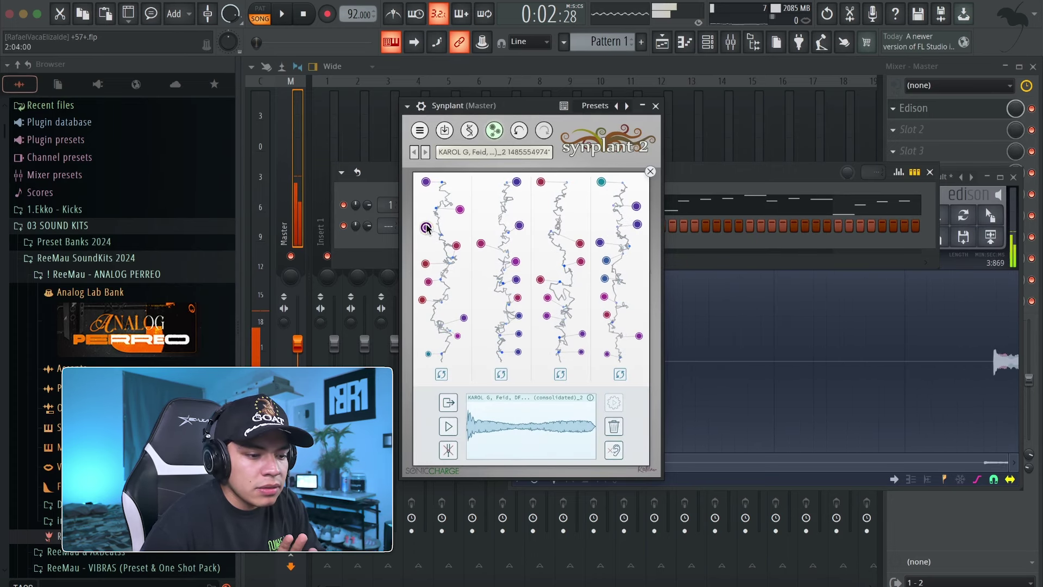
pyautogui.click(481, 243)
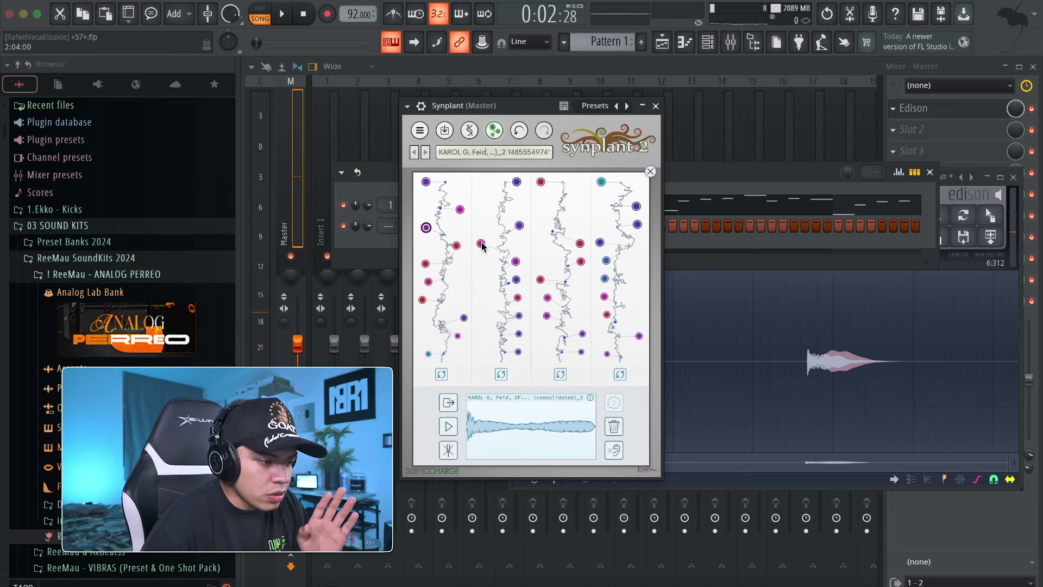
pyautogui.click(428, 282)
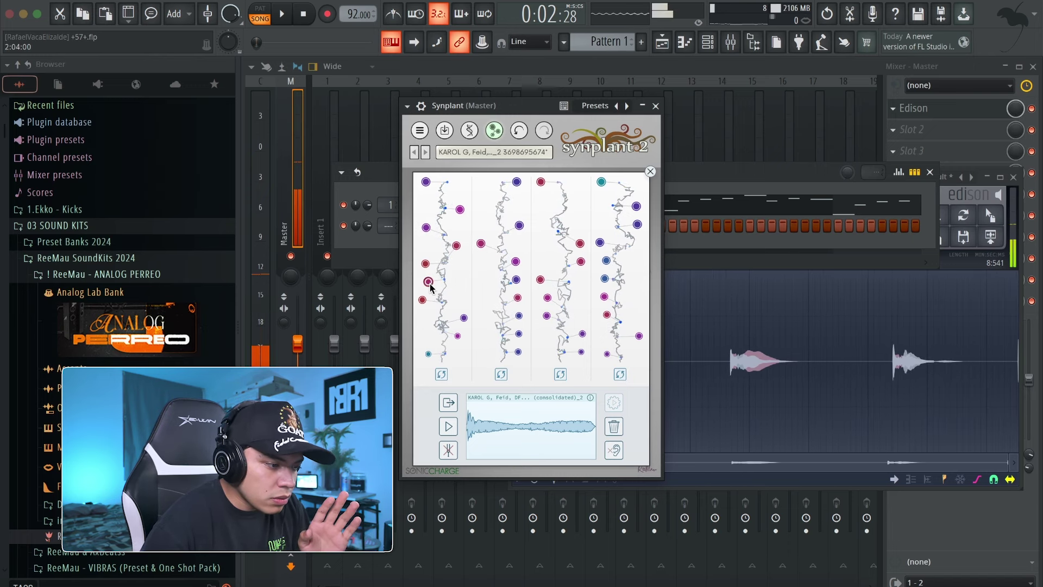
pyautogui.click(519, 316)
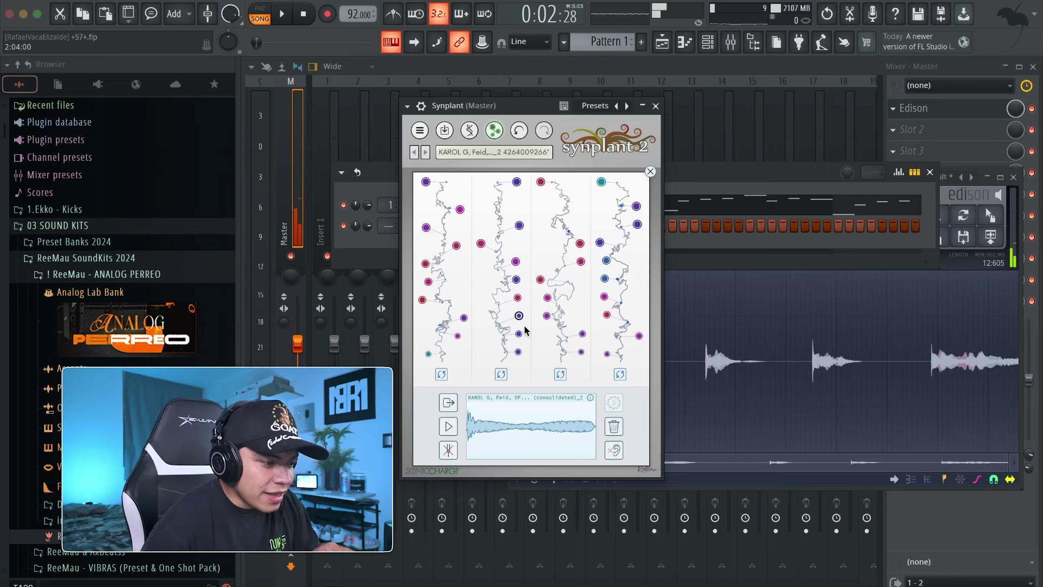
pyautogui.click(519, 334)
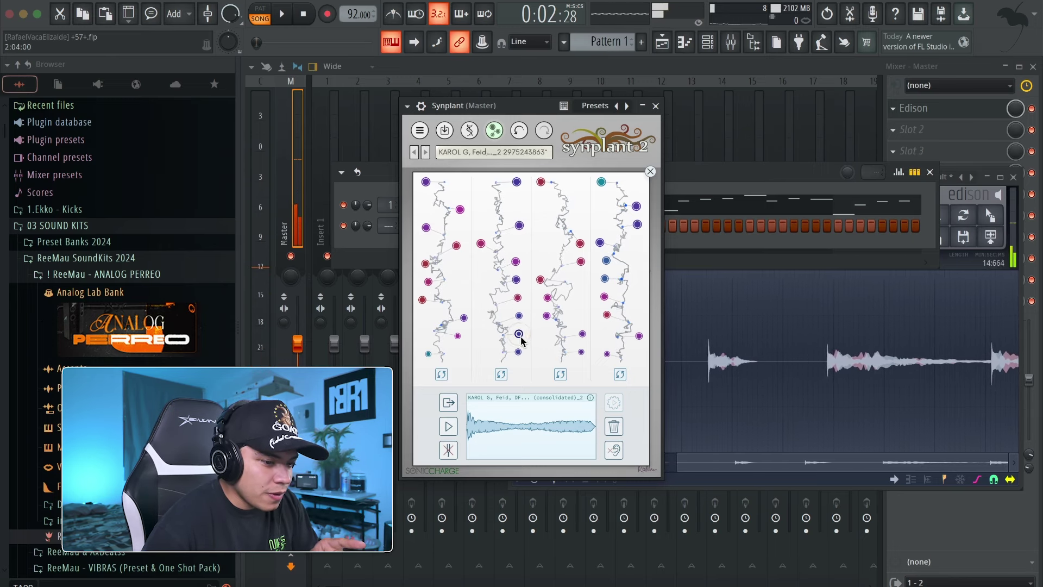
pyautogui.click(540, 279)
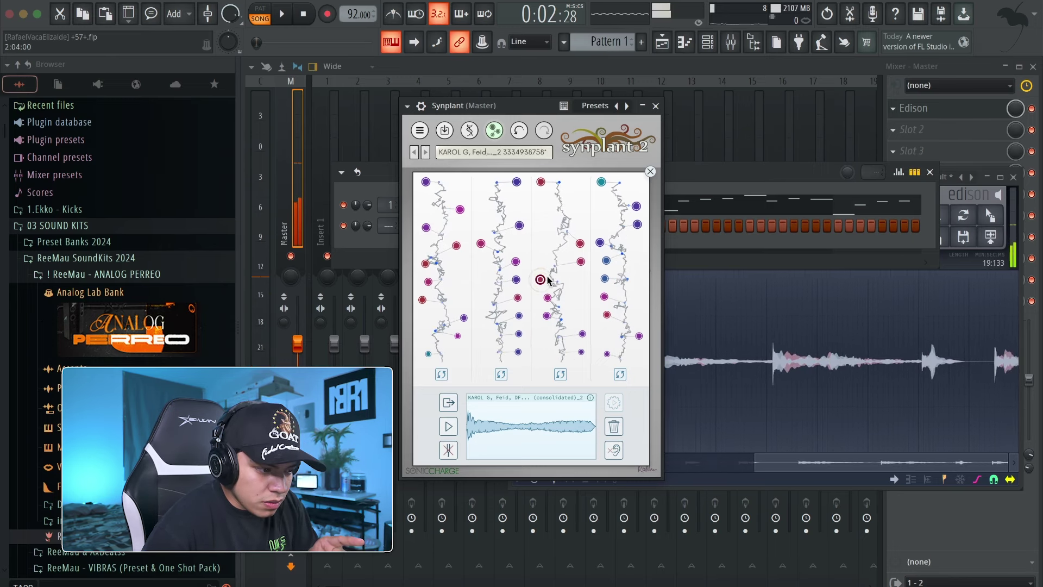
pyautogui.click(541, 182)
pyautogui.click(601, 181)
pyautogui.click(638, 335)
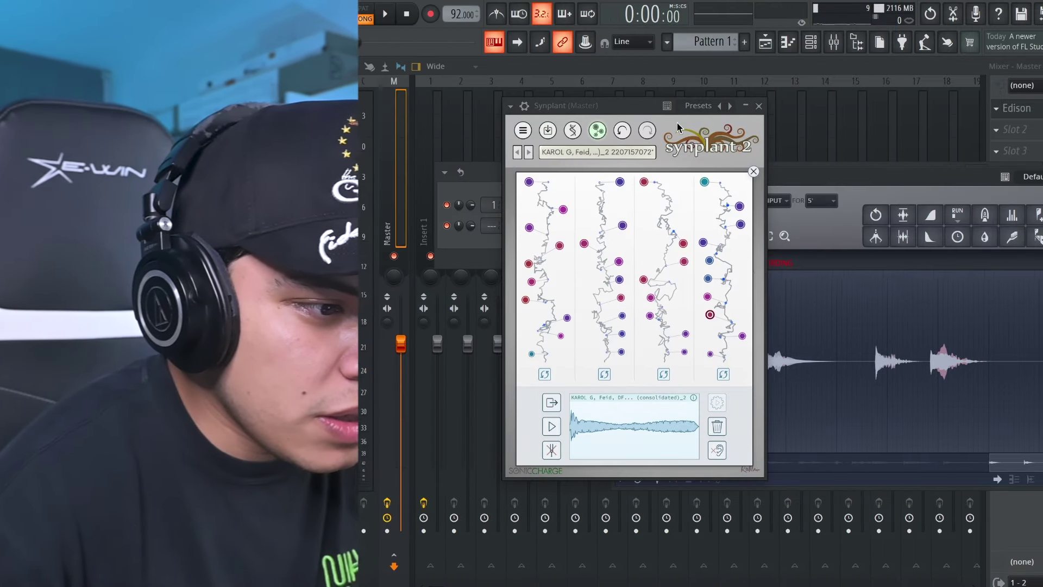
# Close Synplant and send the full Edison recording to the start of playlist Track 7
pyautogui.moveTo(637, 105); pyautogui.dragTo(506, 103)
pyautogui.click(628, 104)
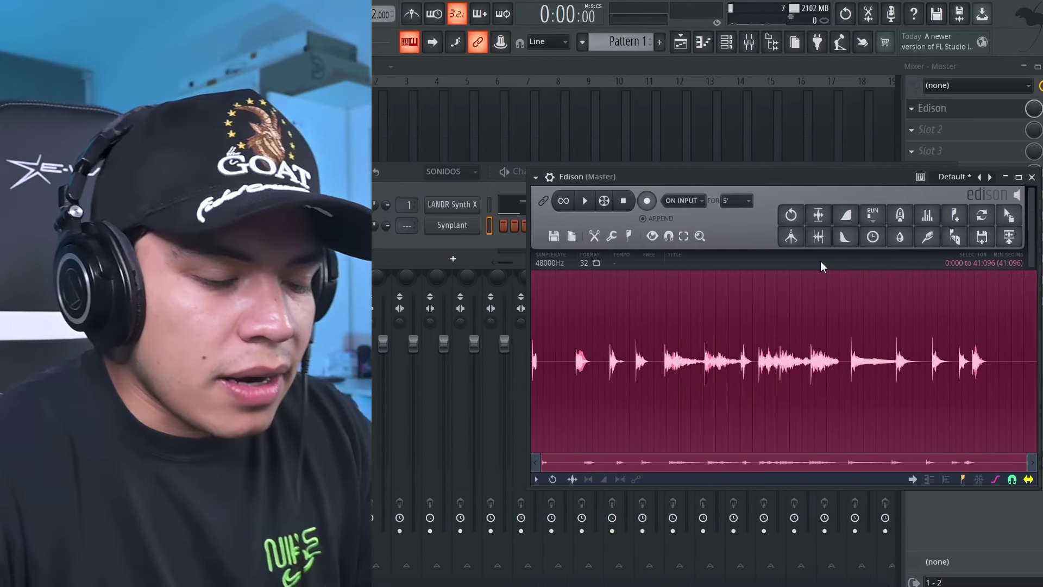
pyautogui.moveTo(1006, 237); pyautogui.dragTo(641, 408)
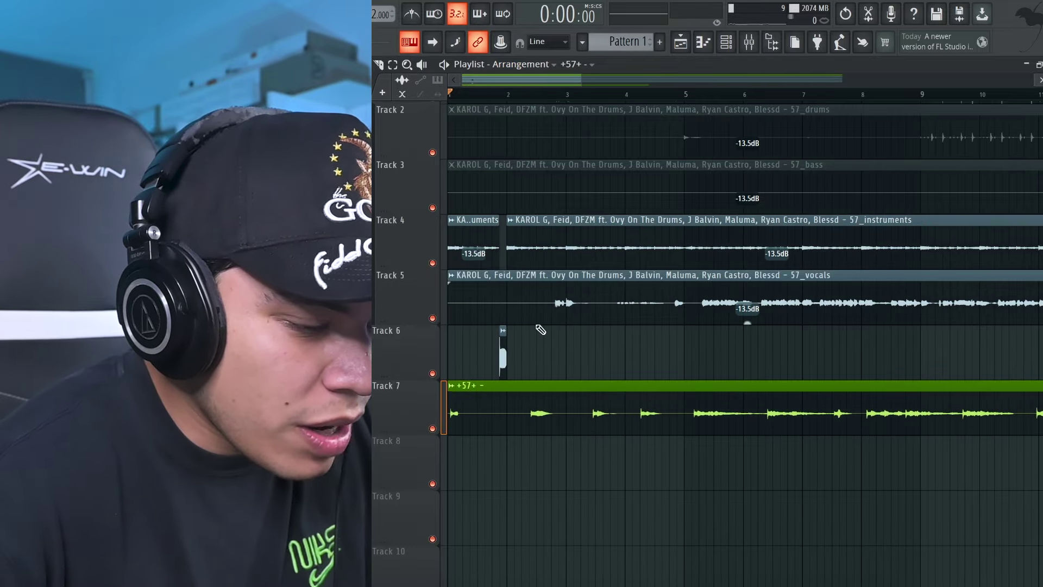
pyautogui.scroll(-4, 541, 330)
pyautogui.scroll(4, 461, 100)
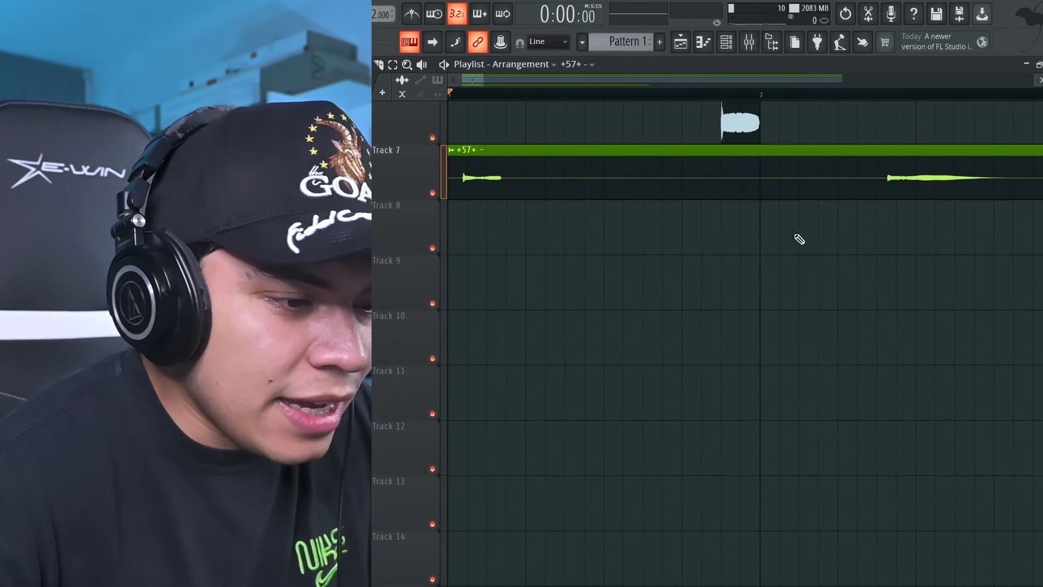
pyautogui.scroll(1, 706, 304)
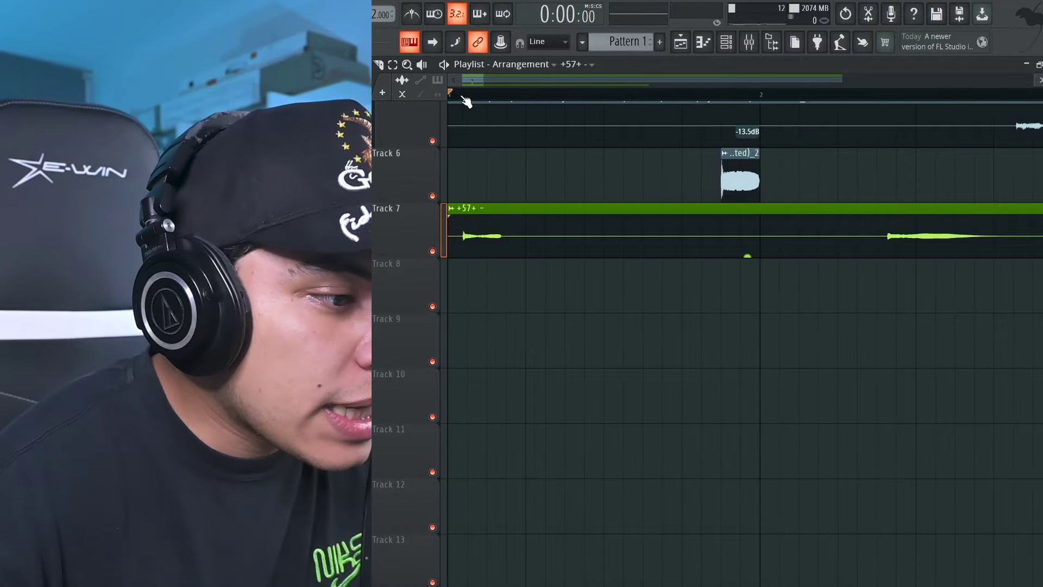
# Trim the silence before the first note of the Track 7 recording and move the clip back to bar 1
pyautogui.scroll(3, 466, 101)
pyautogui.scroll(-1, 589, 181)
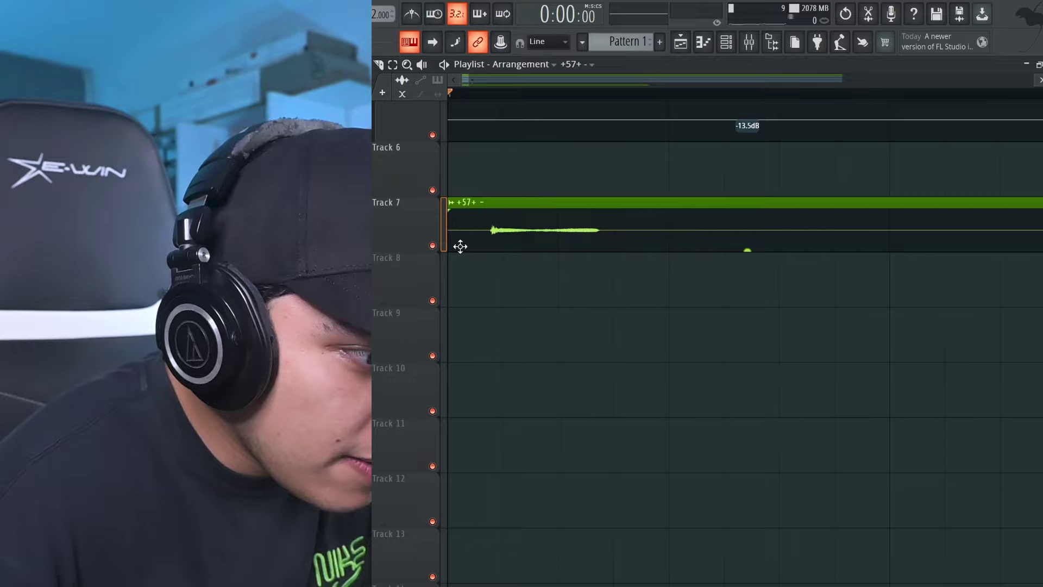
pyautogui.moveTo(452, 244); pyautogui.dragTo(487, 242)
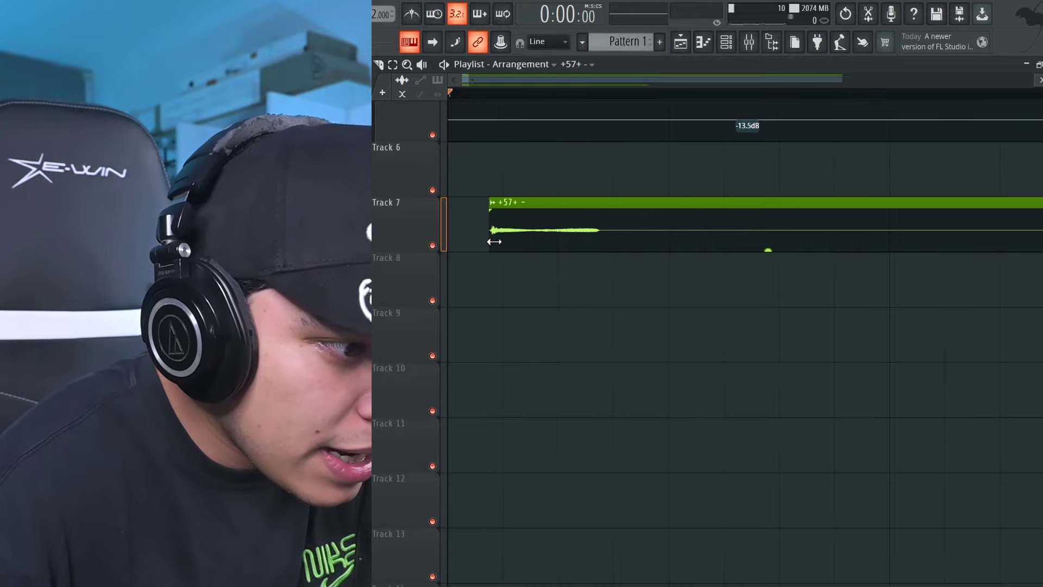
pyautogui.moveTo(565, 237); pyautogui.dragTo(478, 236)
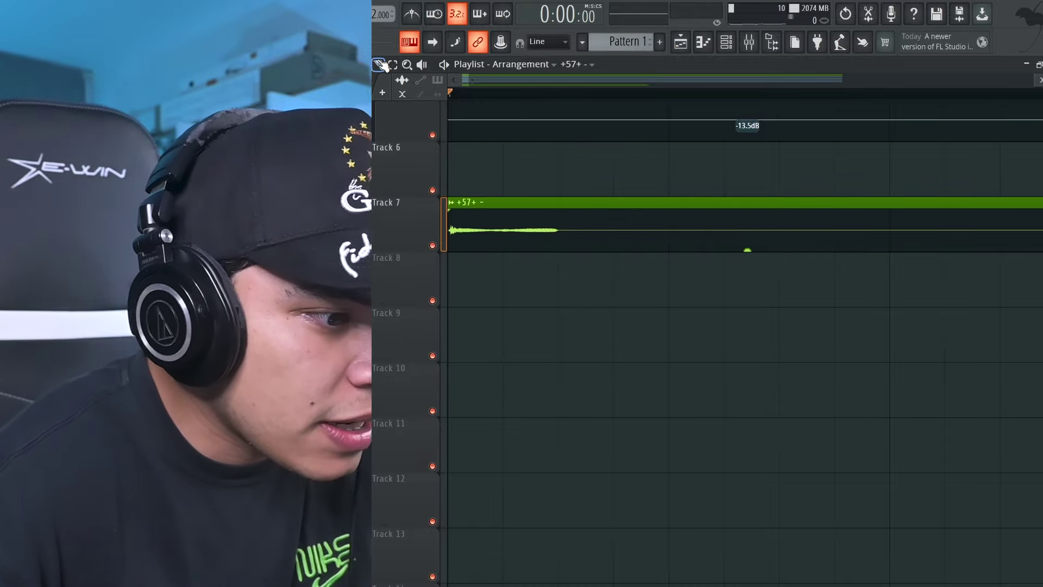
# Slice the Track 7 recording right after its first note, solo the track and play it back
pyautogui.scroll(-5, 556, 93)
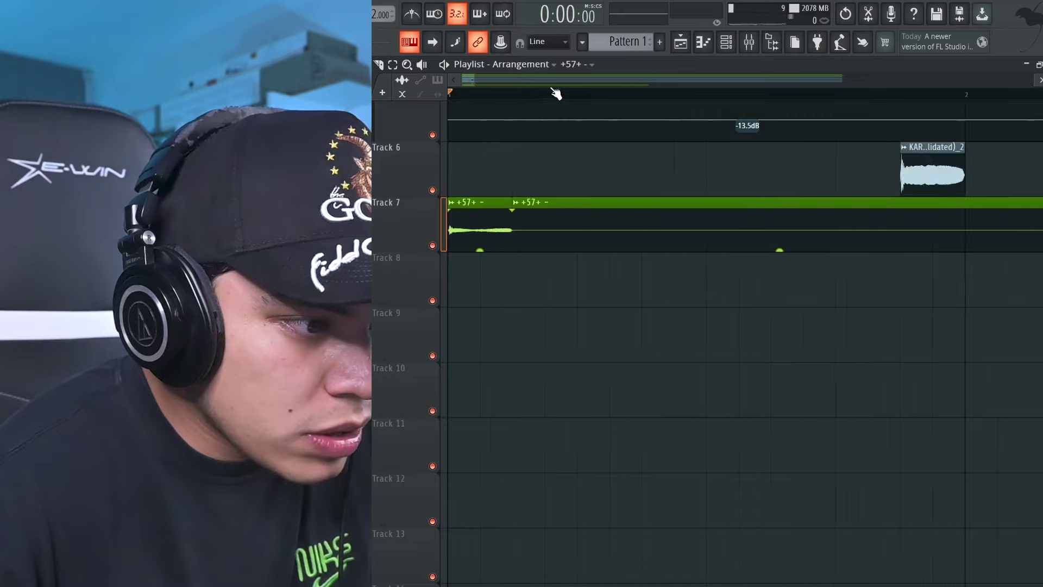
pyautogui.rightClick(437, 245)
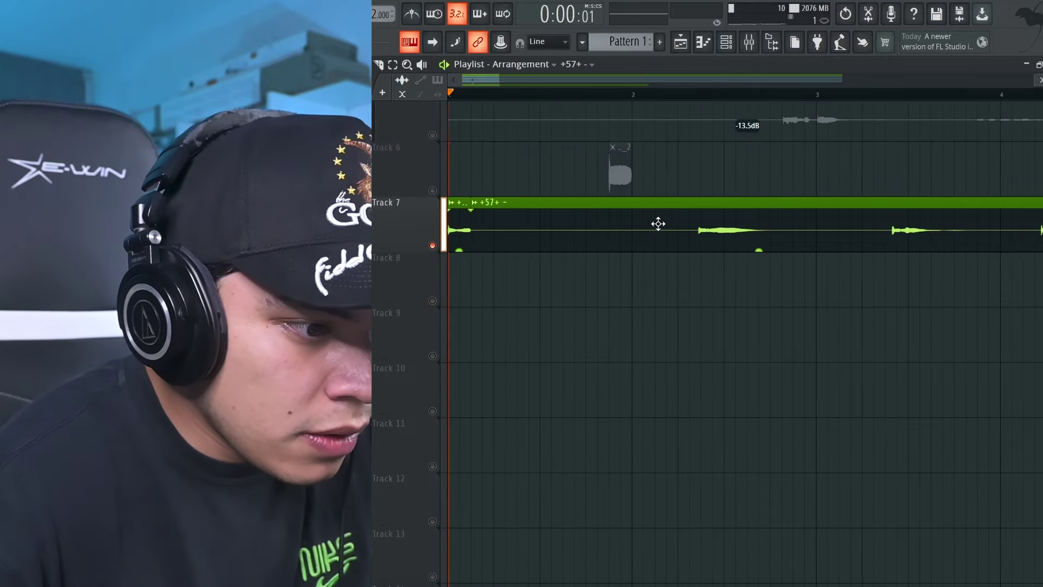
pyautogui.press('space')
pyautogui.press('space')
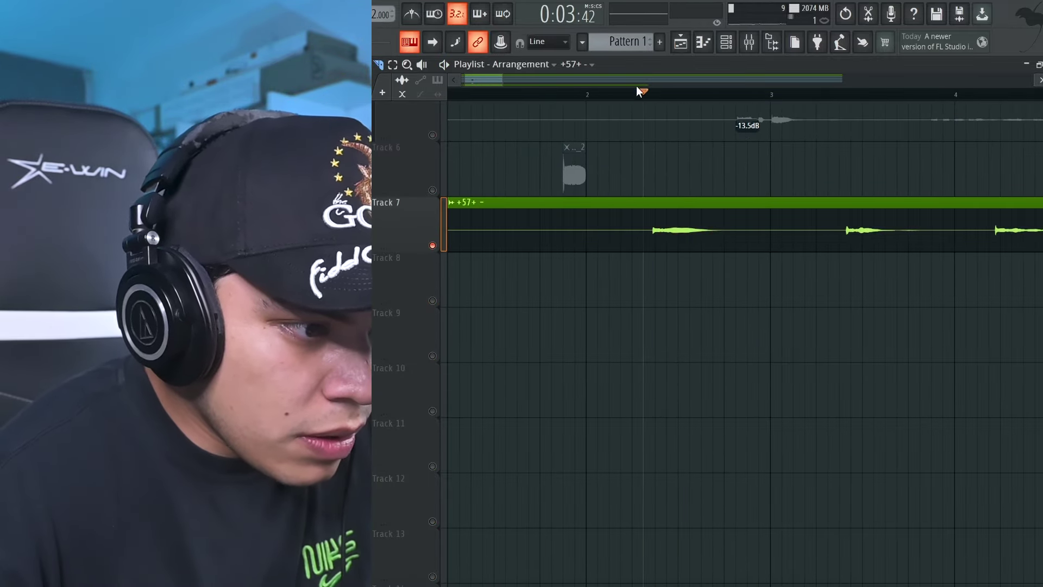
# Slice the Track 7 recording at the start of its second note and delete the silent piece between the notes
pyautogui.scroll(4, 636, 86)
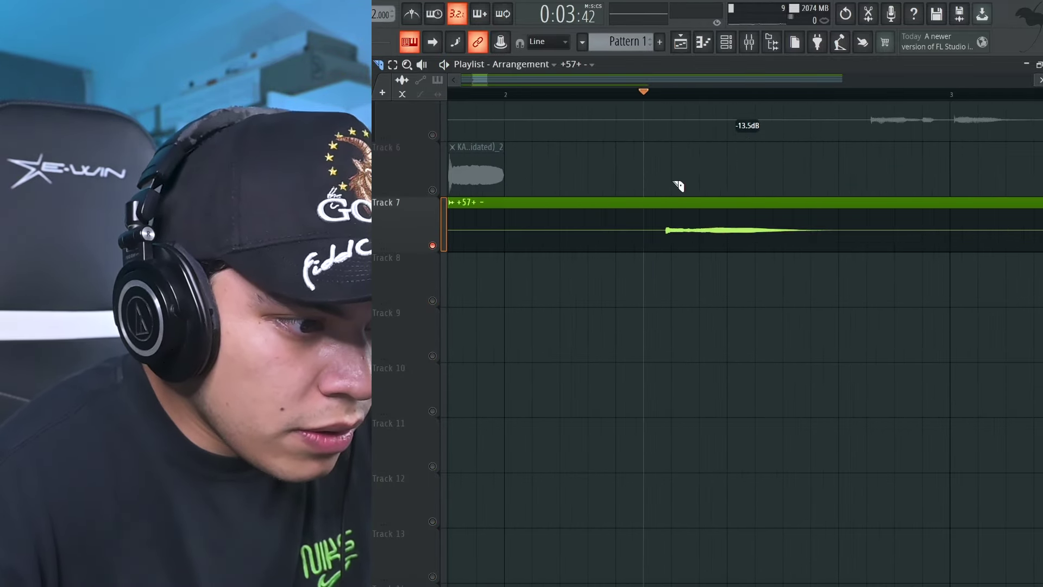
pyautogui.click(672, 240)
pyautogui.rightClick(622, 201)
pyautogui.press('Escape')
pyautogui.scroll(-4, 545, 168)
pyautogui.scroll(-1, 597, 217)
pyautogui.rightClick(622, 177)
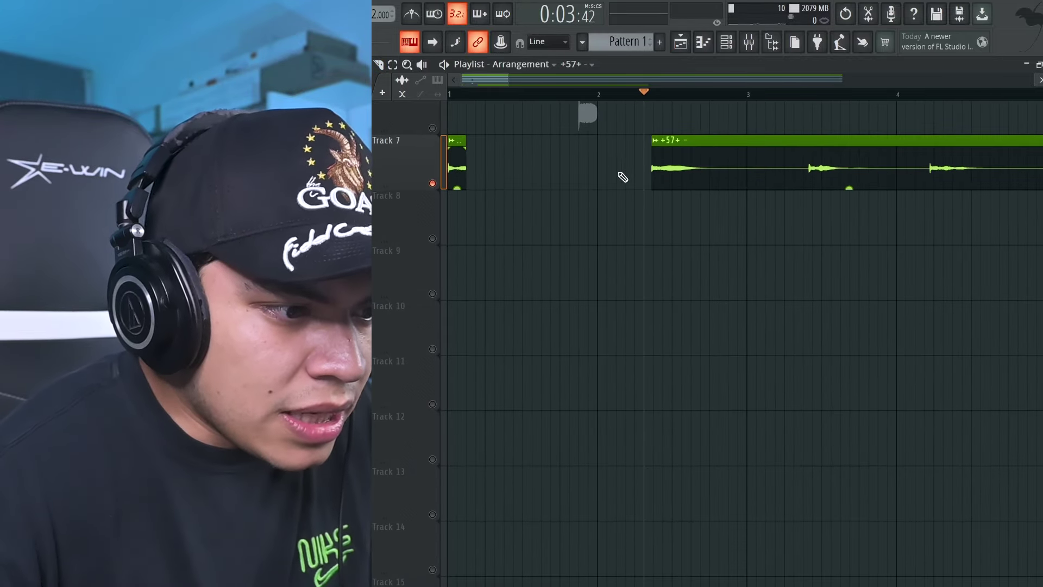
# Move the remaining recording to the start of Track 8 and solo that track
pyautogui.moveTo(708, 165); pyautogui.dragTo(474, 238)
pyautogui.rightClick(433, 239)
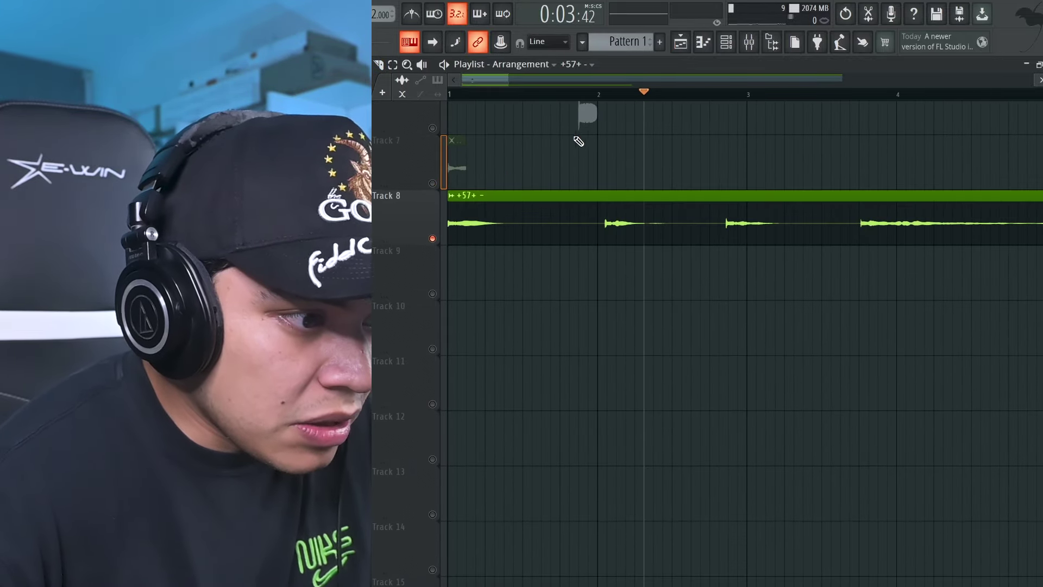
pyautogui.click(600, 97)
pyautogui.scroll(3, 606, 98)
pyautogui.scroll(3, 602, 109)
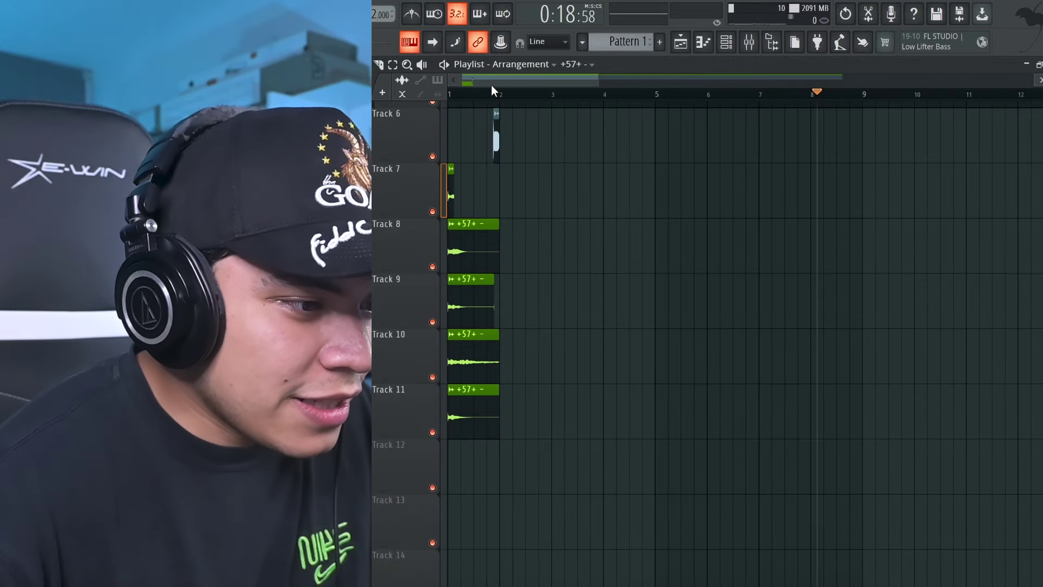
pyautogui.scroll(3, 491, 87)
pyautogui.scroll(5, 488, 195)
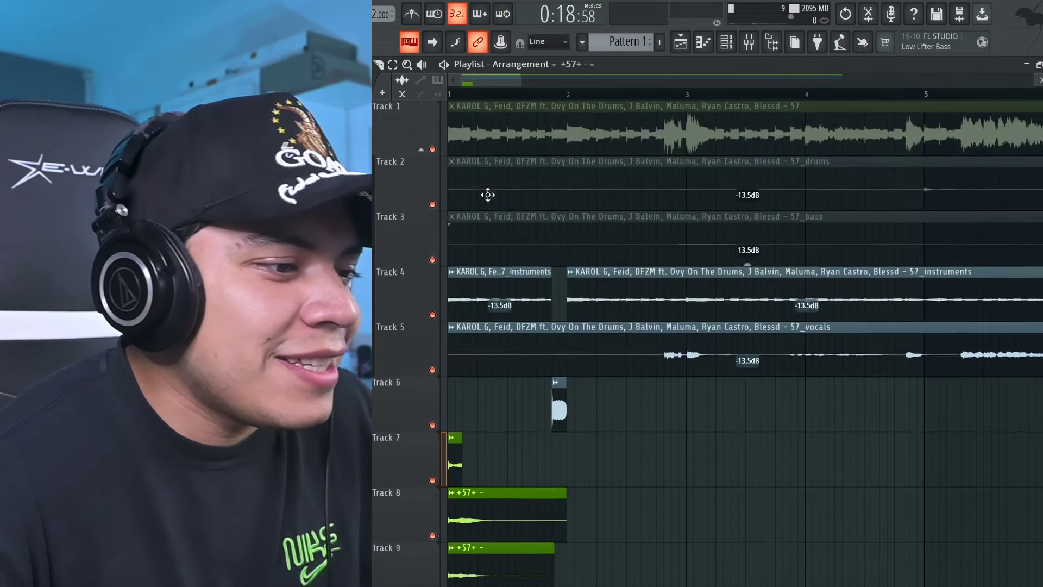
pyautogui.scroll(-3, 505, 216)
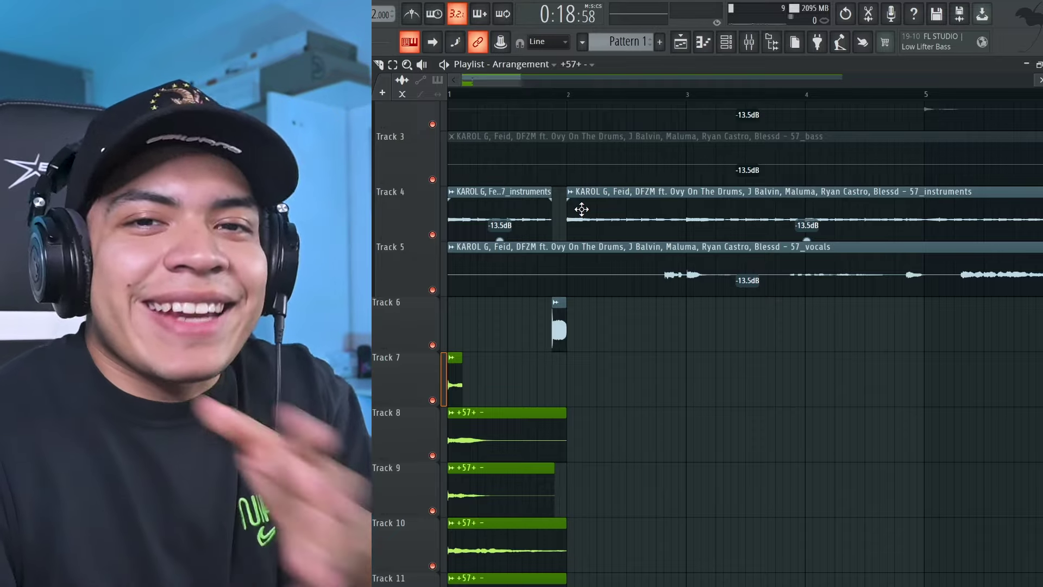
pyautogui.keyDown('ctrl'); pyautogui.scroll(2, 581, 209); pyautogui.keyUp('ctrl')
pyautogui.scroll(-6, 793, 154)
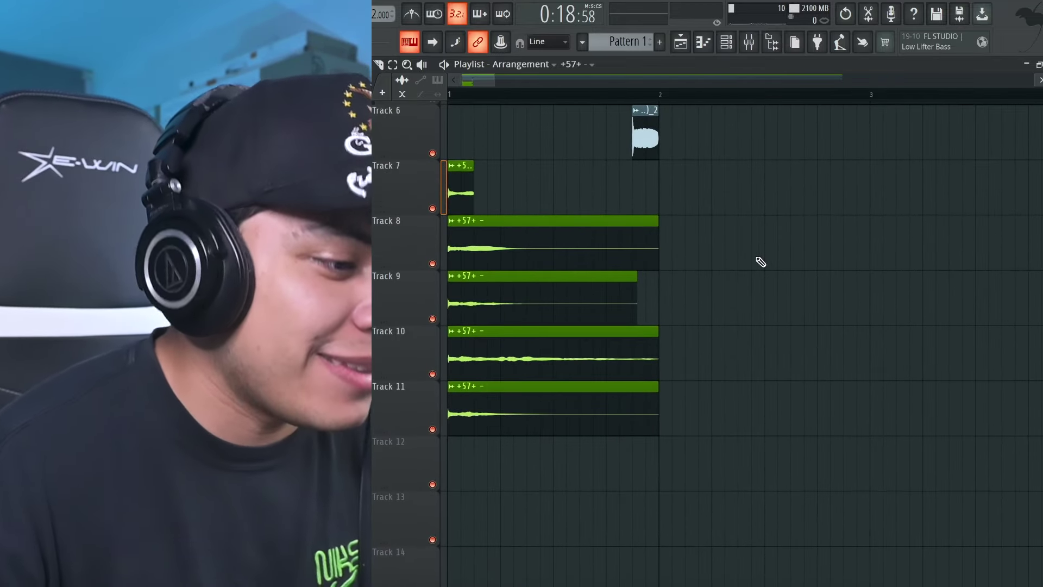
# Cut the note clips on Tracks 8 to 11 at the middle of bar 1, remove their tails and add fade-outs
pyautogui.press('space')
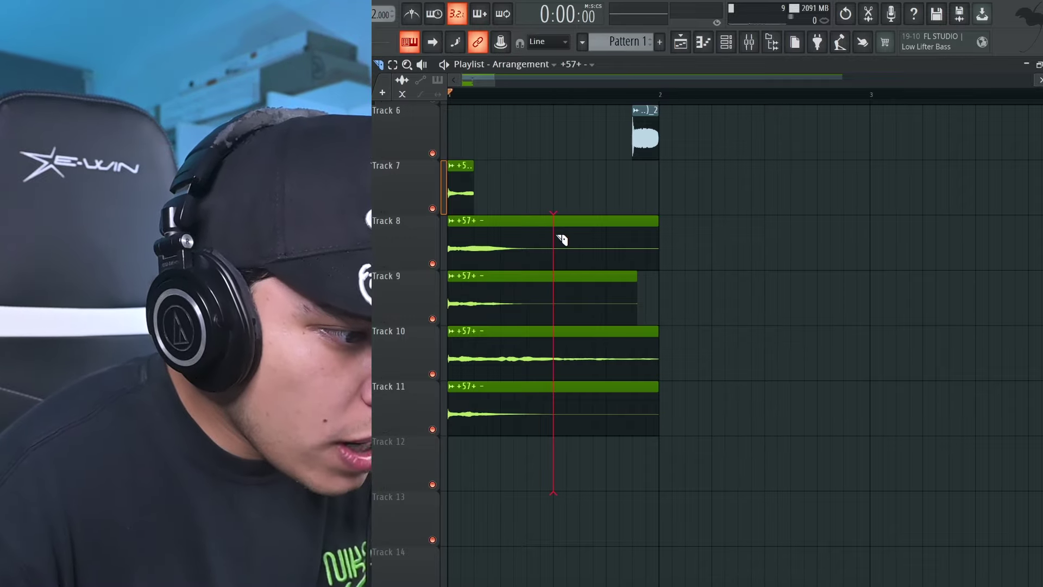
pyautogui.rightClick(551, 196)
pyautogui.click(589, 345)
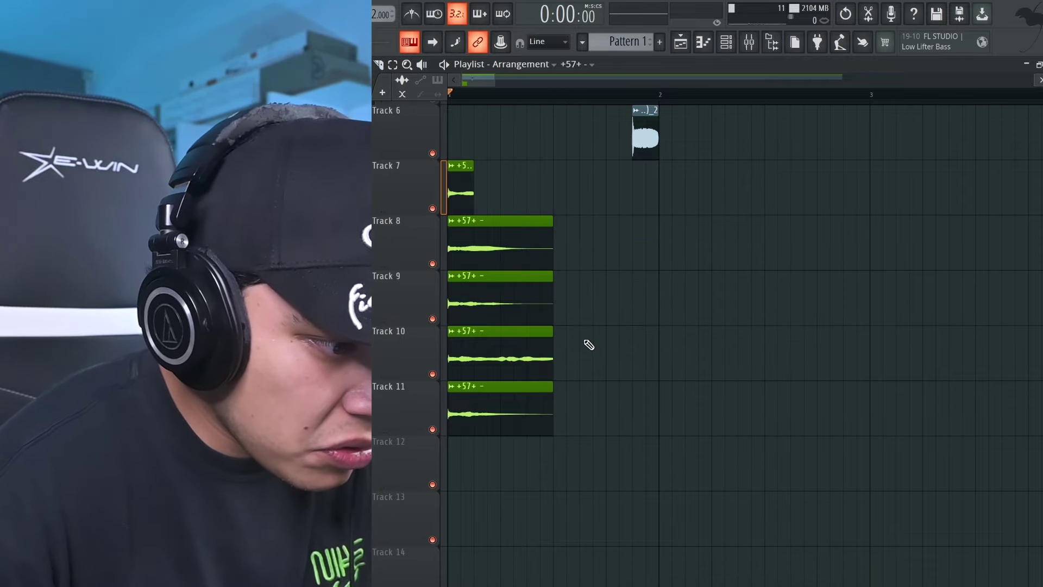
pyautogui.moveTo(551, 231); pyautogui.dragTo(504, 231)
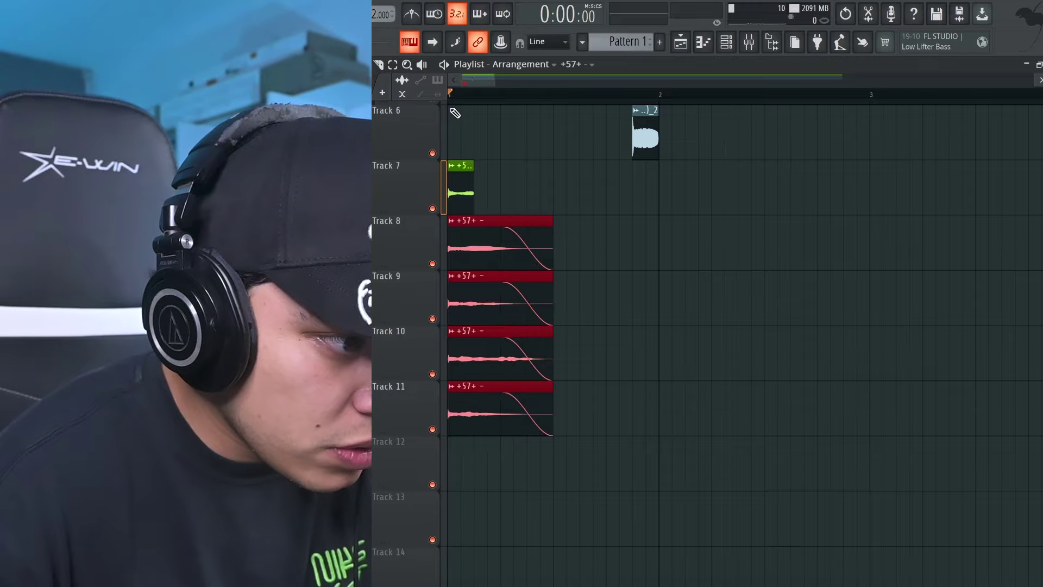
pyautogui.click(497, 139)
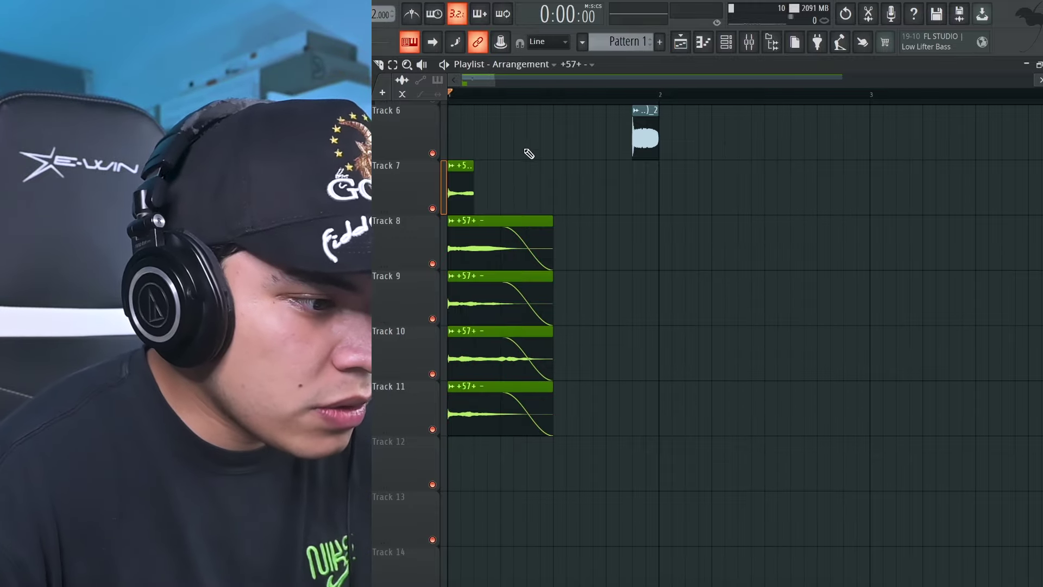
# Select Tracks 7 to 11 over the first half of bar 1 and consolidate each track into its own audio clip
pyautogui.moveTo(444, 168); pyautogui.dragTo(442, 429)
pyautogui.moveTo(553, 100); pyautogui.dragTo(449, 100)
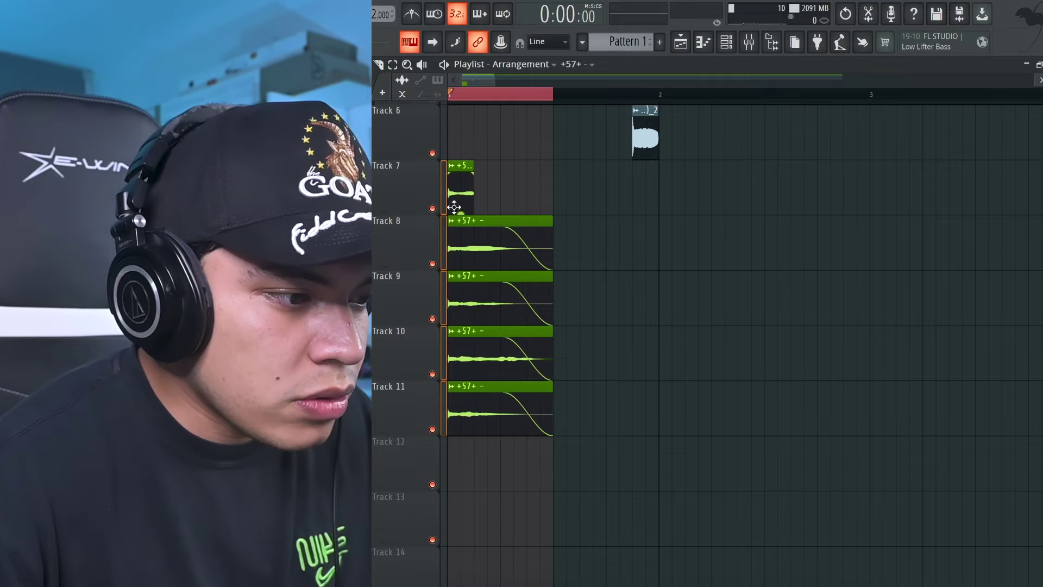
pyautogui.rightClick(417, 191)
pyautogui.moveTo(461, 413)
pyautogui.click(538, 413)
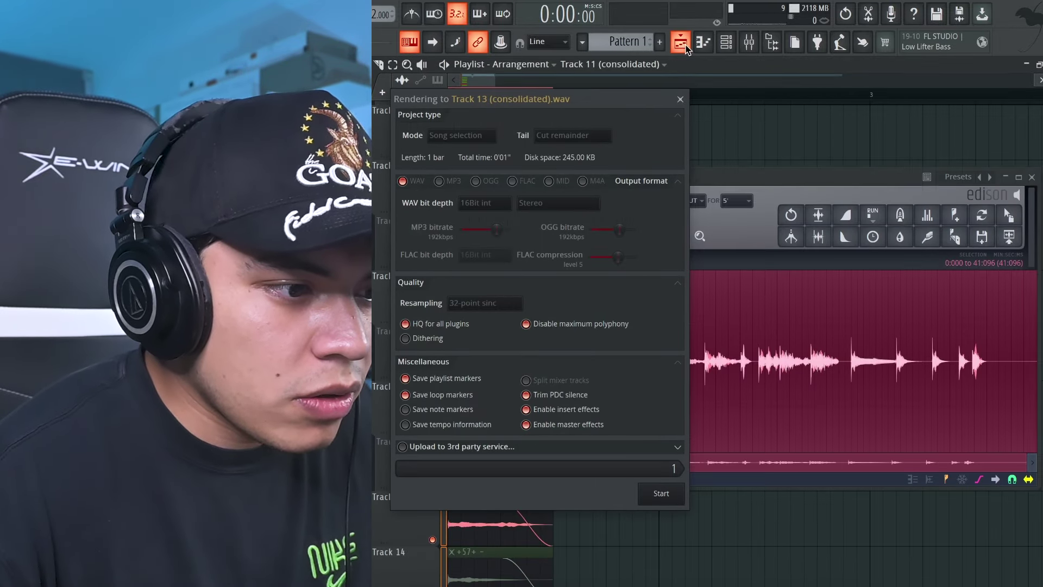
pyautogui.scroll(-2, 679, 233)
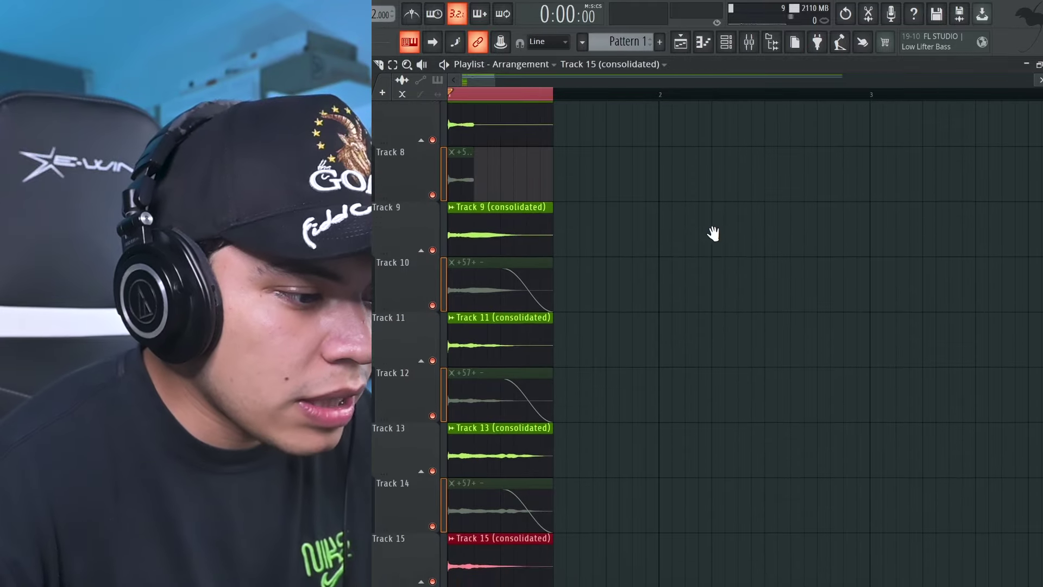
pyautogui.scroll(2, 659, 233)
pyautogui.scroll(-3, 658, 234)
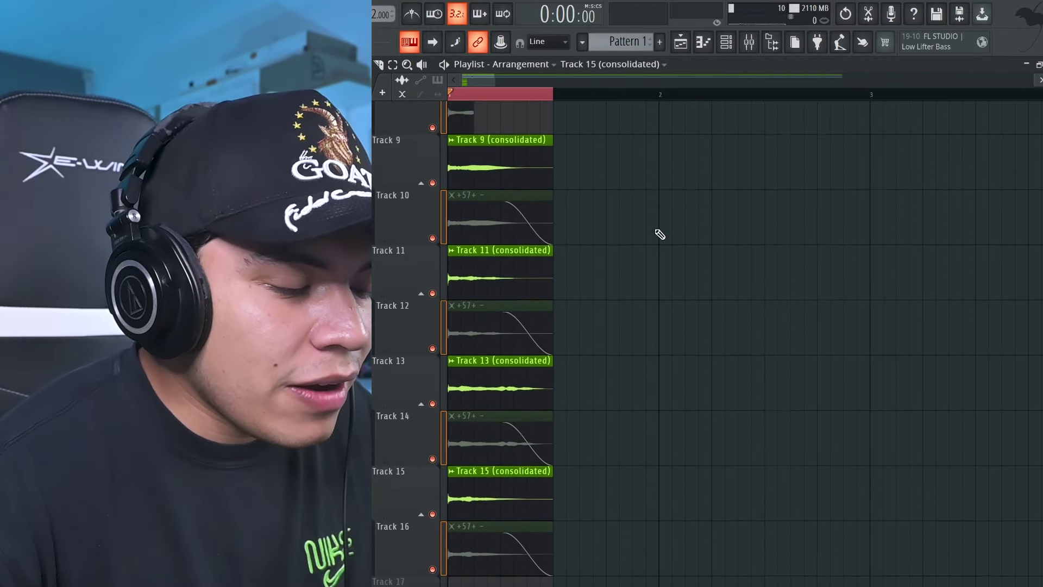
# Open the consolidated Track 7 clip in Edison and save it as +1 in the project's Audio folder
pyautogui.scroll(4, 657, 236)
pyautogui.scroll(-2, 655, 239)
pyautogui.doubleClick(508, 152)
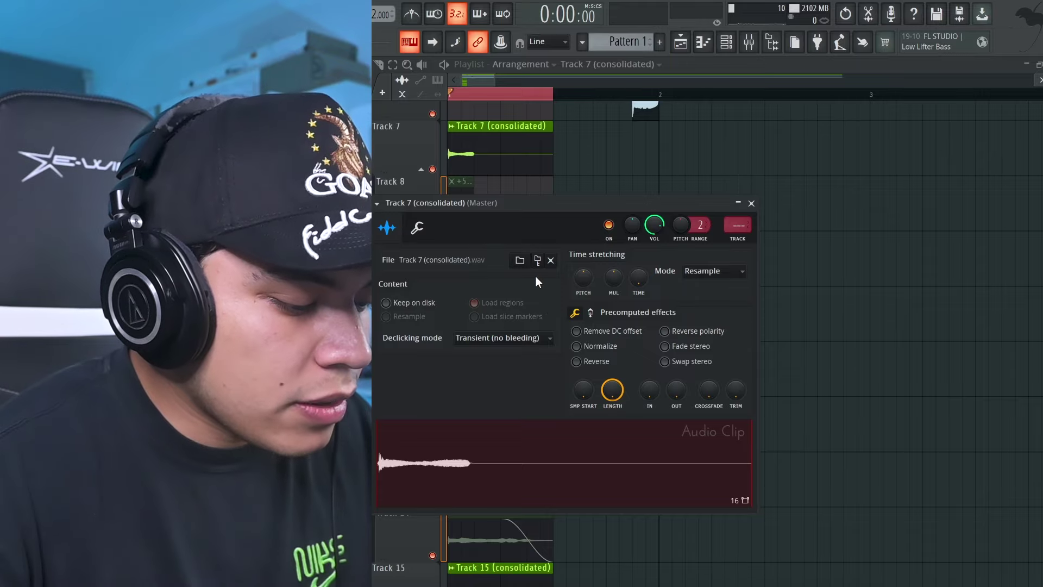
pyautogui.click(537, 260)
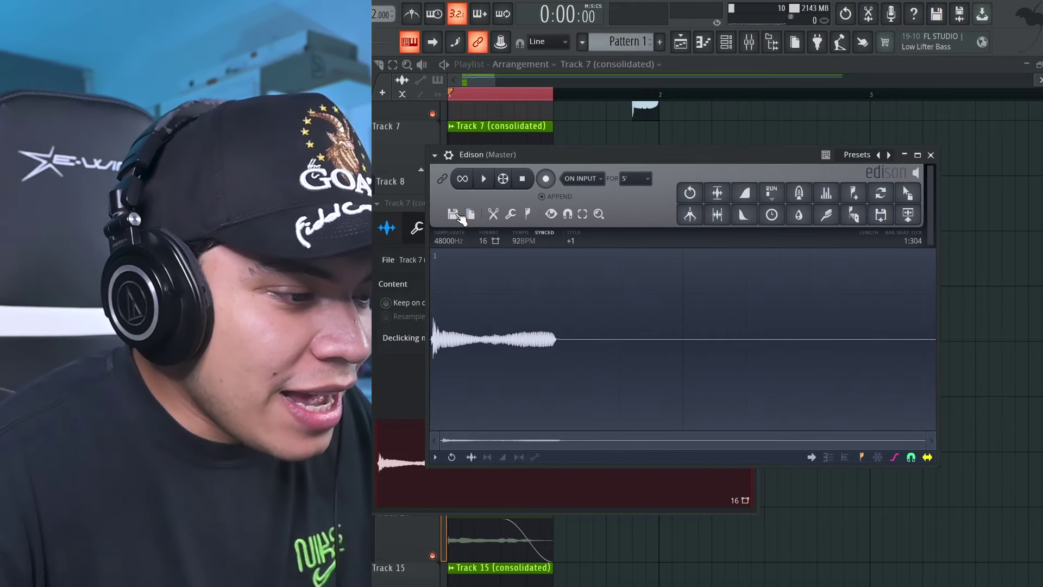
pyautogui.click(454, 214)
pyautogui.click(505, 277)
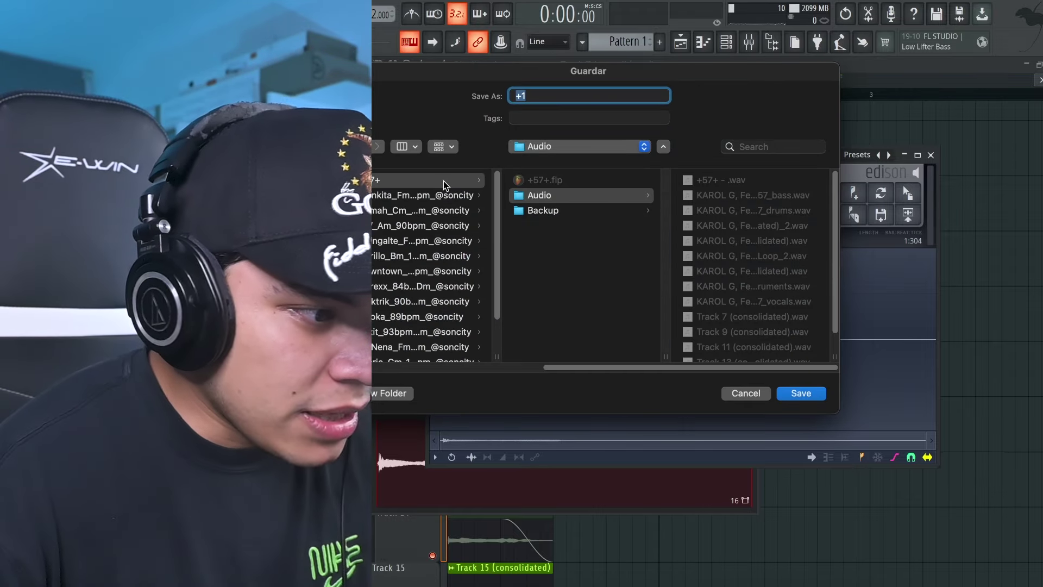
pyautogui.click(798, 393)
pyautogui.click(881, 214)
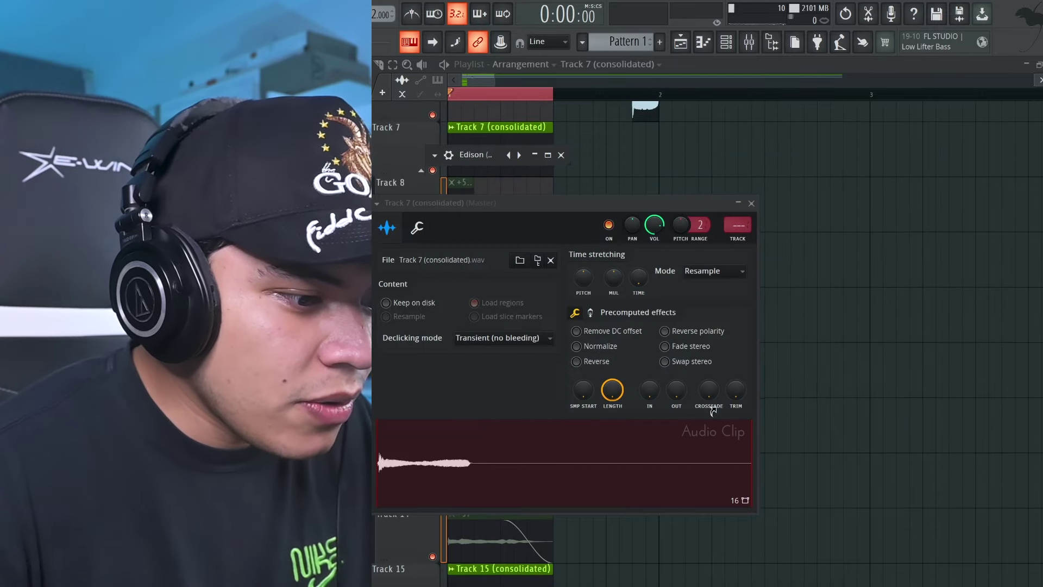
pyautogui.press('F12')
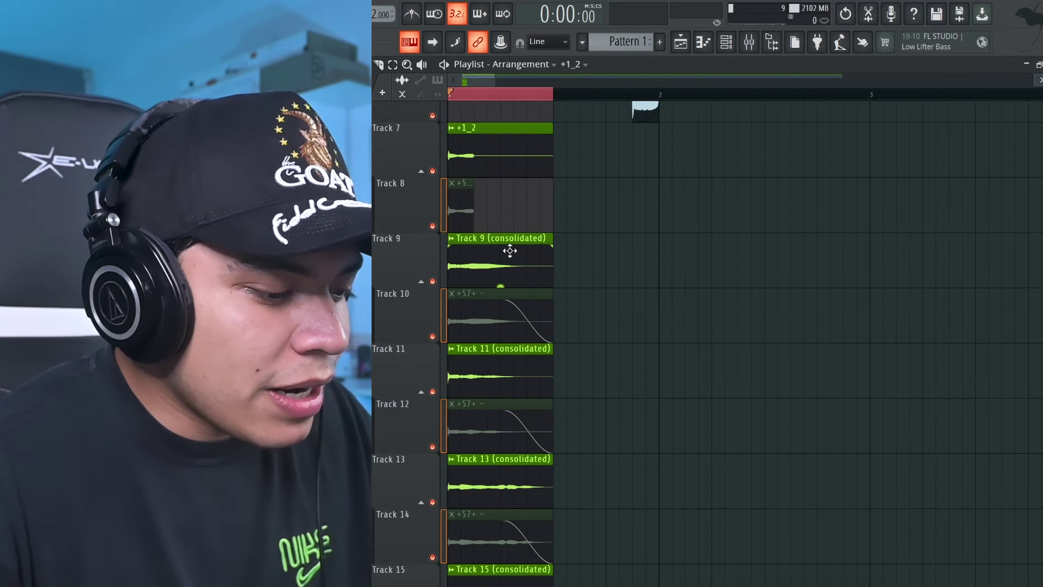
# Open the consolidated Track 9 clip in Edison and save it as +2 in the project's Audio folder
pyautogui.doubleClick(483, 251)
pyautogui.hotkey('ctrl', 'e')
pyautogui.click(598, 240)
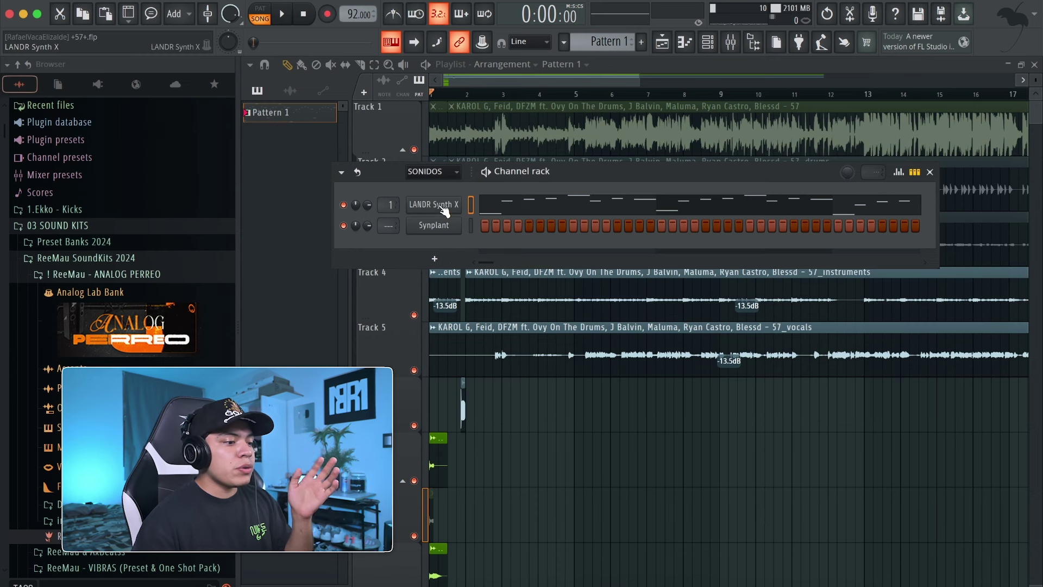
# Replace the LANDR Synth X channel with Pigments and start a new default preset in it
pyautogui.rightClick(443, 205)
pyautogui.moveTo(521, 324)
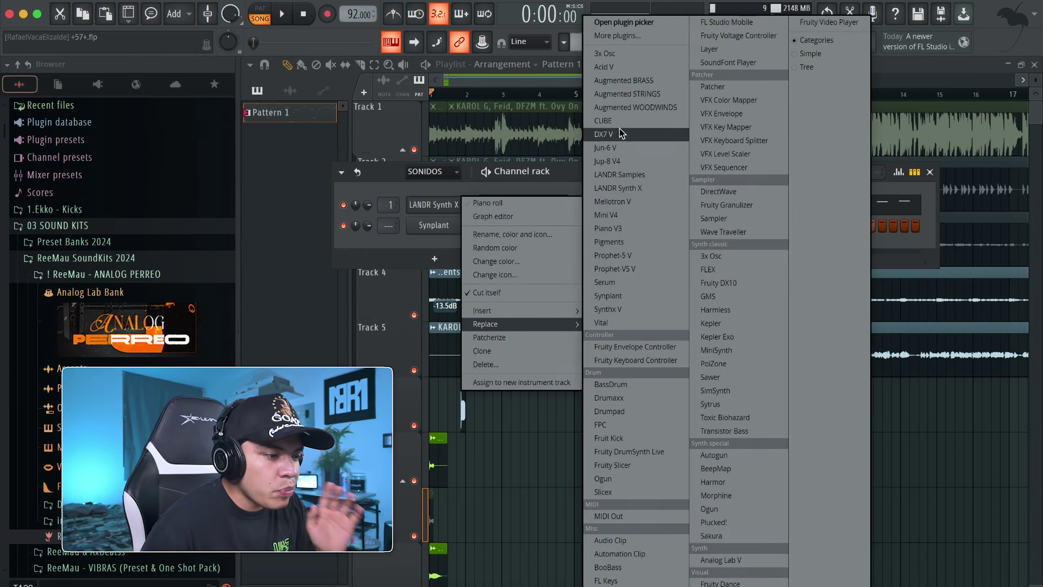
pyautogui.click(634, 241)
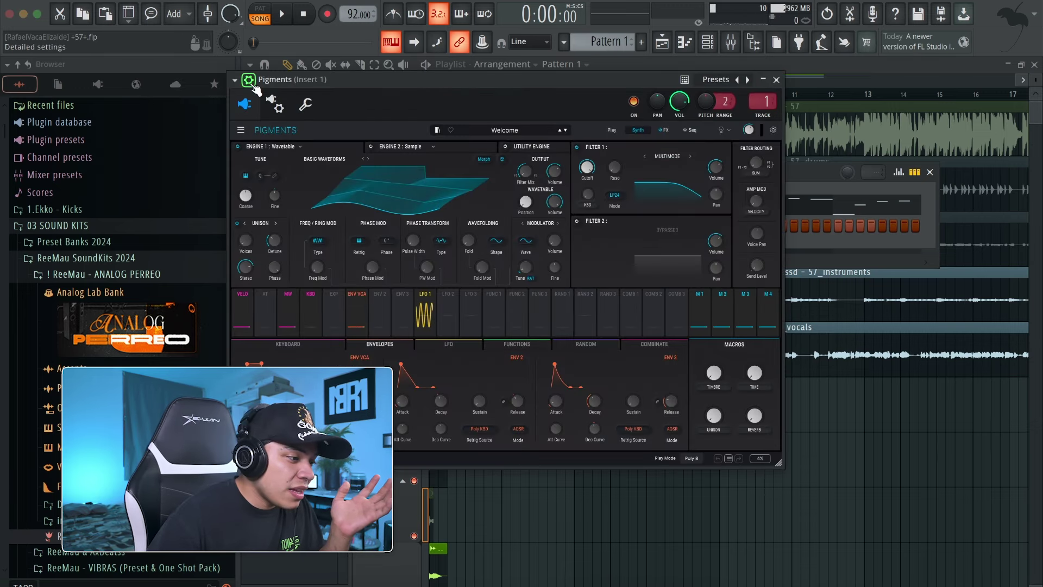
pyautogui.moveTo(318, 84); pyautogui.dragTo(489, 108)
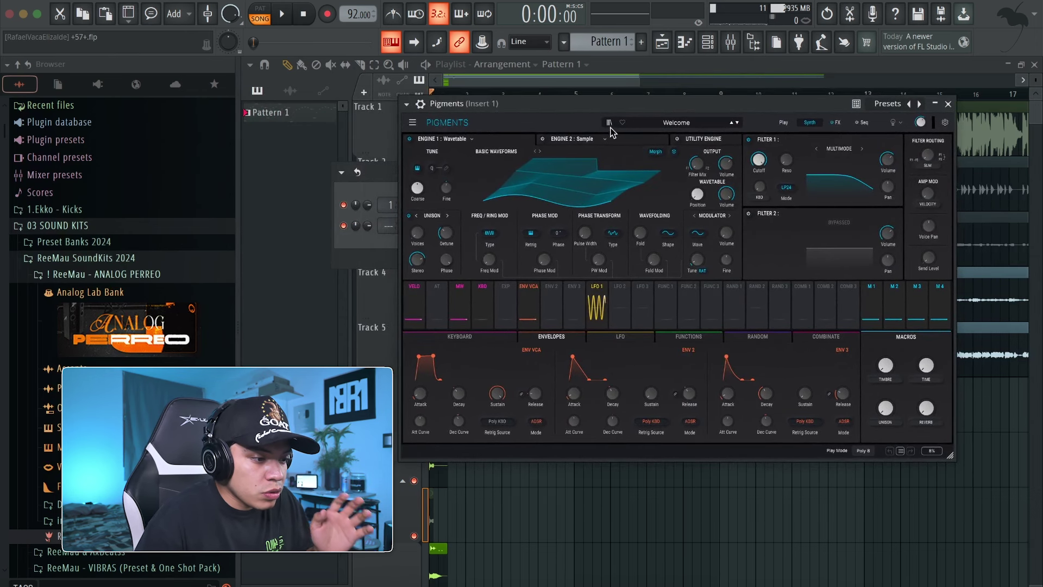
pyautogui.click(410, 123)
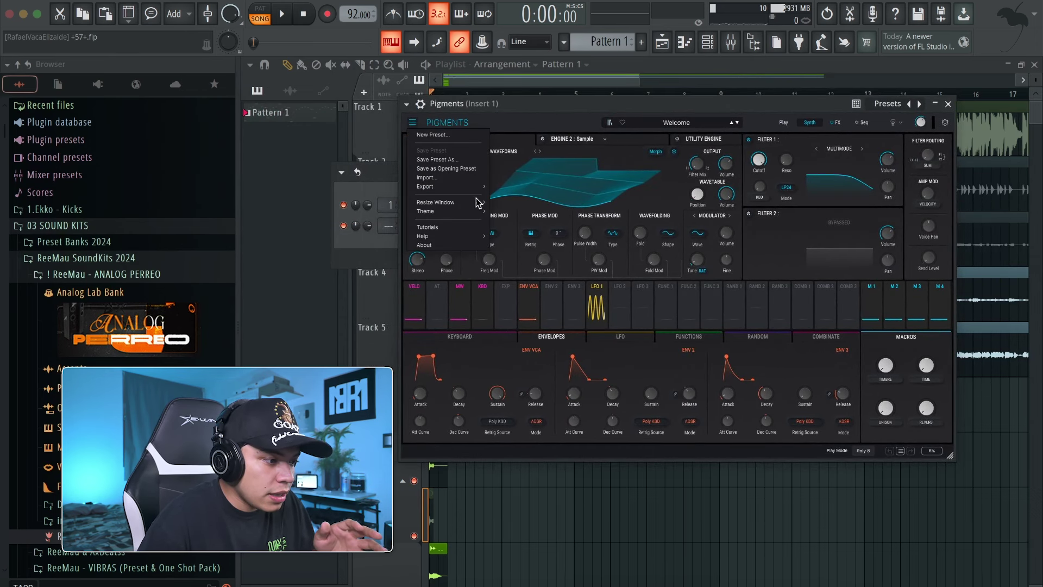
pyautogui.click(434, 135)
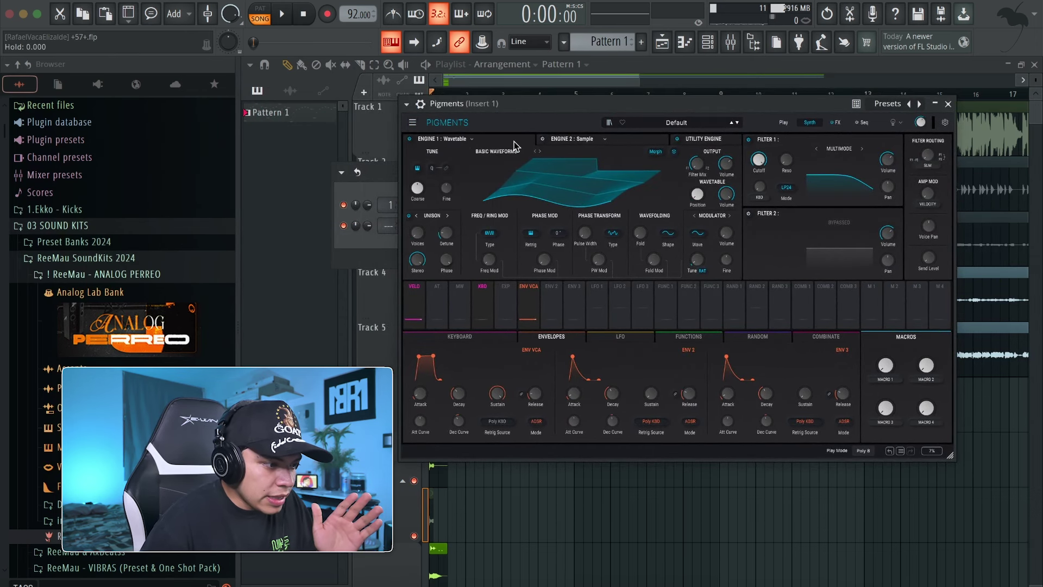
# Switch Engine 1 to Sample, import +1.wav from the project's Audio folder into slot A and audition it
pyautogui.click(471, 139)
pyautogui.click(457, 191)
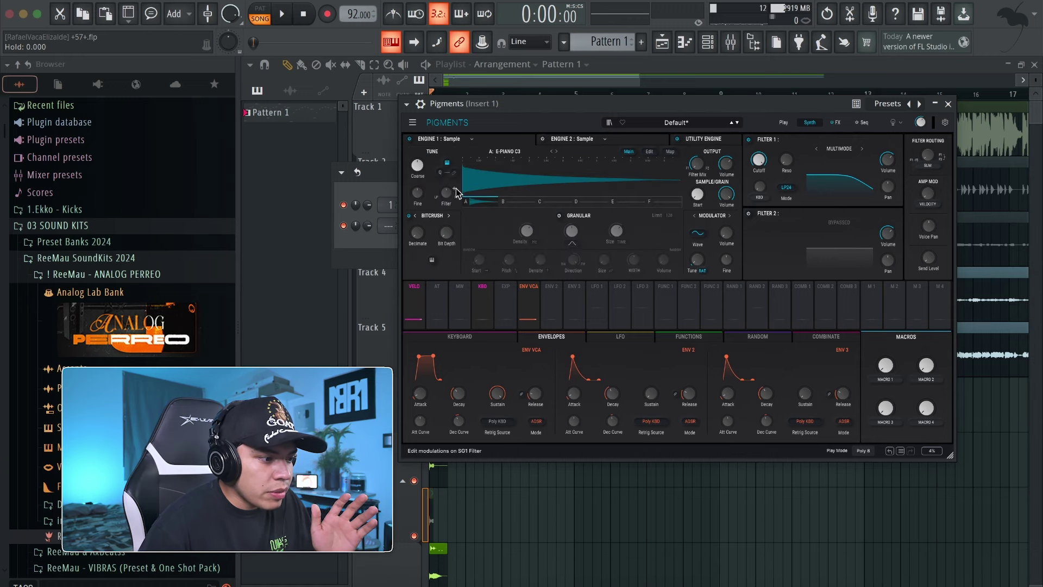
pyautogui.click(504, 152)
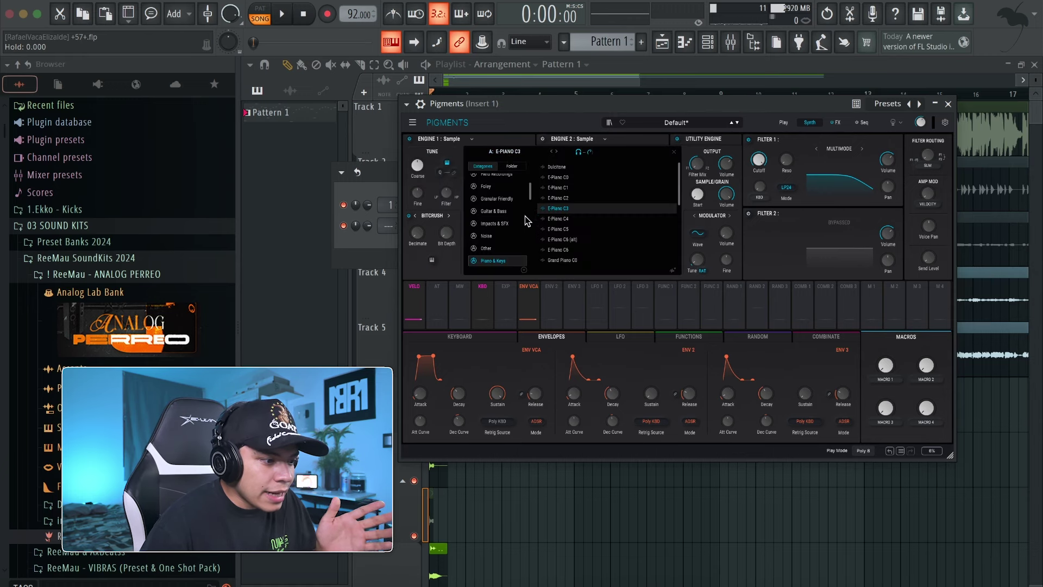
pyautogui.scroll(-6, 522, 217)
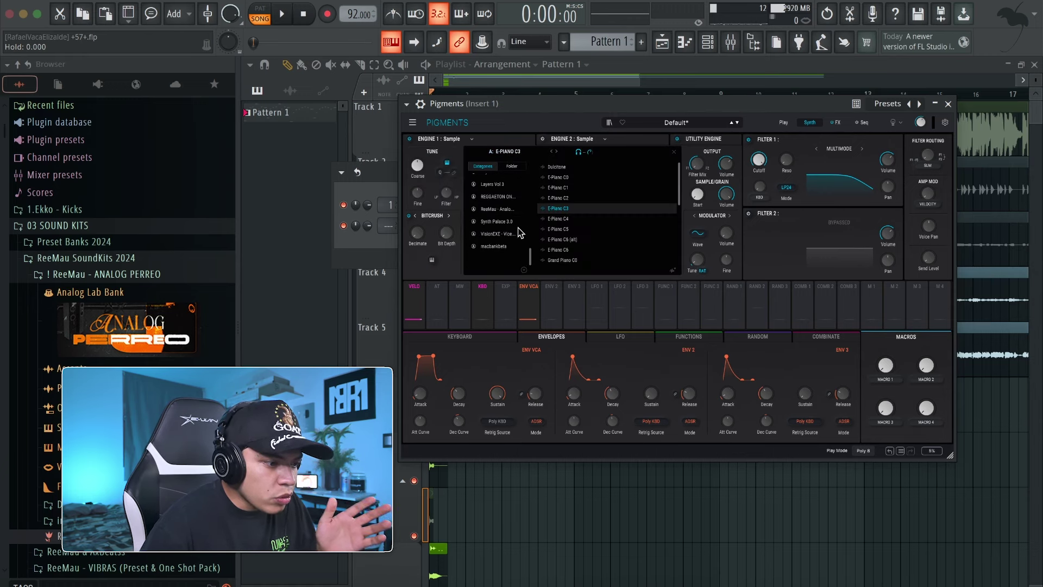
pyautogui.click(673, 273)
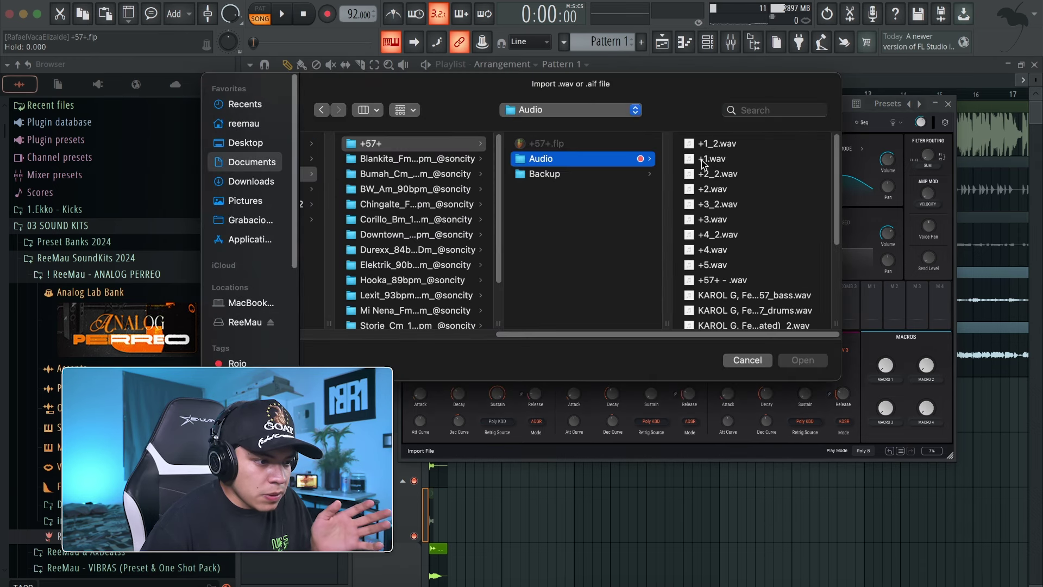
pyautogui.click(711, 159)
pyautogui.click(802, 360)
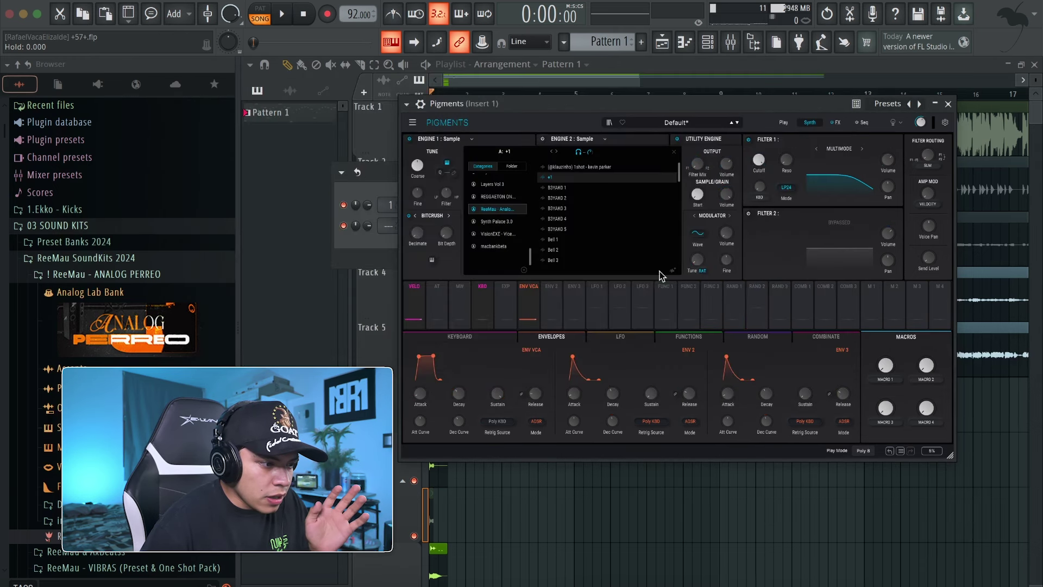
pyautogui.click(563, 183)
pyautogui.press('z')
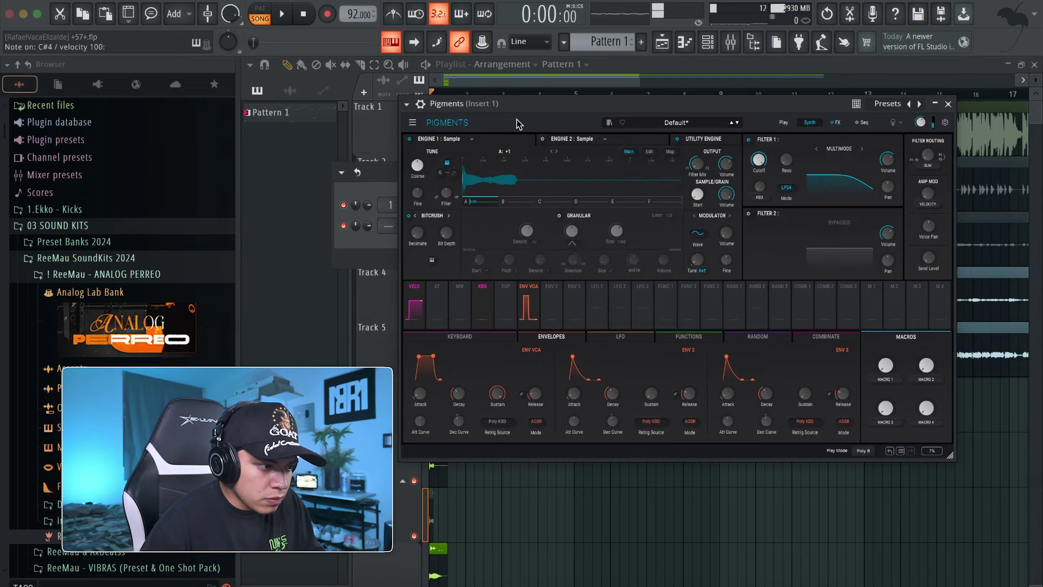
# Load the other one-shots into Engine 1's sample slots B to E and set the sample map to Random
pyautogui.click(522, 187)
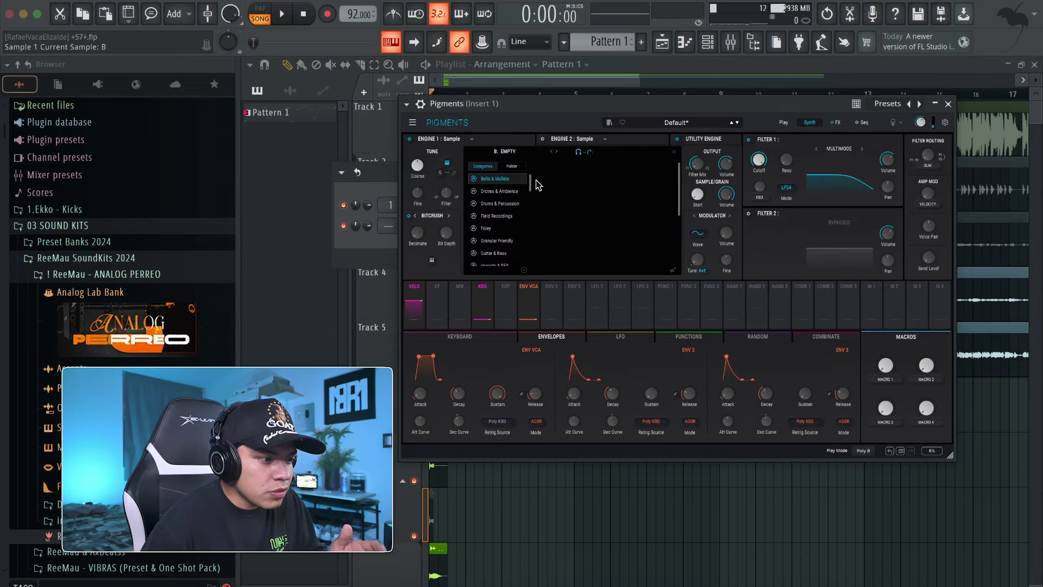
pyautogui.click(673, 151)
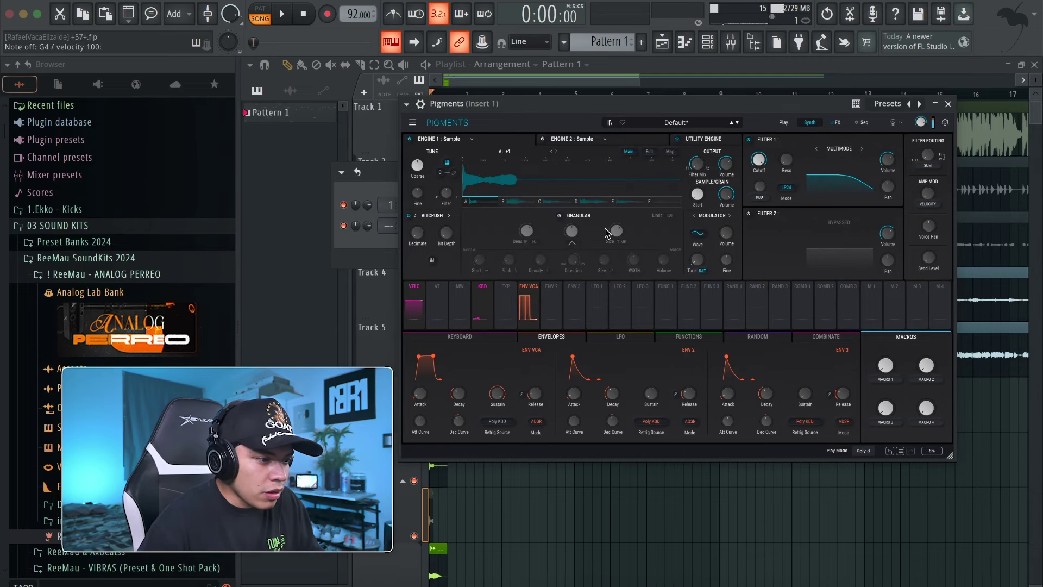
pyautogui.click(649, 152)
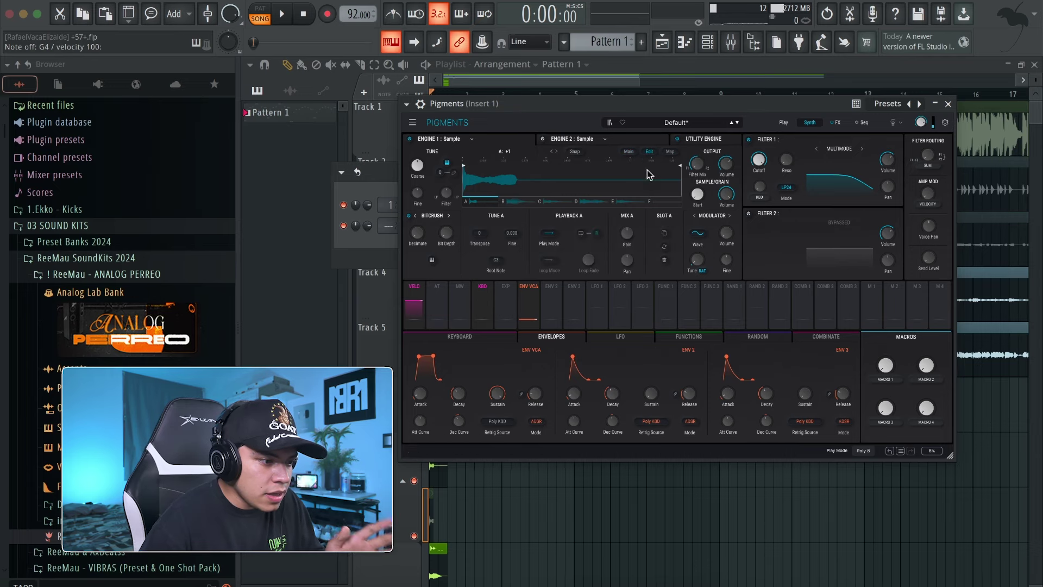
pyautogui.click(671, 153)
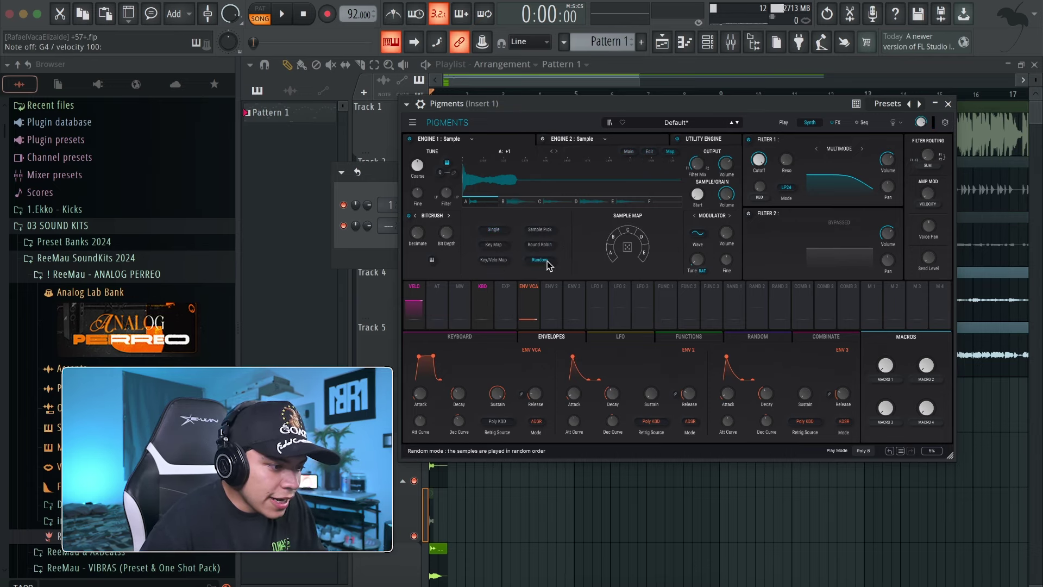
# Play the pattern and shape the VCA envelope into a pluck with a very short attack and no sustain
pyautogui.click(256, 12)
pyautogui.press('space')
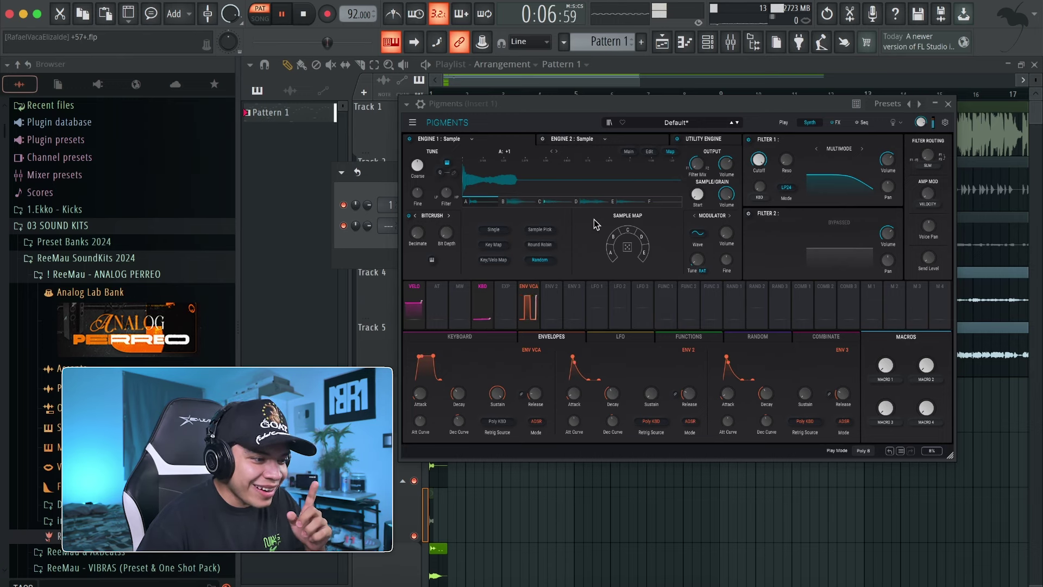
pyautogui.moveTo(536, 393); pyautogui.dragTo(545, 385)
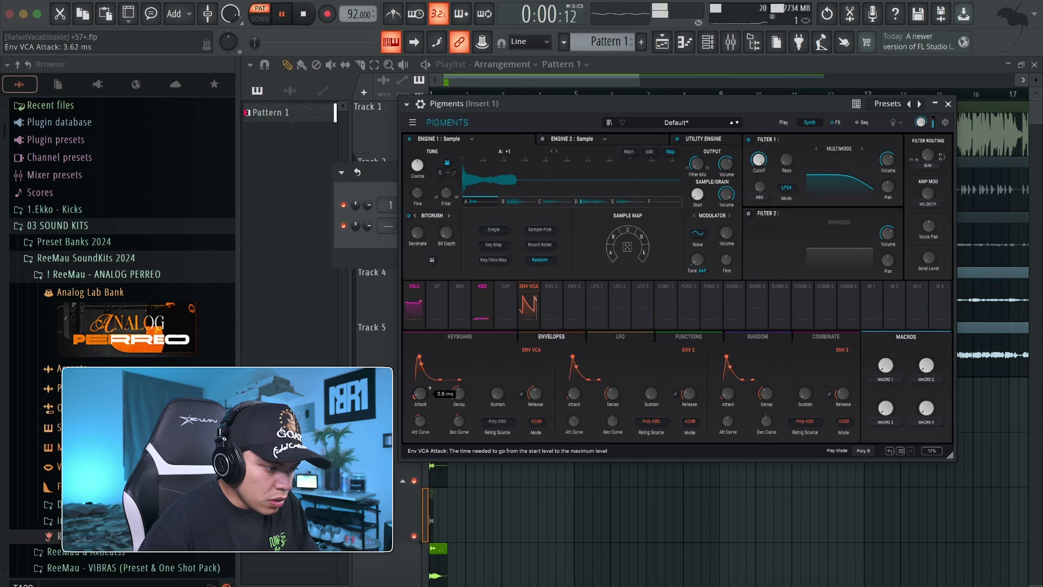
pyautogui.moveTo(420, 421); pyautogui.dragTo(429, 417)
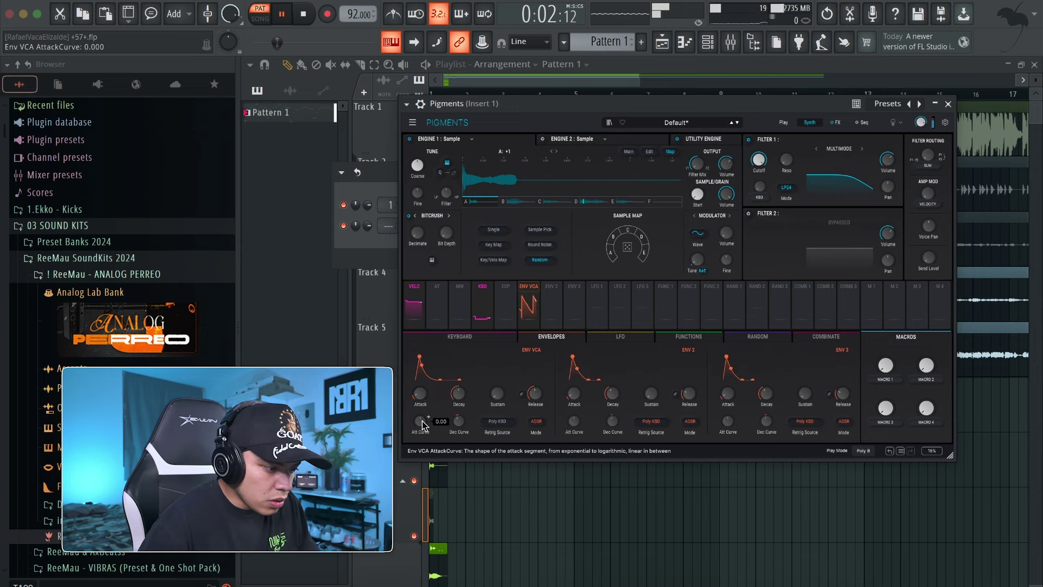
# Tune Engine 1 down 12 semitones and adjust its Bitcrush decimation while the song plays
pyautogui.click(525, 205)
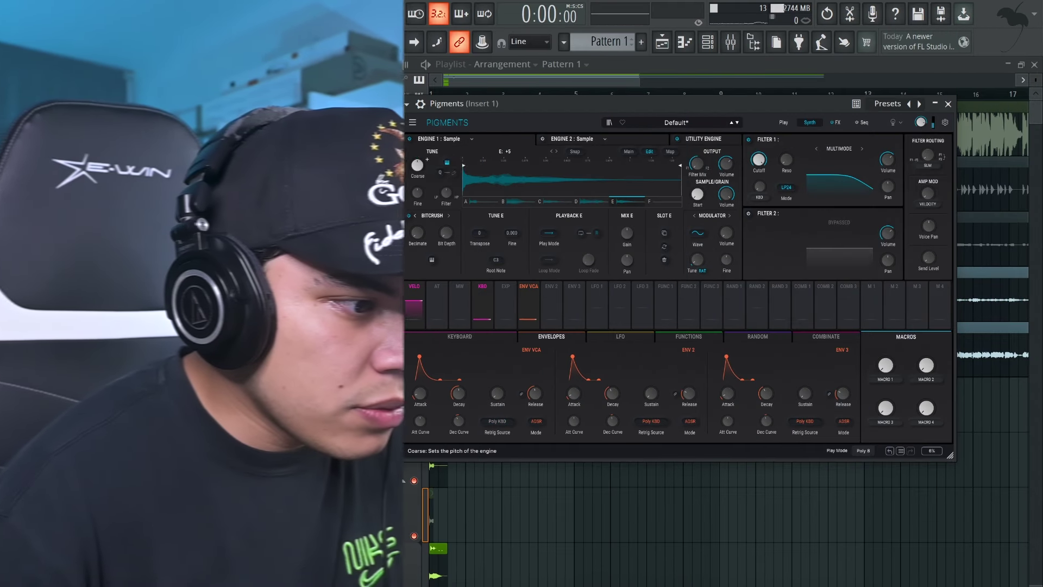
pyautogui.moveTo(416, 164); pyautogui.dragTo(417, 179)
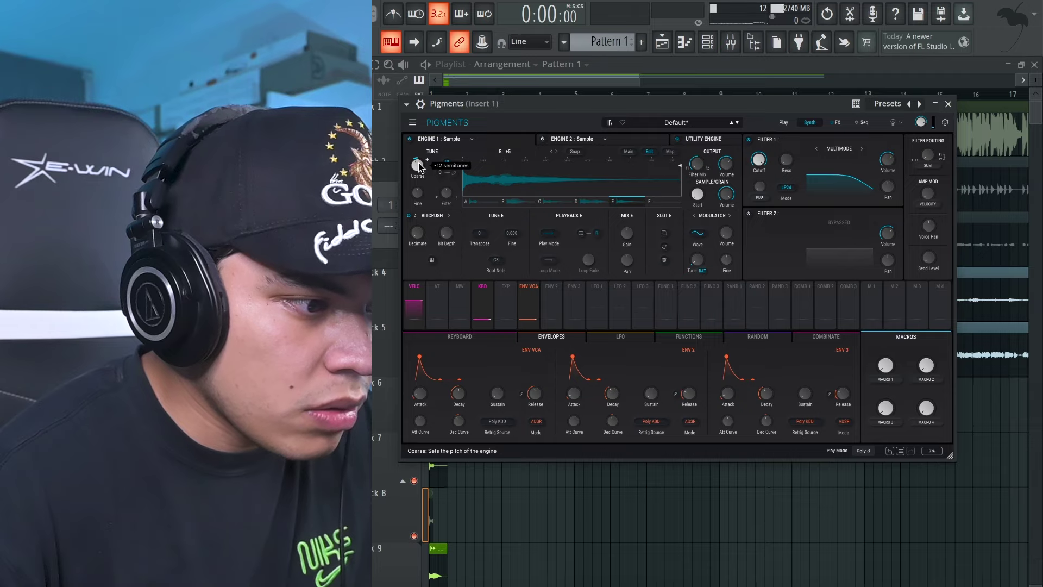
pyautogui.press('space')
pyautogui.moveTo(417, 233); pyautogui.dragTo(445, 242)
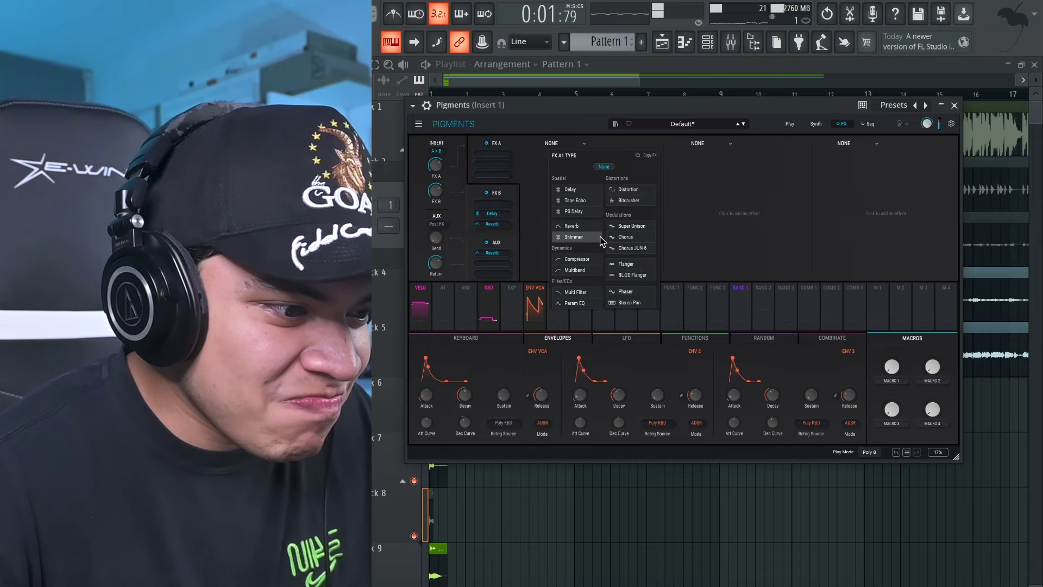
# Add a Multiband effect with the 3 Bands Limiter preset, followed by a Soft Clip Distortion with about 26.6 dB drive
pyautogui.click(591, 270)
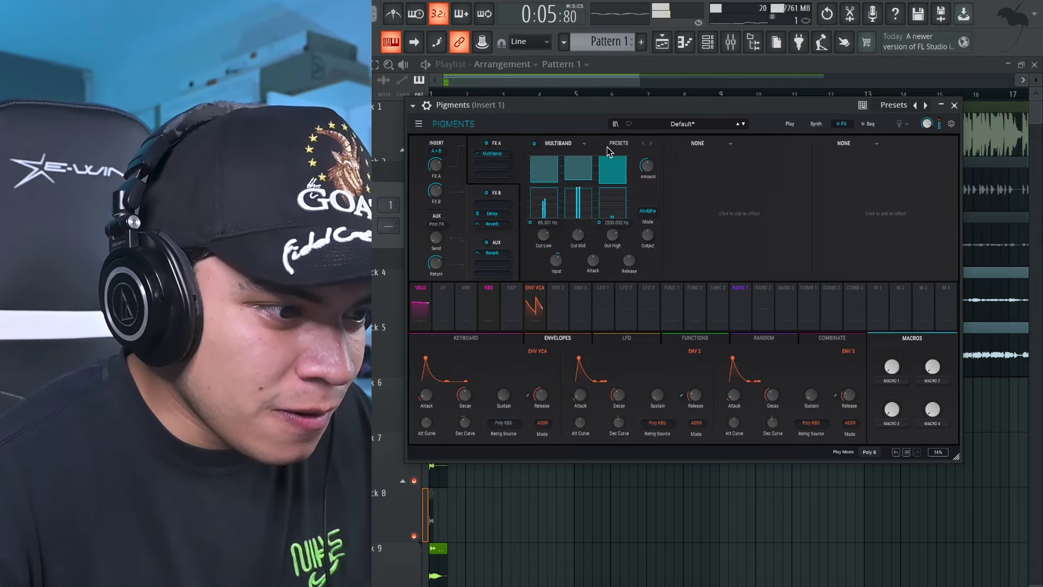
pyautogui.click(651, 144)
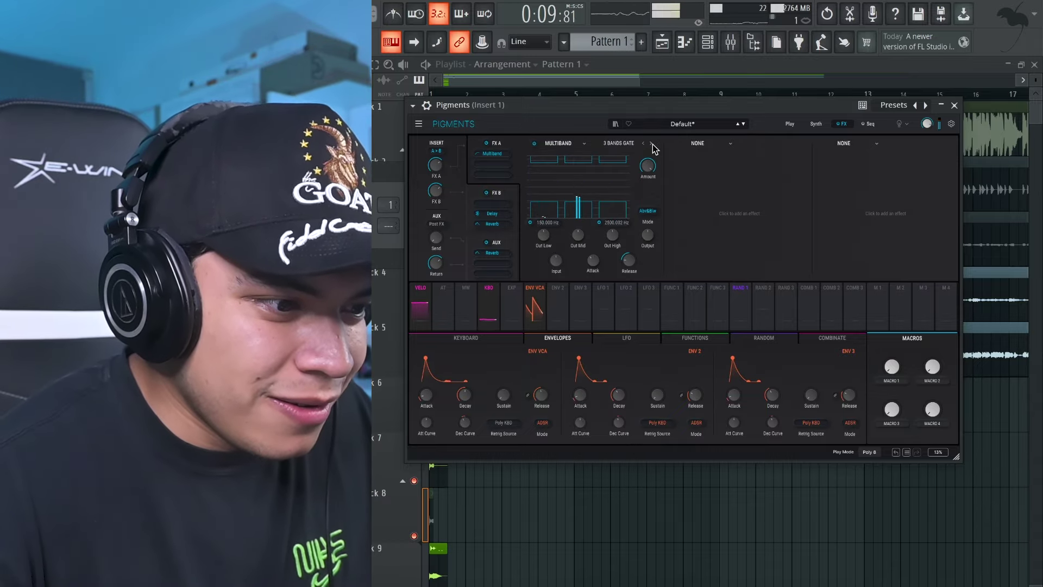
pyautogui.click(651, 144)
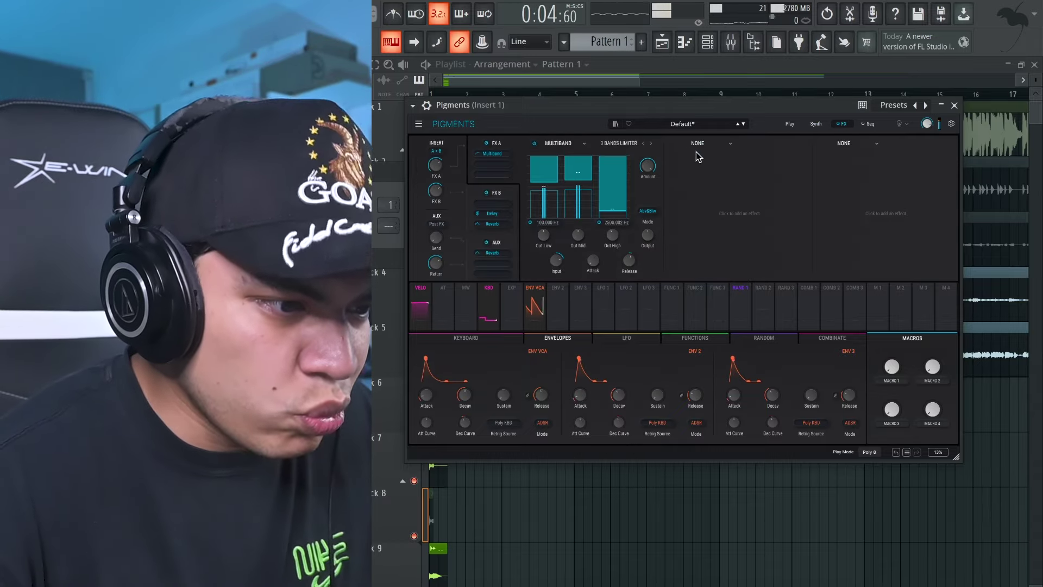
pyautogui.click(701, 144)
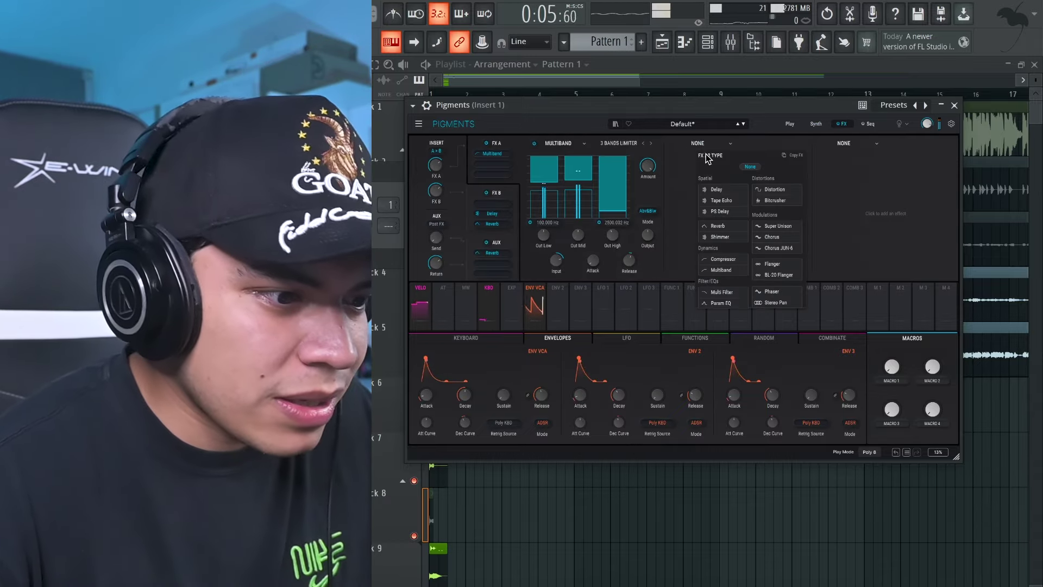
pyautogui.click(759, 191)
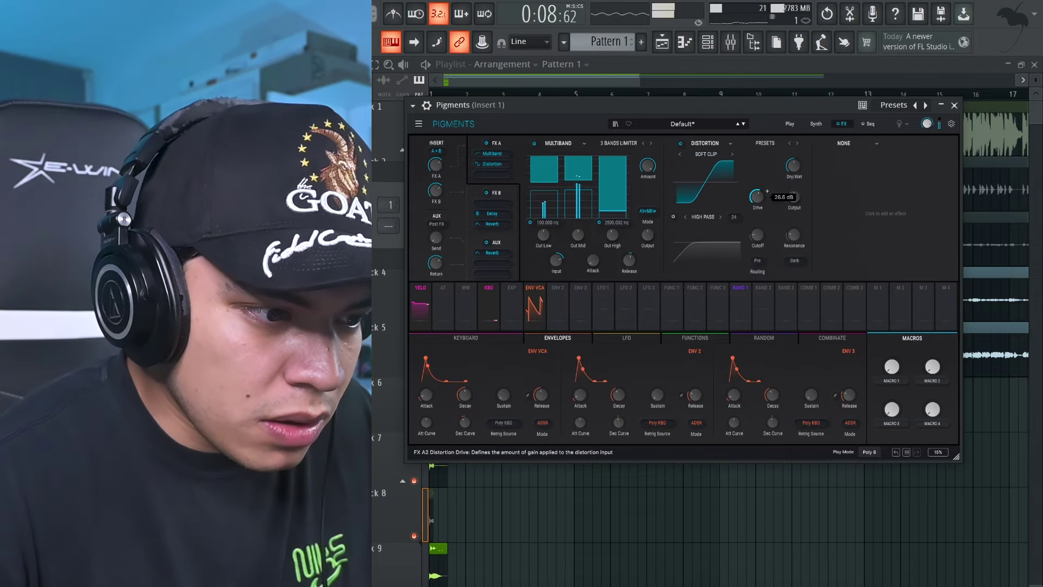
pyautogui.click(816, 124)
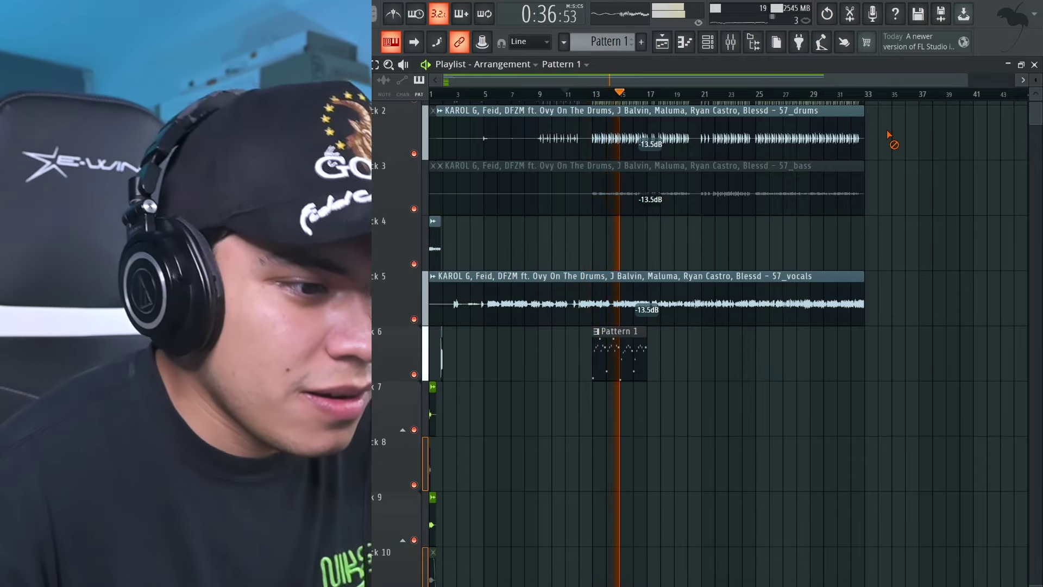
# Mute the drums and vocals stem clips, close Pigments and play Pattern 1 on its own from bar 13
pyautogui.click(810, 140)
pyautogui.click(799, 280)
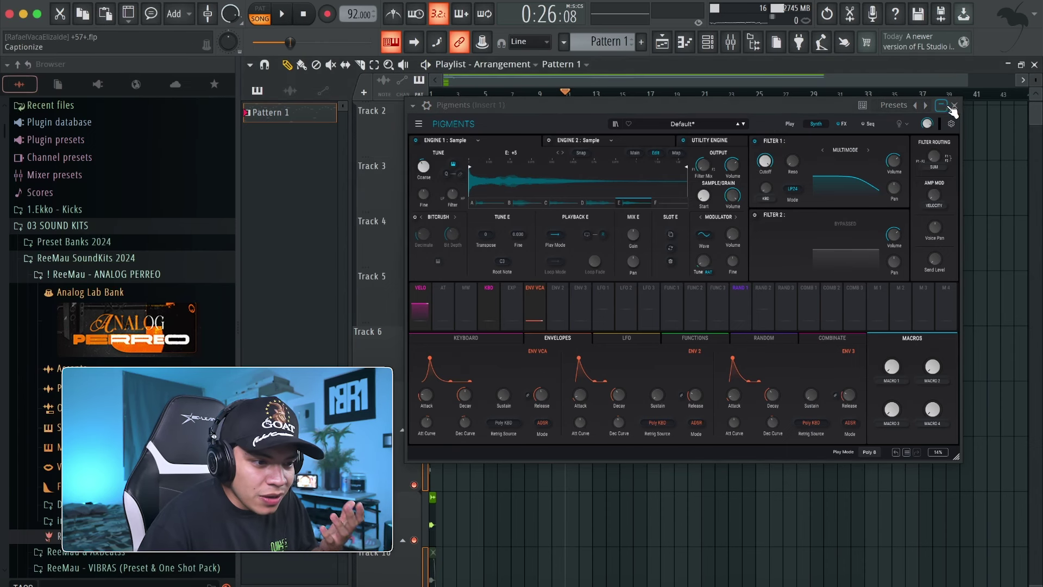
pyautogui.click(953, 106)
pyautogui.click(594, 94)
pyautogui.press('space')
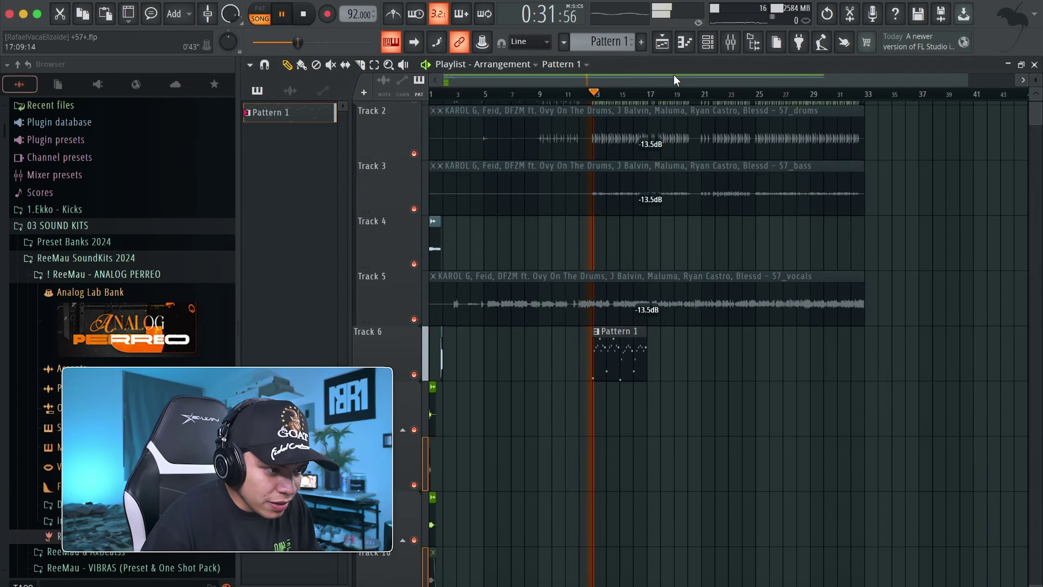
# Load the CHOO MIDI from the ANALOG PERREO Midis folder onto the Pigments channel and play it
pyautogui.click(716, 44)
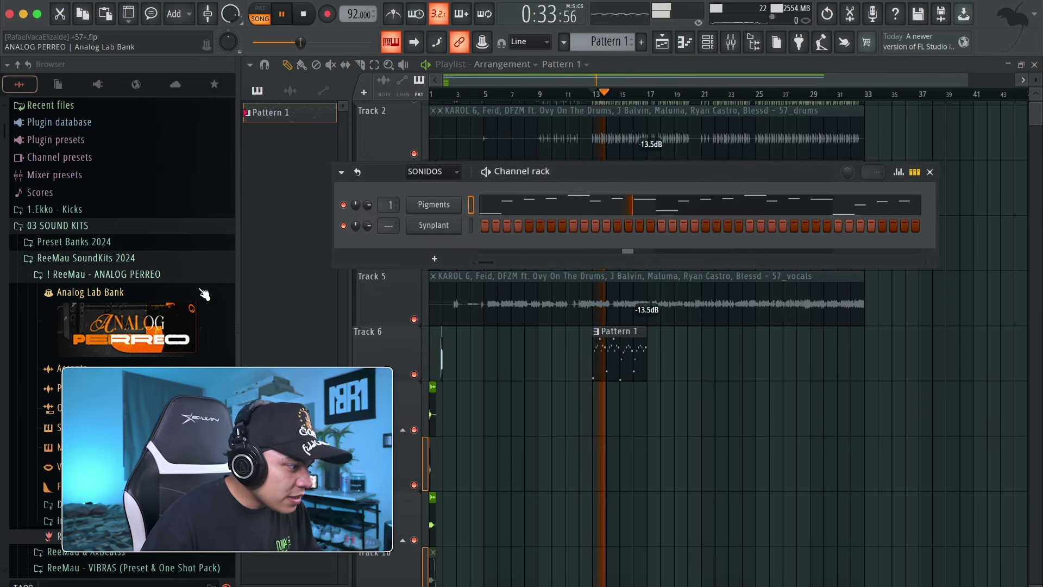
pyautogui.press('space')
pyautogui.scroll(-5, 125, 272)
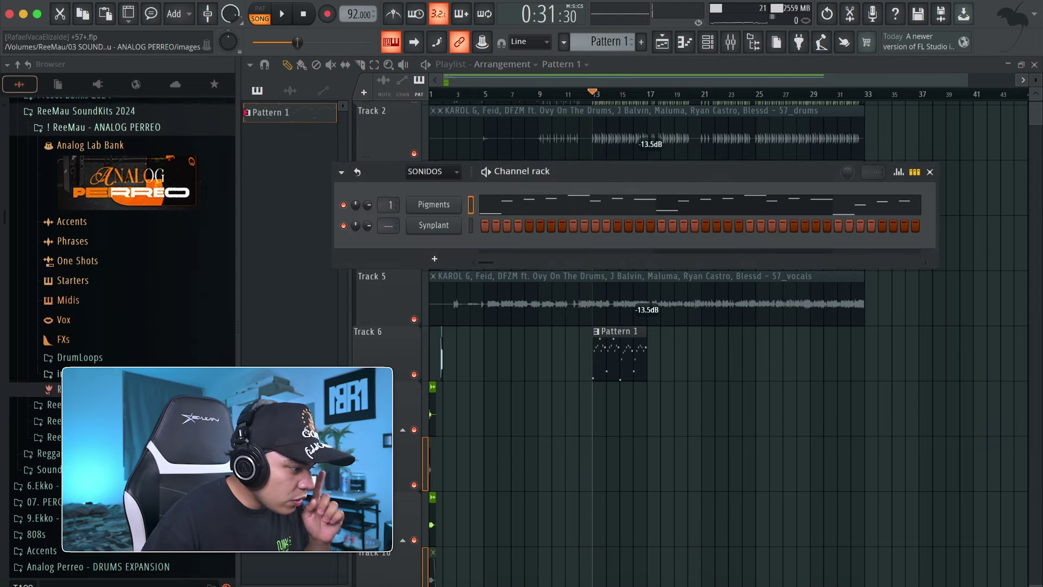
pyautogui.click(115, 299)
pyautogui.moveTo(147, 331); pyautogui.dragTo(472, 206)
pyautogui.press('space')
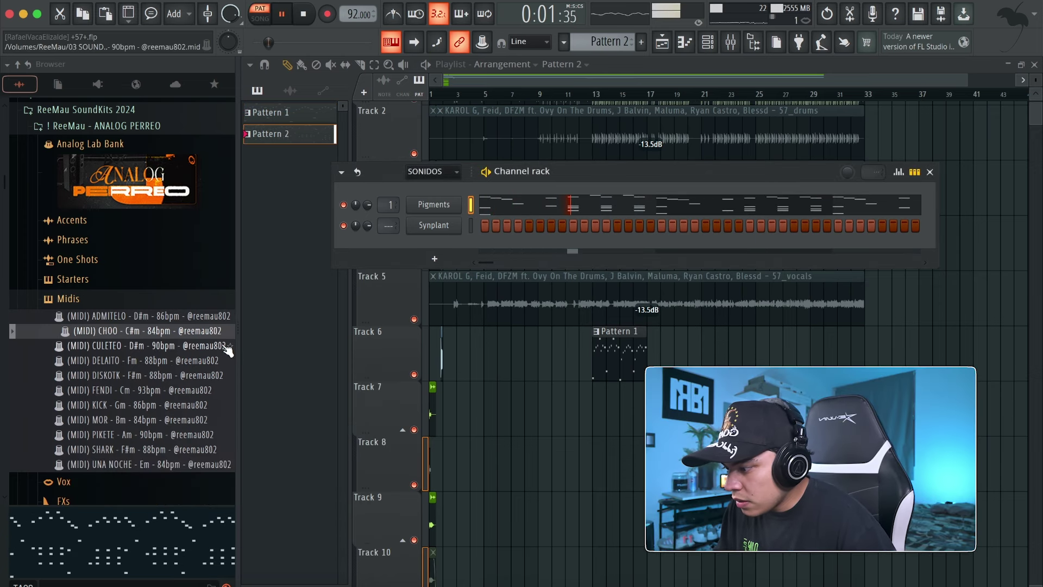
# Audition the following MIDI files on the Pigments channel, from CULETEO down the list to UNA NOCHE
pyautogui.click(196, 348)
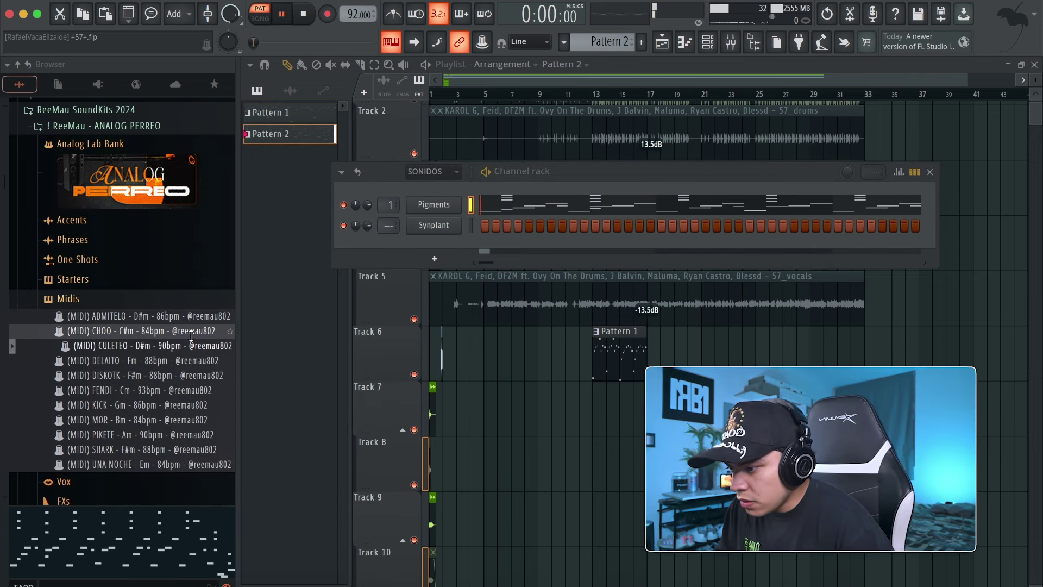
pyautogui.press('Down')
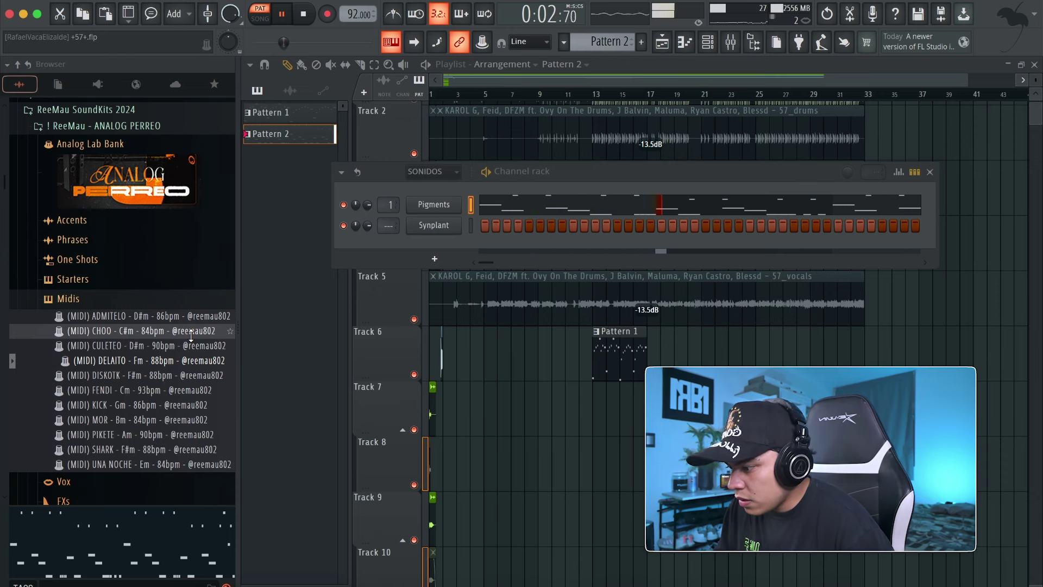
pyautogui.press('Down')
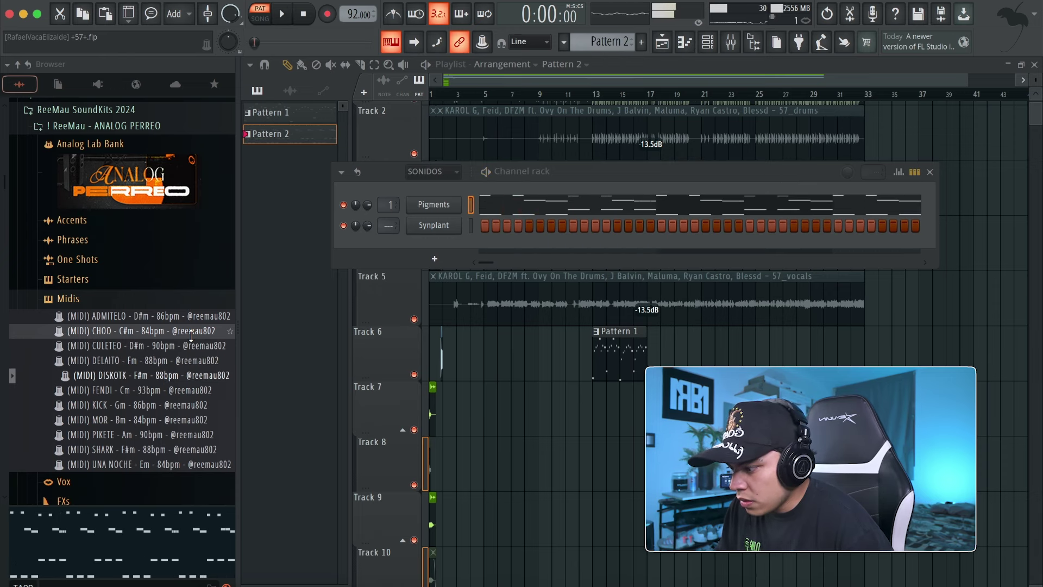
pyautogui.press('Down')
pyautogui.press('Down')
pyautogui.press('Down')
pyautogui.press('Down')
pyautogui.press('Down')
pyautogui.press('Down')
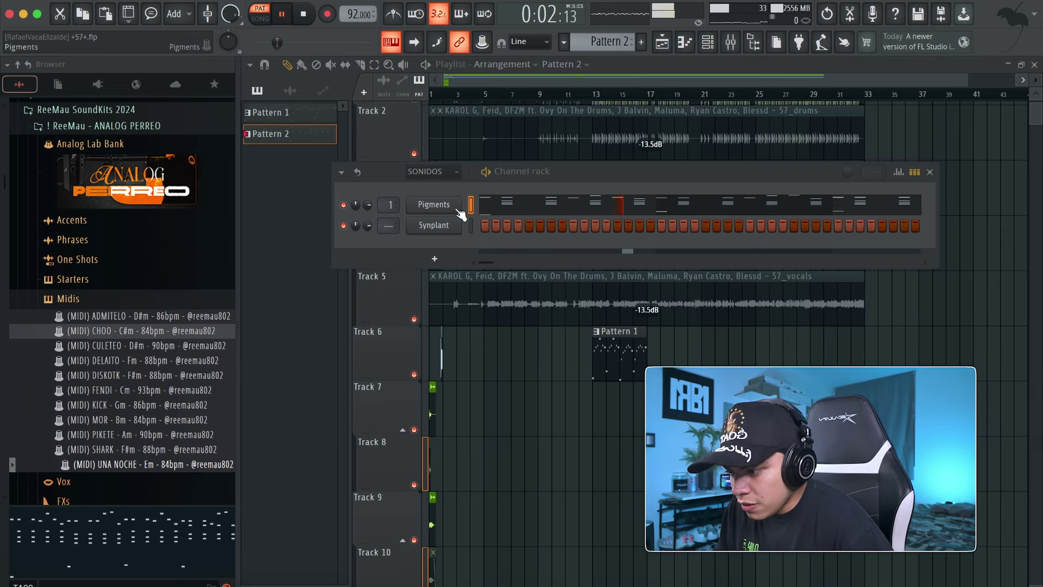
# Compare the Pigments sound with the Multiband effect bypassed and enabled, and adjust the Multiband's high band
pyautogui.click(434, 205)
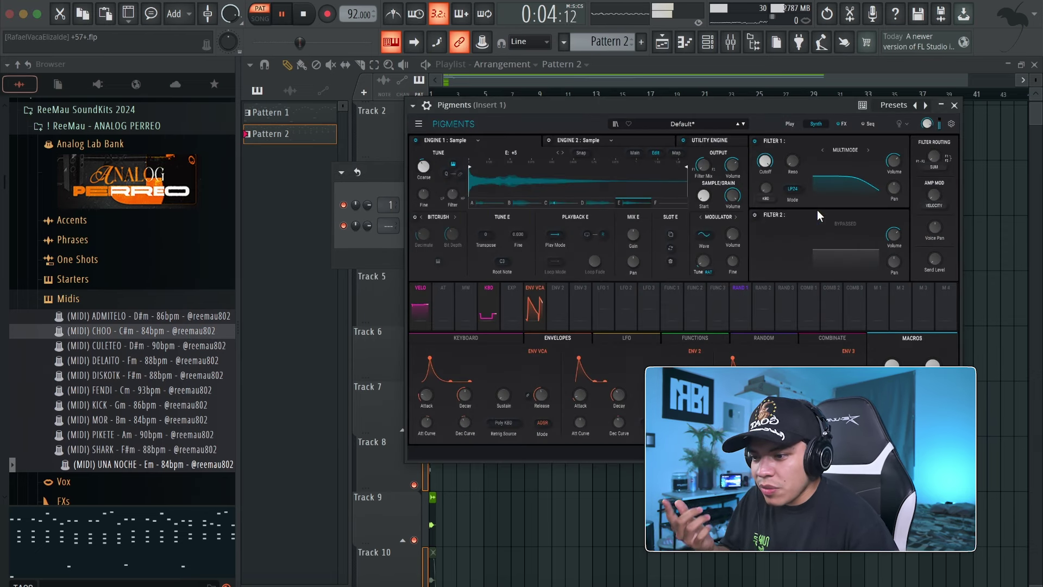
pyautogui.click(843, 123)
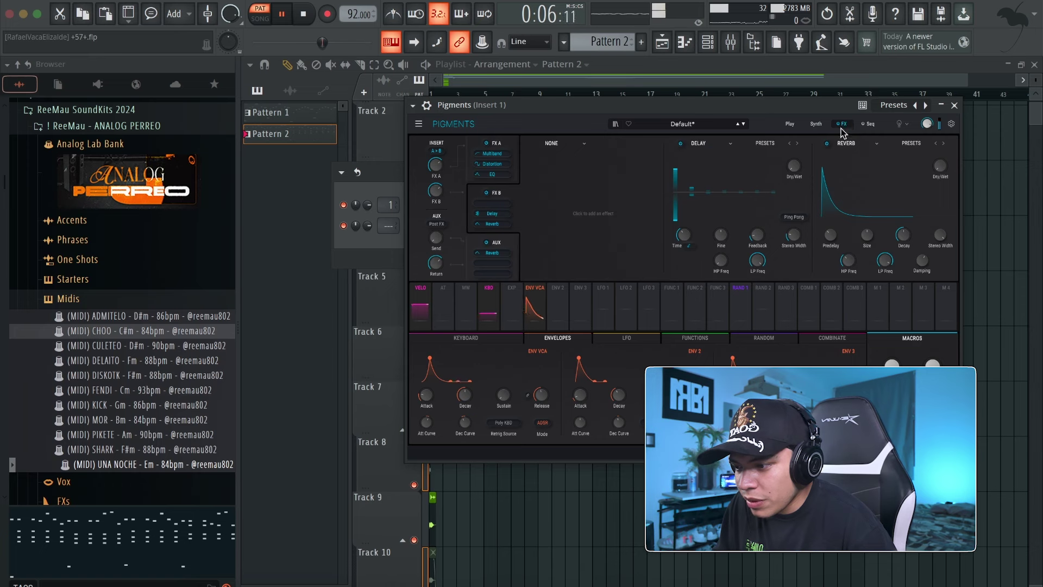
pyautogui.click(515, 146)
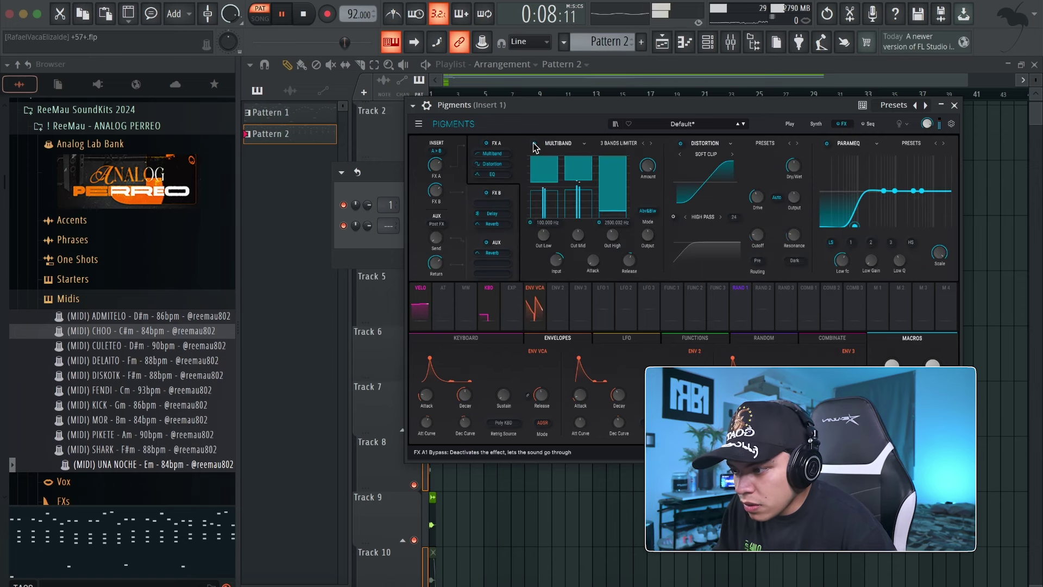
pyautogui.click(534, 145)
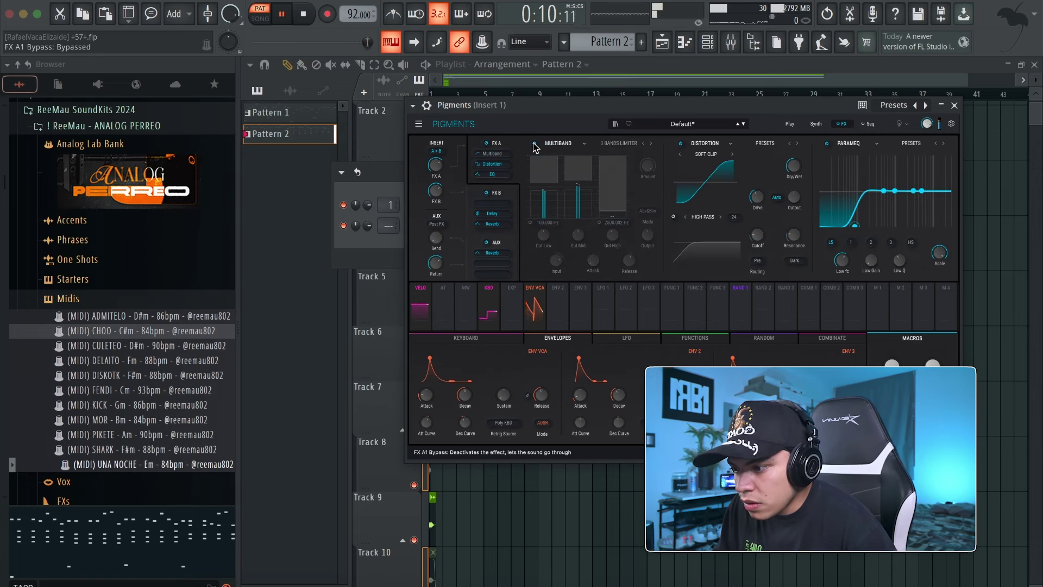
pyautogui.click(534, 145)
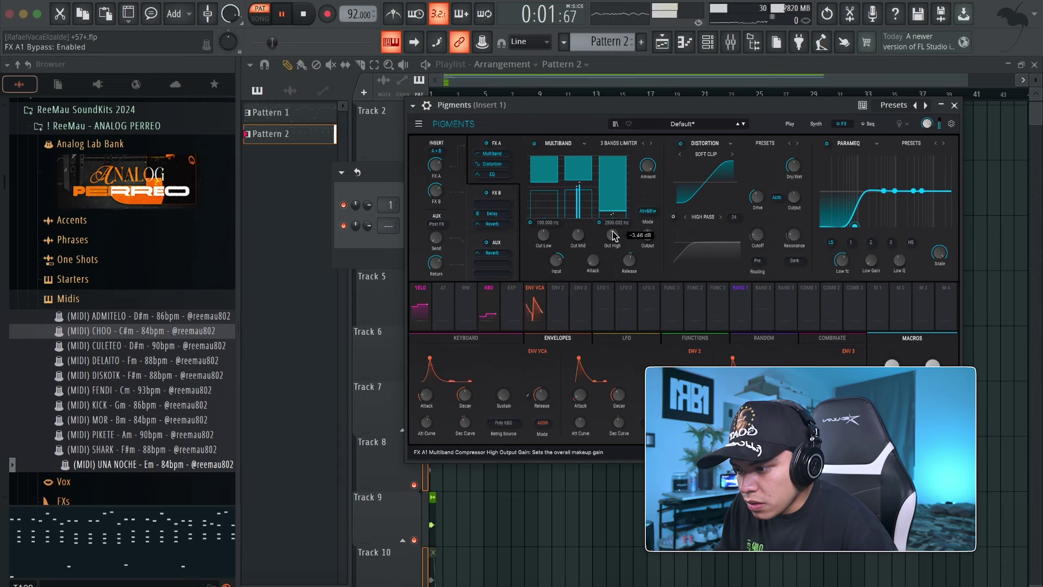
pyautogui.moveTo(612, 186)
pyautogui.mouseDown()
pyautogui.moveTo(612, 173)
pyautogui.moveTo(611, 184)
pyautogui.mouseUp()
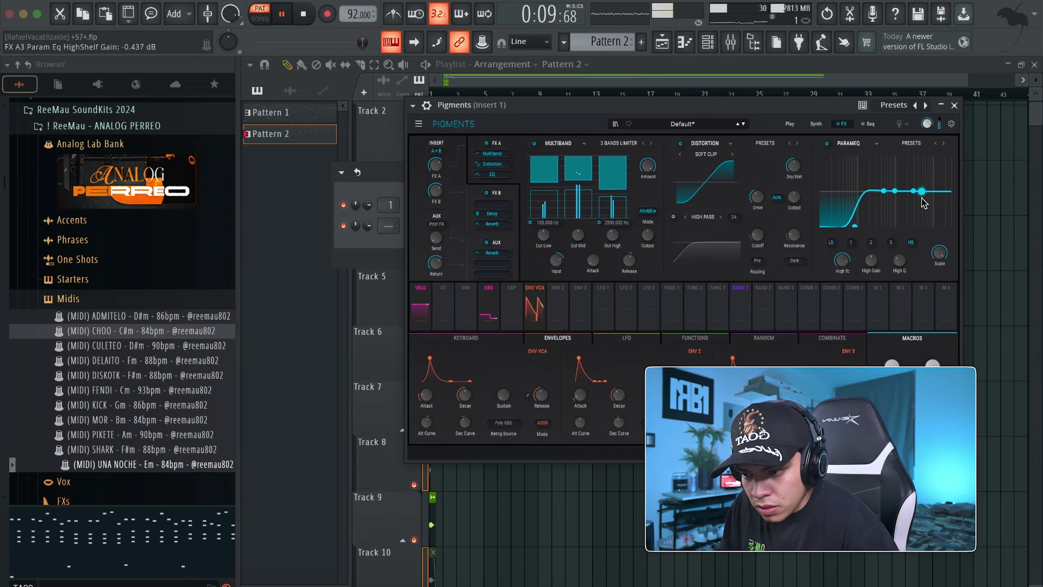
# Try ring modulation on Pigments Engine 1 and replace it with Unison at 3 voices and about 0.617 % detune
pyautogui.click(816, 124)
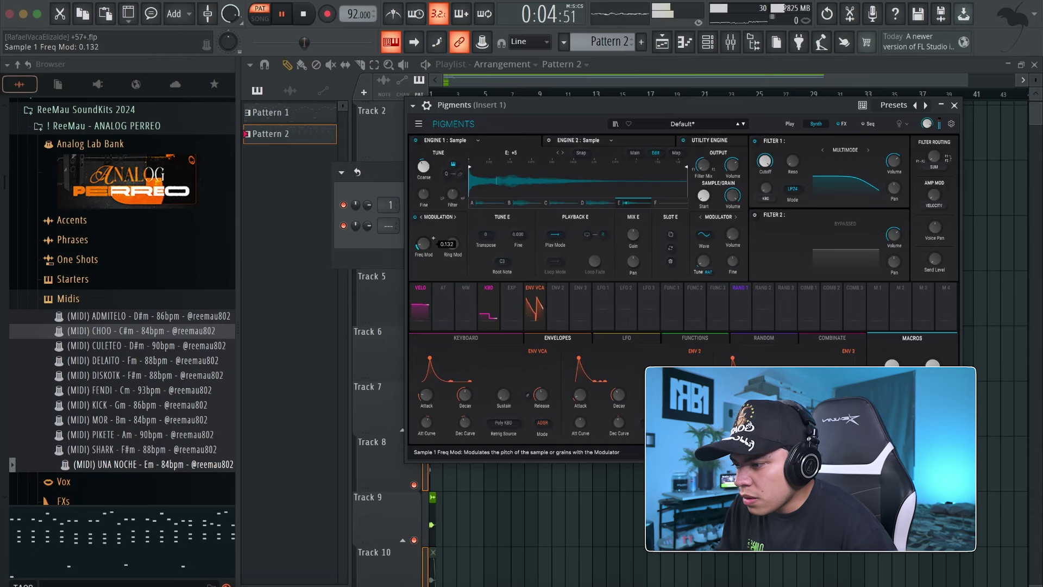
pyautogui.moveTo(461, 242); pyautogui.dragTo(462, 238)
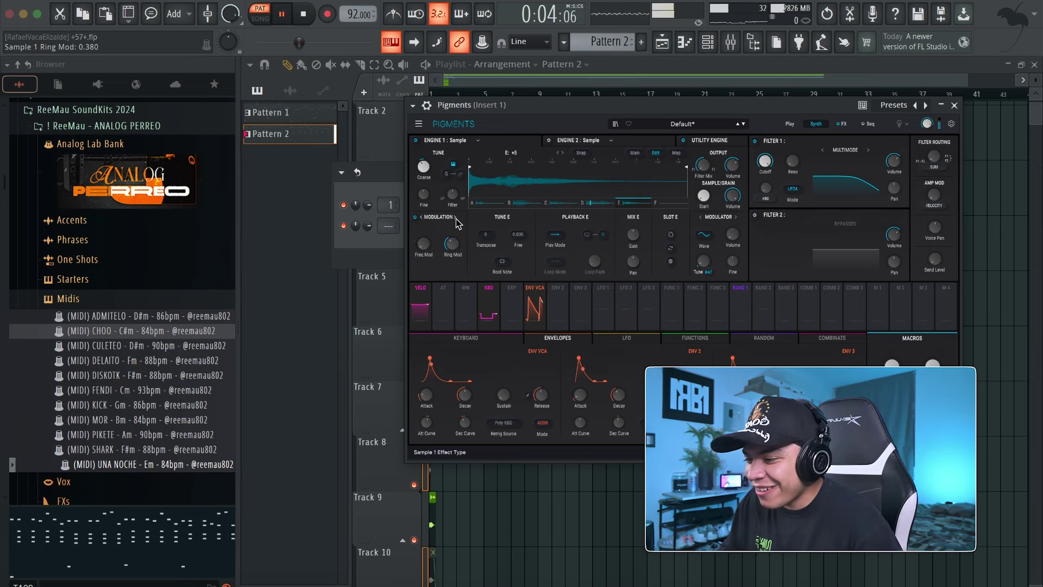
pyautogui.click(454, 217)
pyautogui.moveTo(423, 234); pyautogui.dragTo(423, 226)
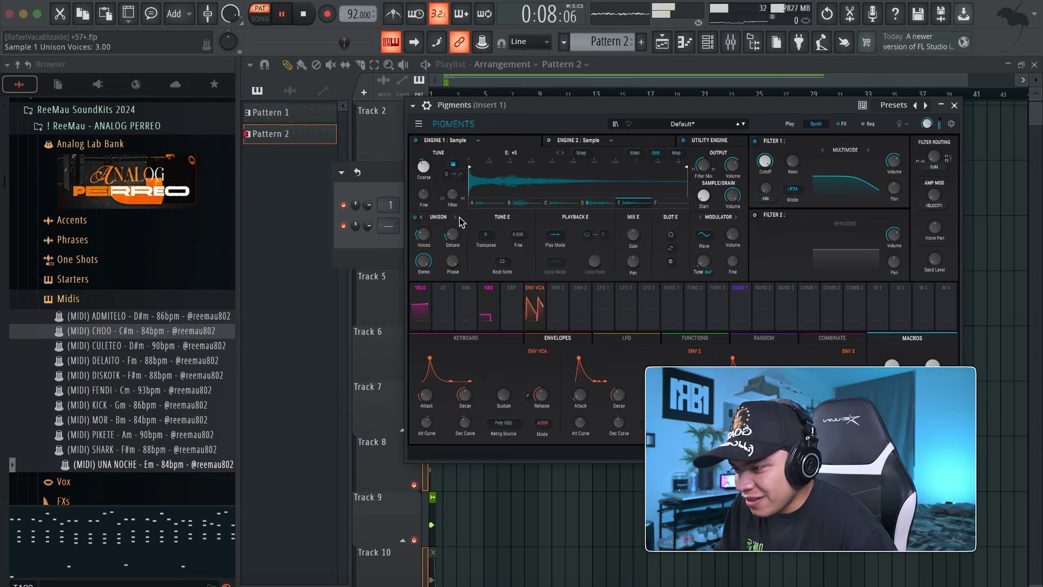
pyautogui.click(435, 218)
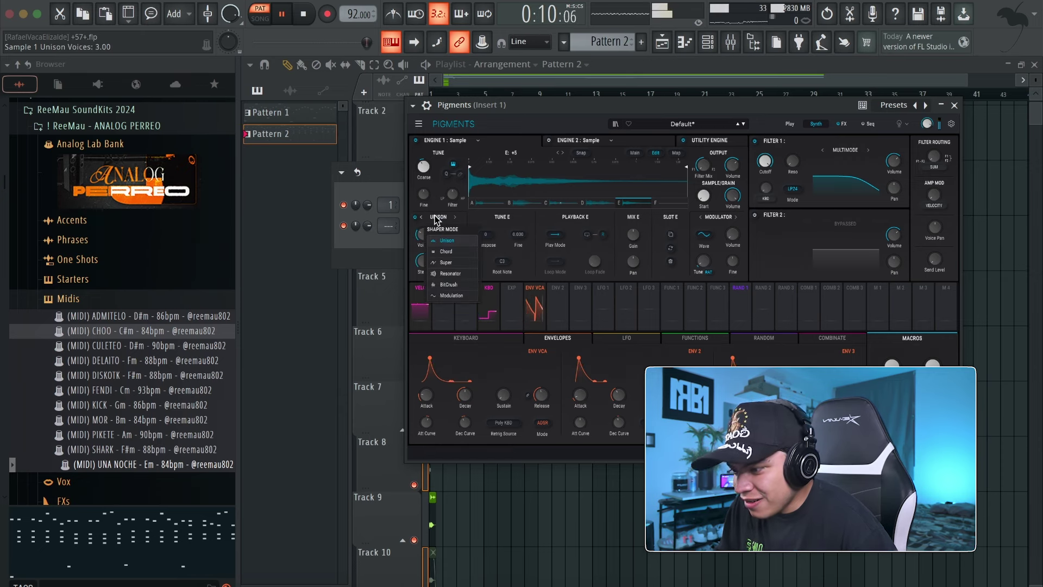
pyautogui.click(447, 240)
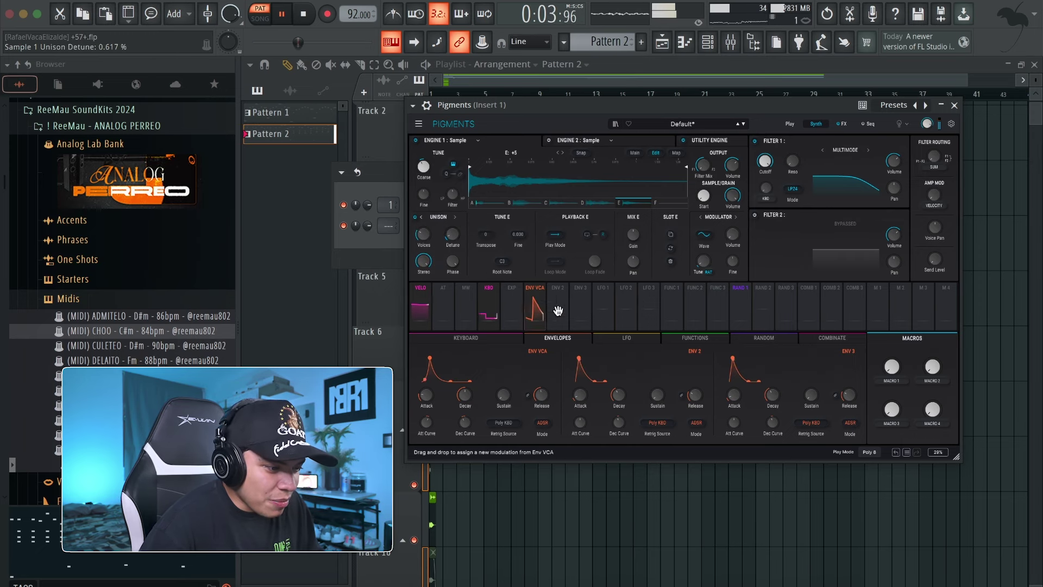
# Assign LFO 1 as a modulation source in Engine 1 and adjust the LFO's rate setting
pyautogui.press('space')
pyautogui.click(626, 337)
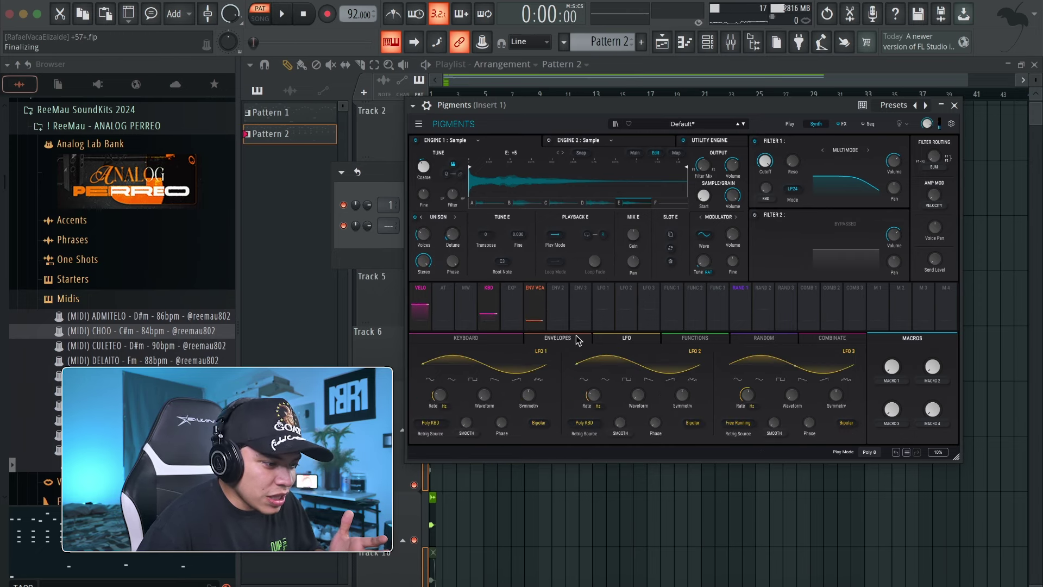
pyautogui.moveTo(599, 298); pyautogui.dragTo(433, 215)
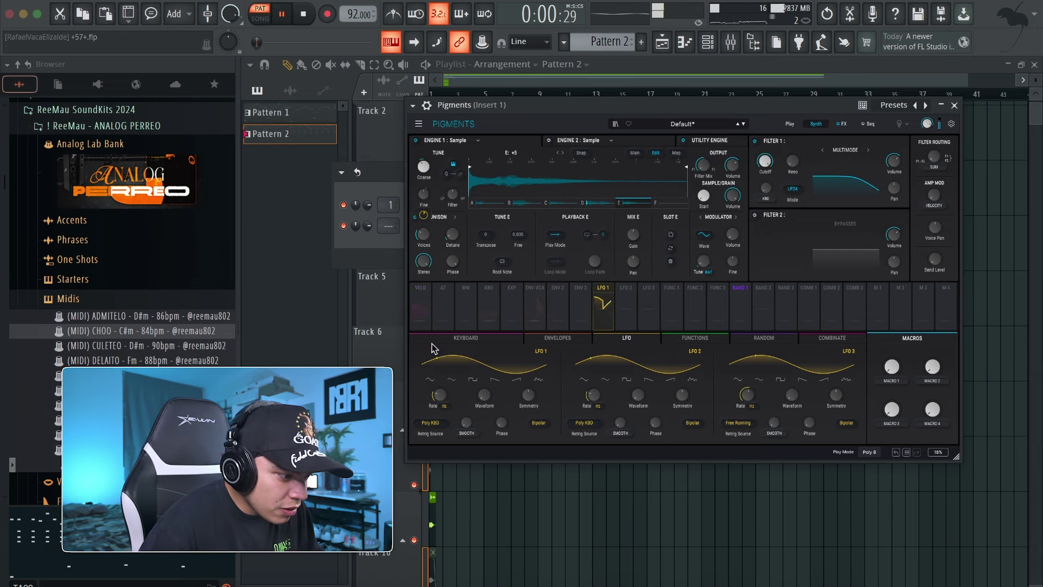
pyautogui.click(442, 406)
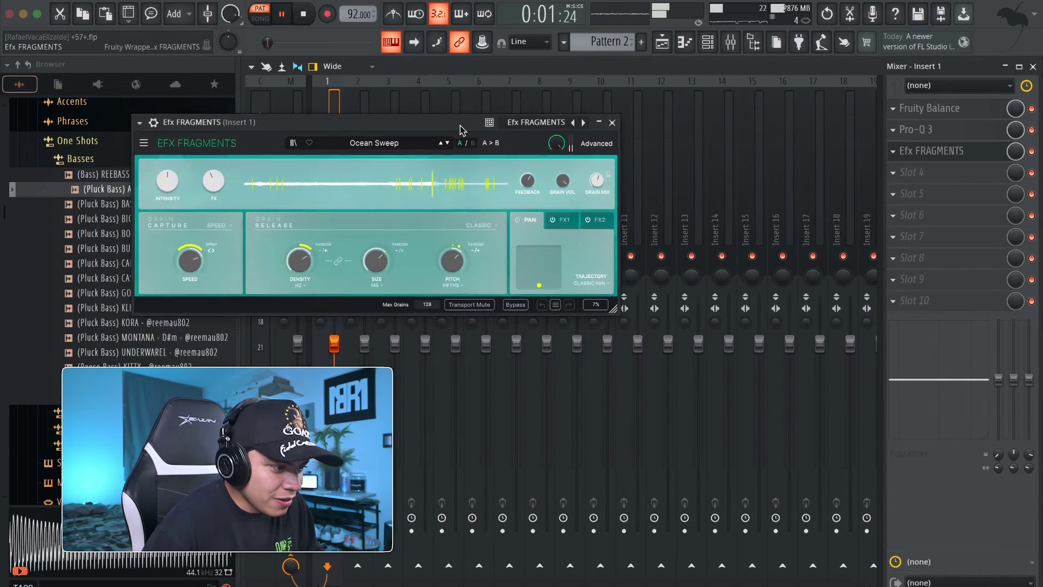
# Audition the preceding EFX Fragments presets, from X4 Stretches through Weir Wanderer to Ultimate Cloud
pyautogui.moveTo(459, 119); pyautogui.dragTo(776, 144)
pyautogui.click(730, 163)
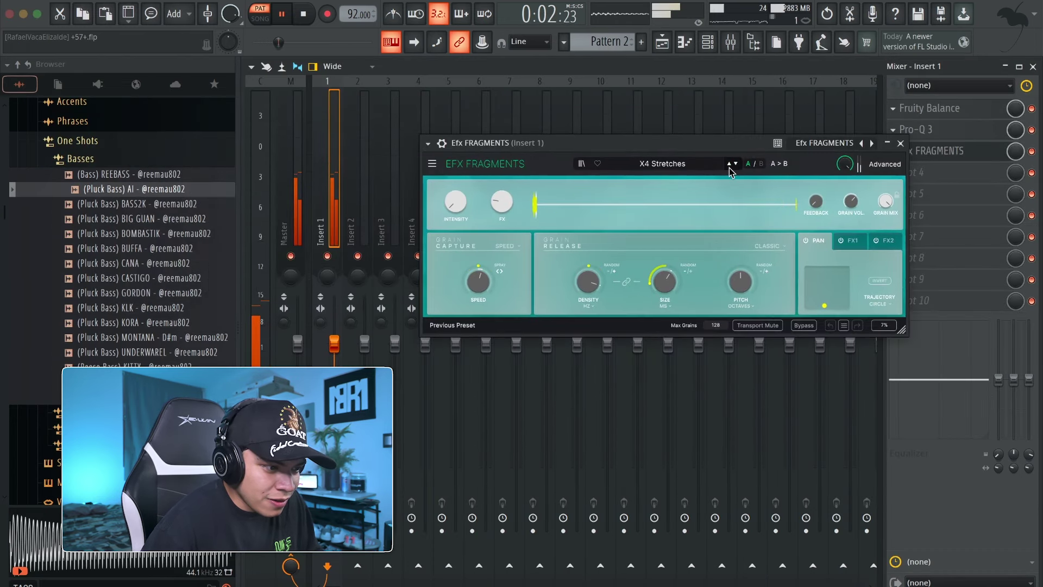
pyautogui.click(730, 164)
pyautogui.click(729, 164)
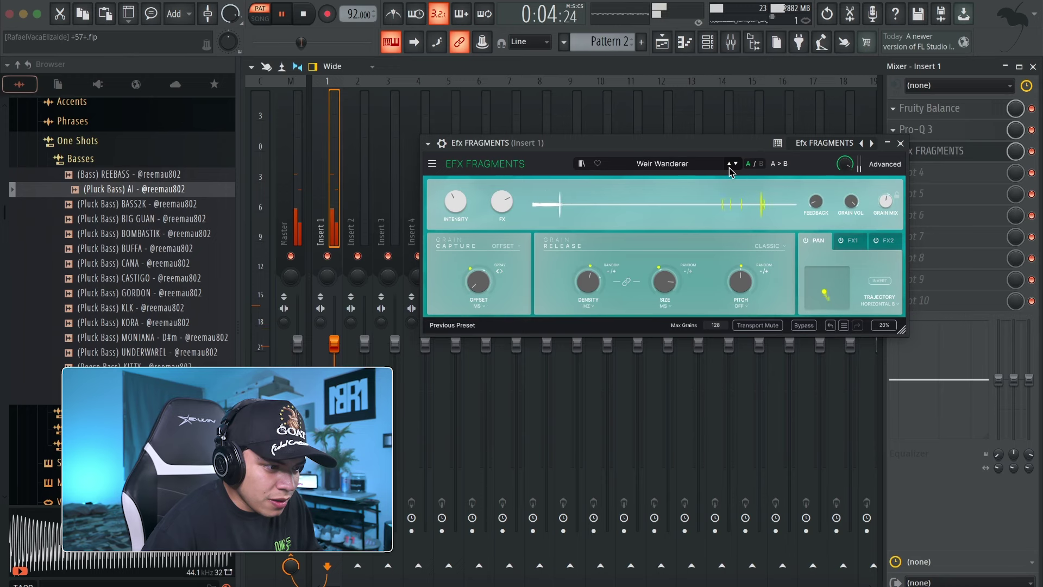
pyautogui.click(729, 164)
pyautogui.press('space')
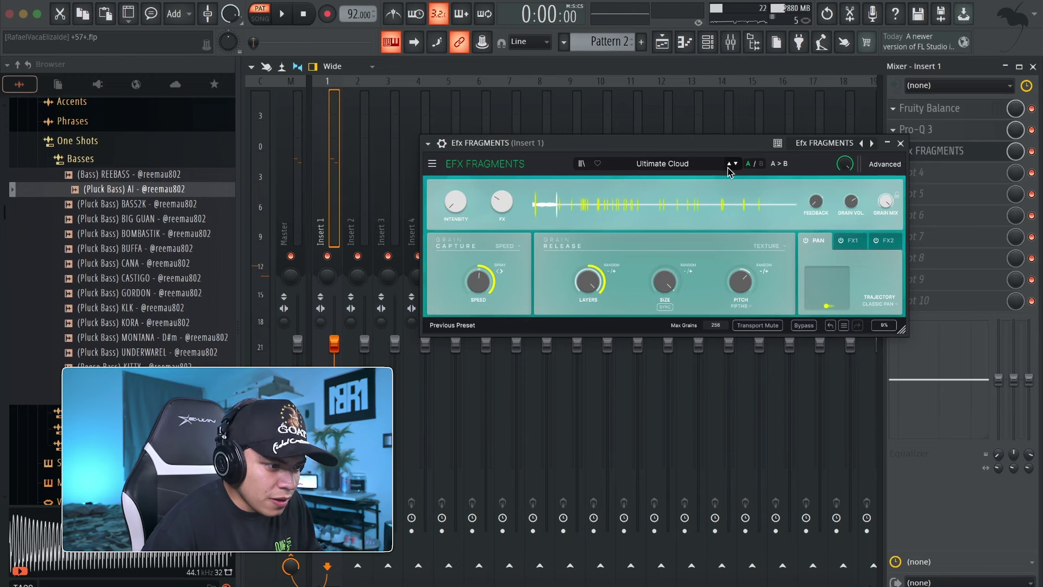
# Load the 4th Beat Feels Good preset in EFX Fragments, play the pattern and set Grain Mix to 46.4 %
pyautogui.click(689, 164)
pyautogui.moveTo(673, 231)
pyautogui.click(740, 226)
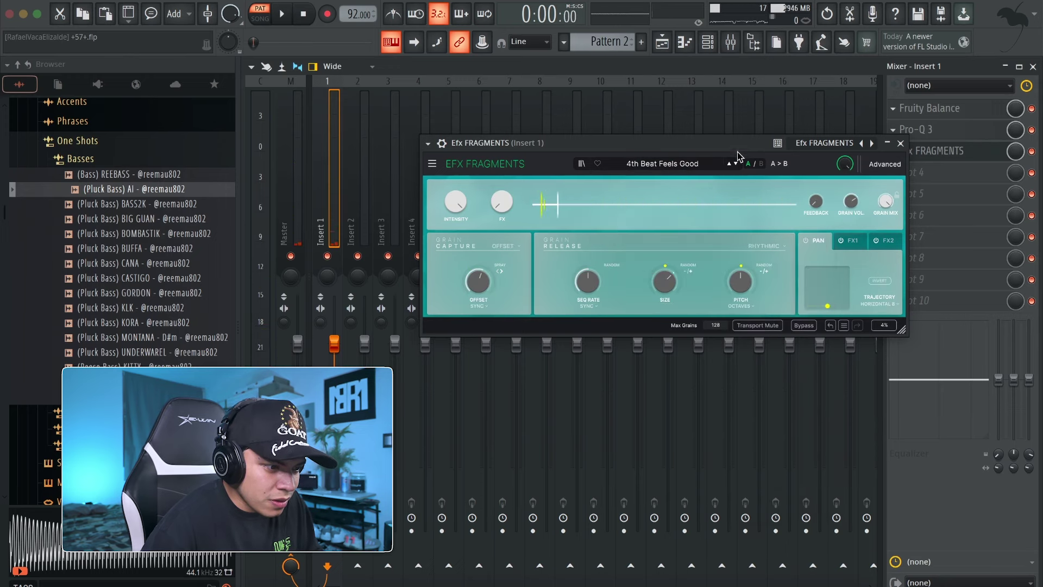
pyautogui.press('space')
pyautogui.moveTo(739, 145); pyautogui.dragTo(695, 148)
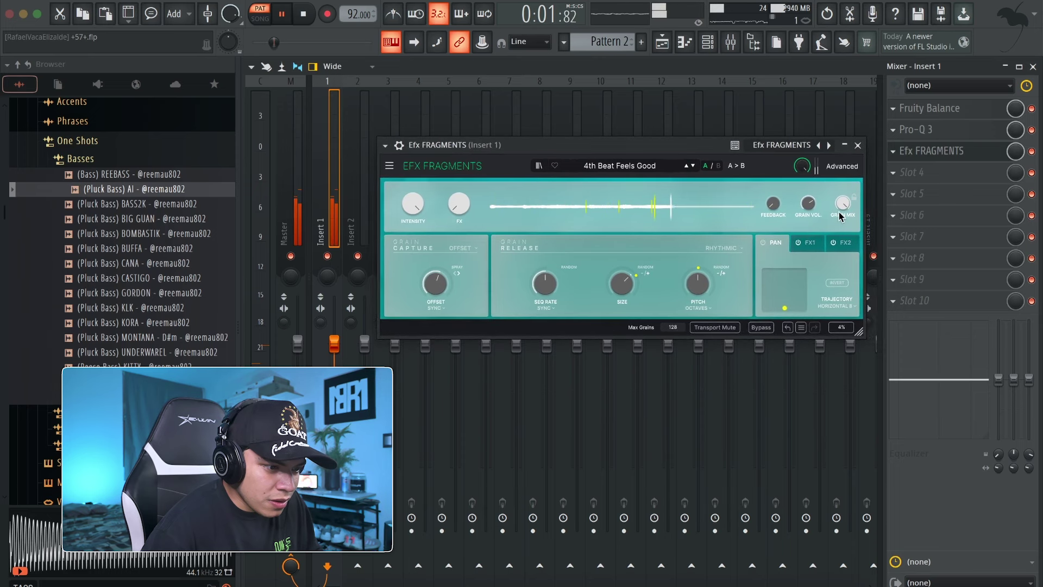
pyautogui.moveTo(842, 203); pyautogui.dragTo(843, 201)
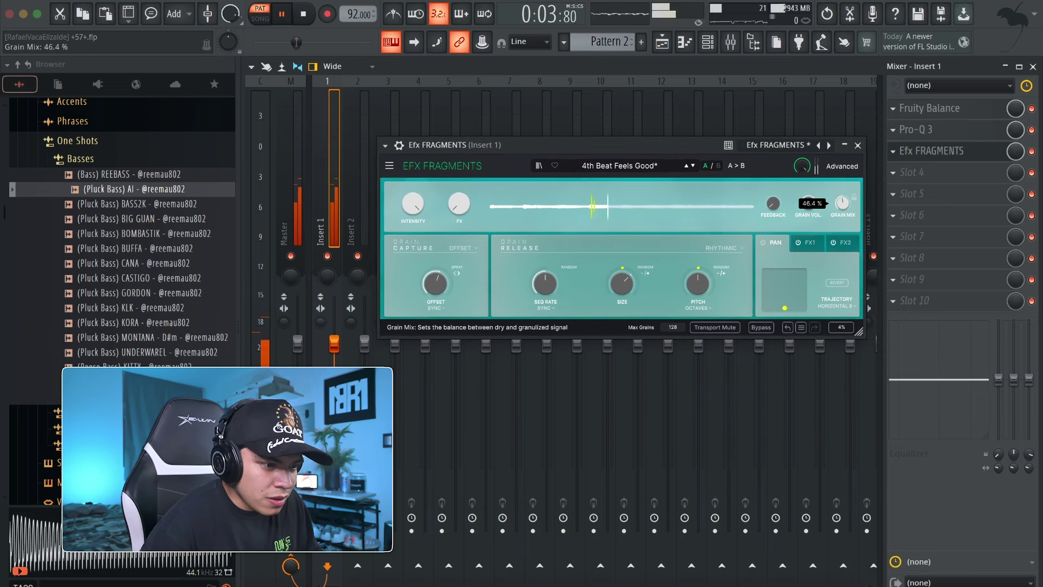
# Switch EFX Fragments to the Machine Gun preset while the pattern plays, and close the effect
pyautogui.click(689, 166)
pyautogui.click(690, 166)
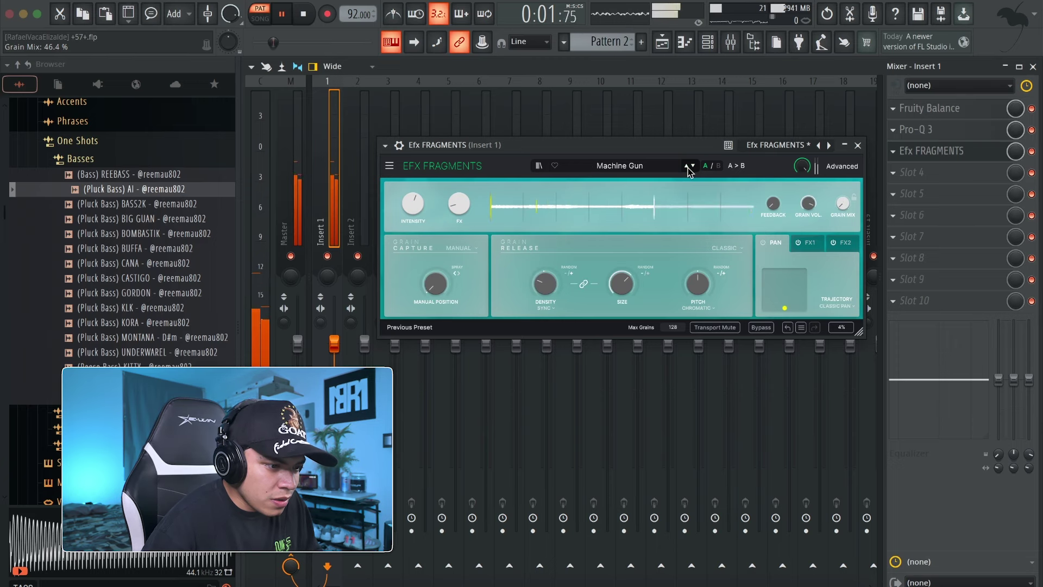
pyautogui.click(690, 166)
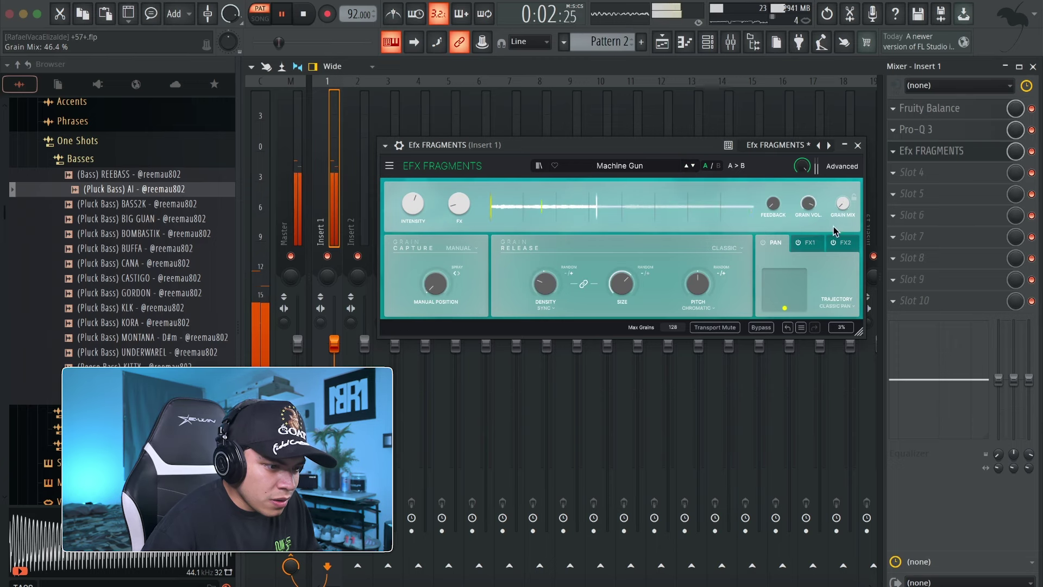
pyautogui.click(857, 145)
# Place Pattern 2 in the playlist on Track 16 at bar 53, with song playback starting there
pyautogui.press('F5')
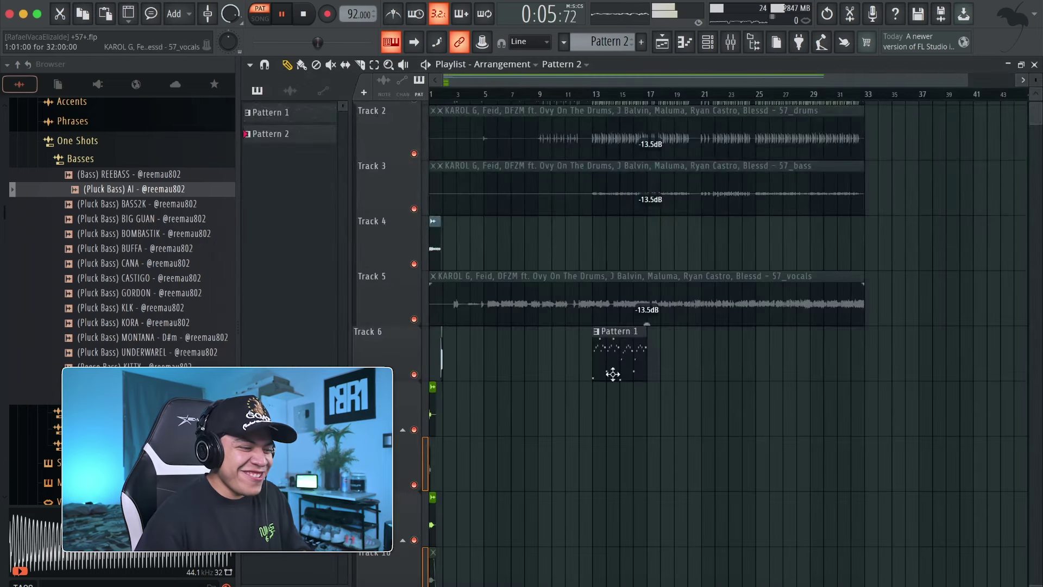
pyautogui.scroll(-9, 840, 308)
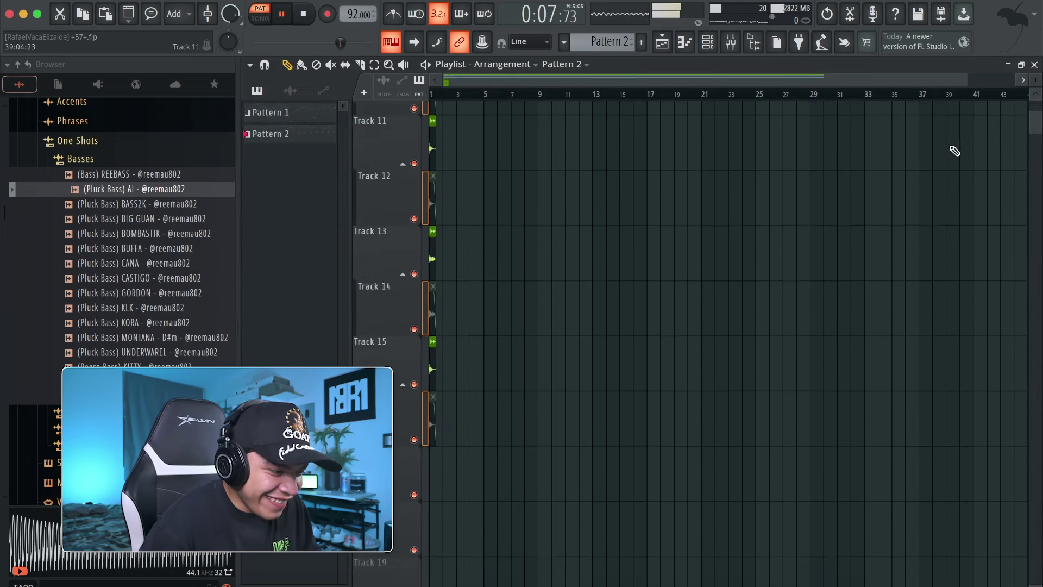
pyautogui.scroll(1, 722, 381)
pyautogui.hscroll(8, 623, 368)
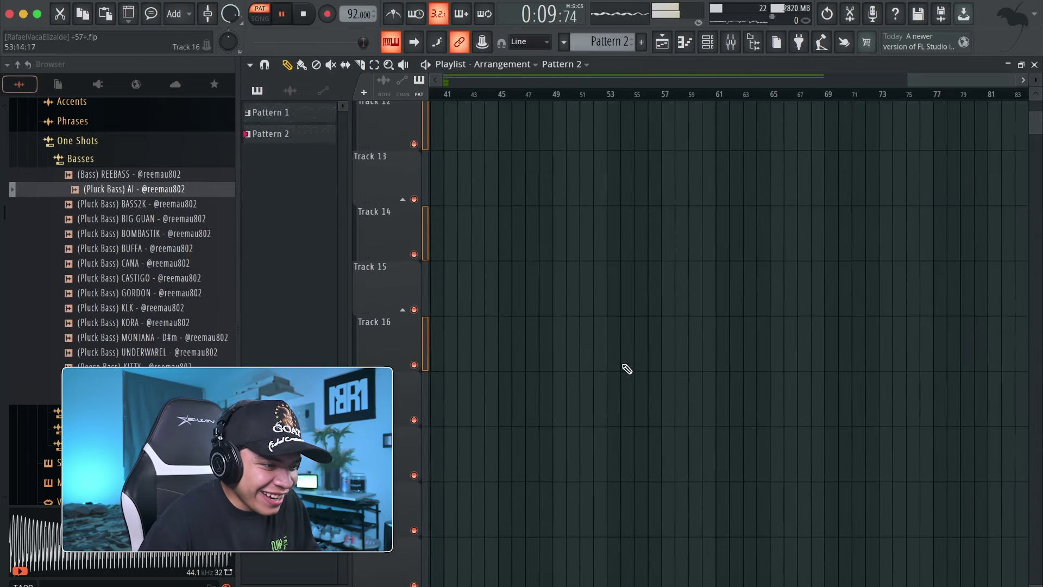
pyautogui.press('space')
pyautogui.click(607, 94)
pyautogui.click(609, 367)
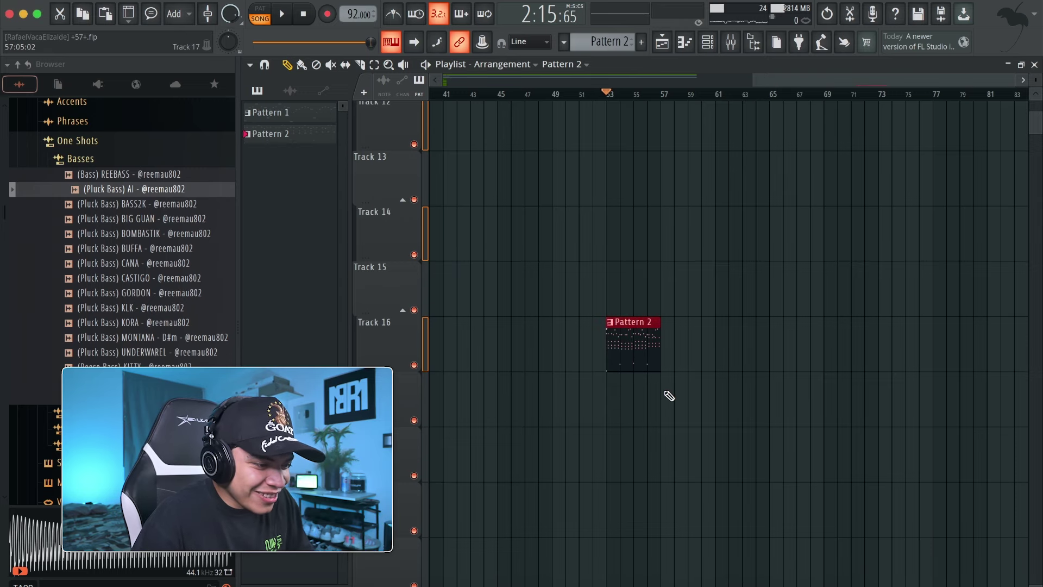
# Duplicate the Pattern 2 clip to get two copies side by side and move both one track down
pyautogui.hotkey('ctrl', 'b')
pyautogui.hotkey('ctrl', 'b')
pyautogui.rightClick(735, 333)
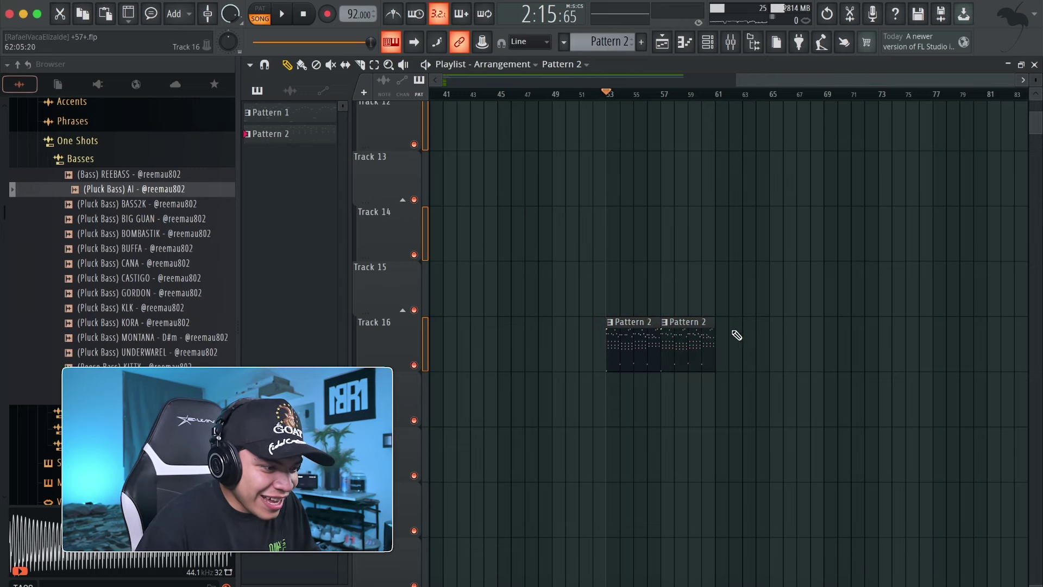
pyautogui.hotkey('ctrl', 'a')
pyautogui.hotkey('shift', 'Down')
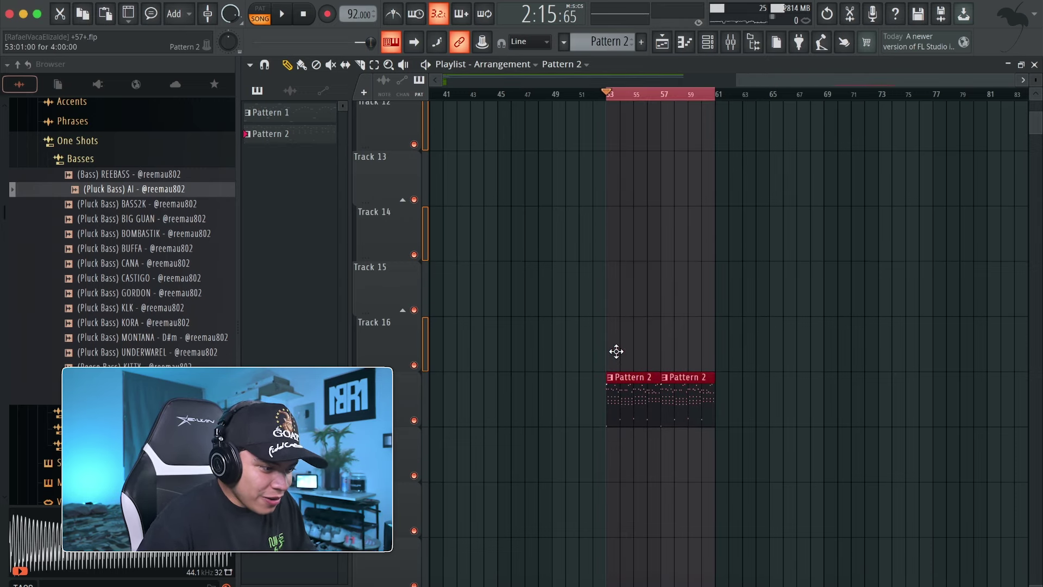
# Consolidate the two Pattern 2 clips on Track 17 into a 16-bit stereo WAV audio clip with the remainder cut
pyautogui.rightClick(403, 408)
pyautogui.click(520, 479)
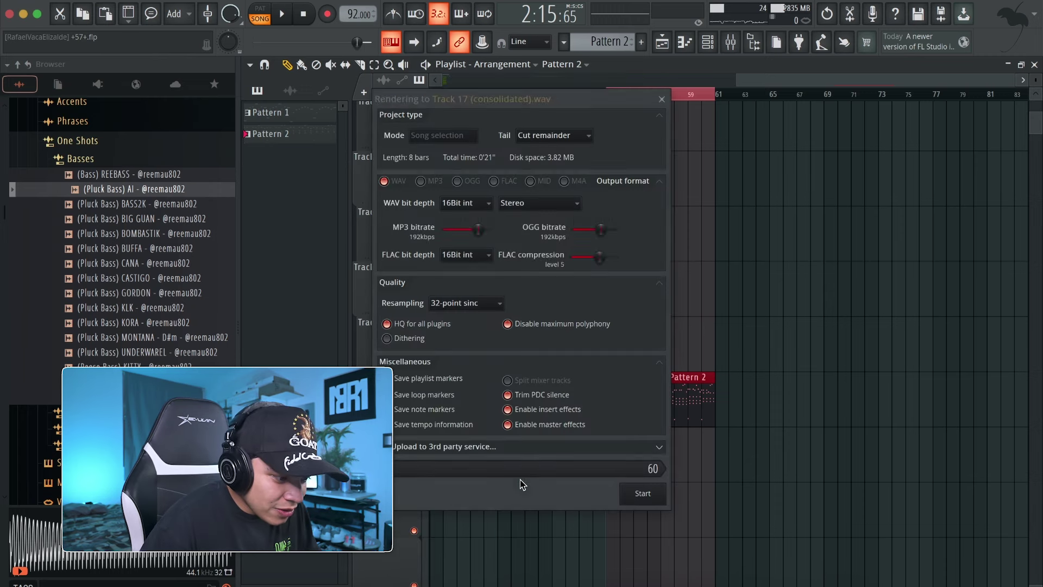
pyautogui.click(662, 496)
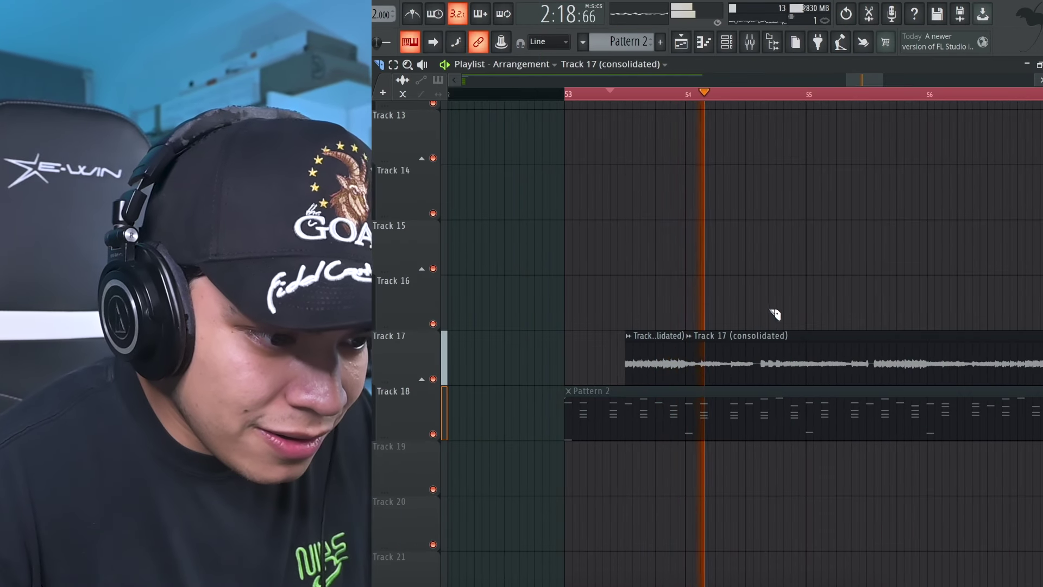
# Slice the consolidated clip on Track 17 and delete sections, keeping only the second halves of bars 53, 55 and 56
pyautogui.click(748, 362)
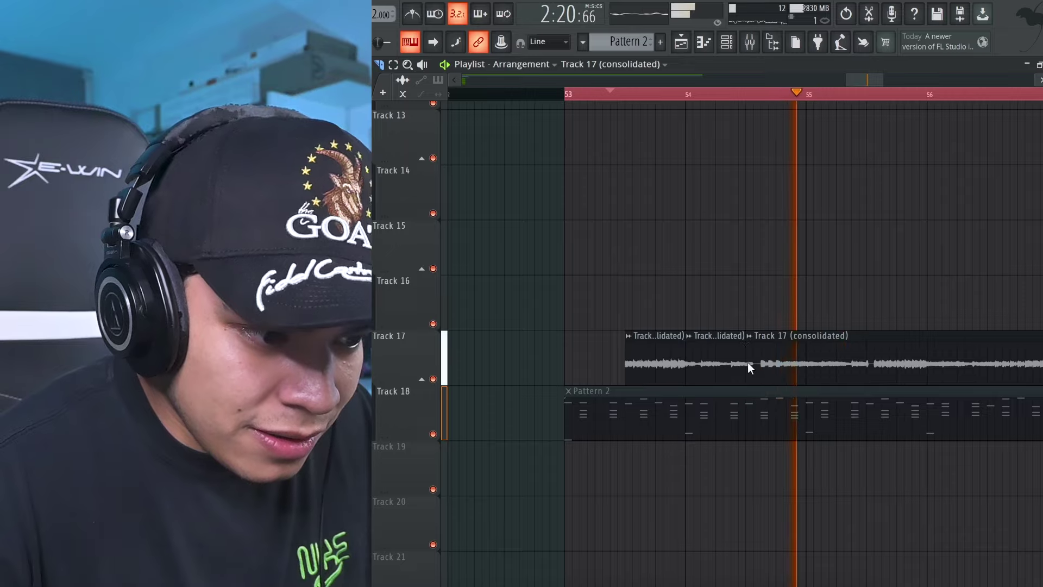
pyautogui.rightClick(717, 362)
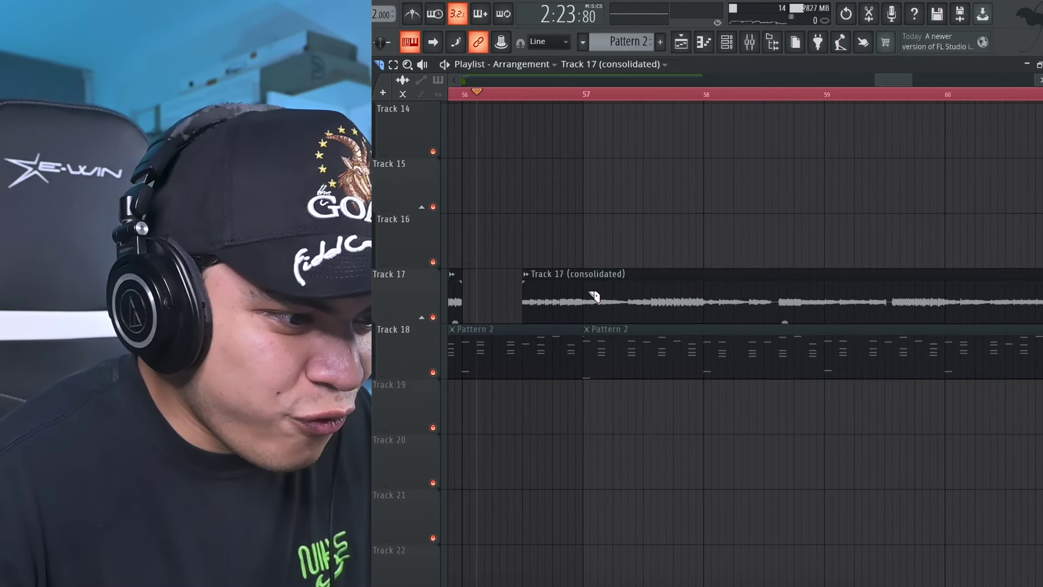
pyautogui.click(592, 296)
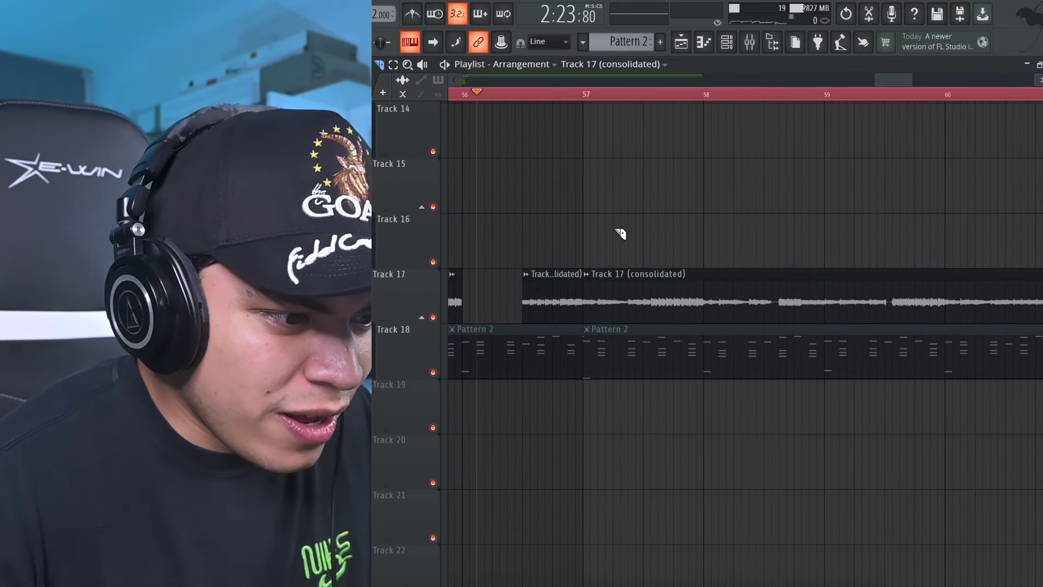
pyautogui.rightClick(621, 233)
pyautogui.click(645, 239)
pyautogui.hscroll(-4, 724, 408)
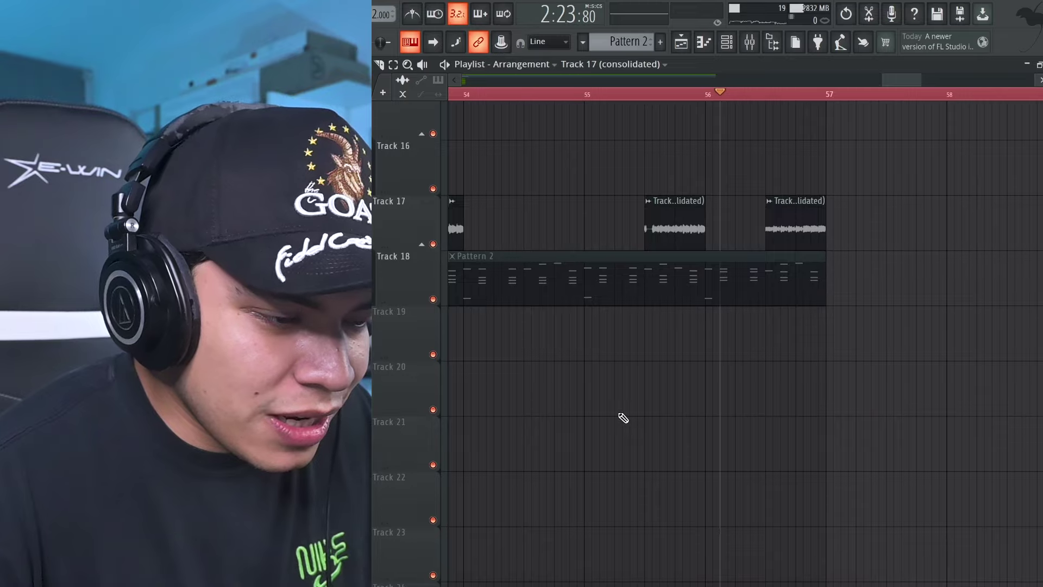
# Add Gross Beat after Pro-Q 3 on the consolidated track's mixer insert, apply the Saw Gate 2 volume pattern and close it
pyautogui.scroll(-3, 646, 411)
pyautogui.scroll(-2, 581, 98)
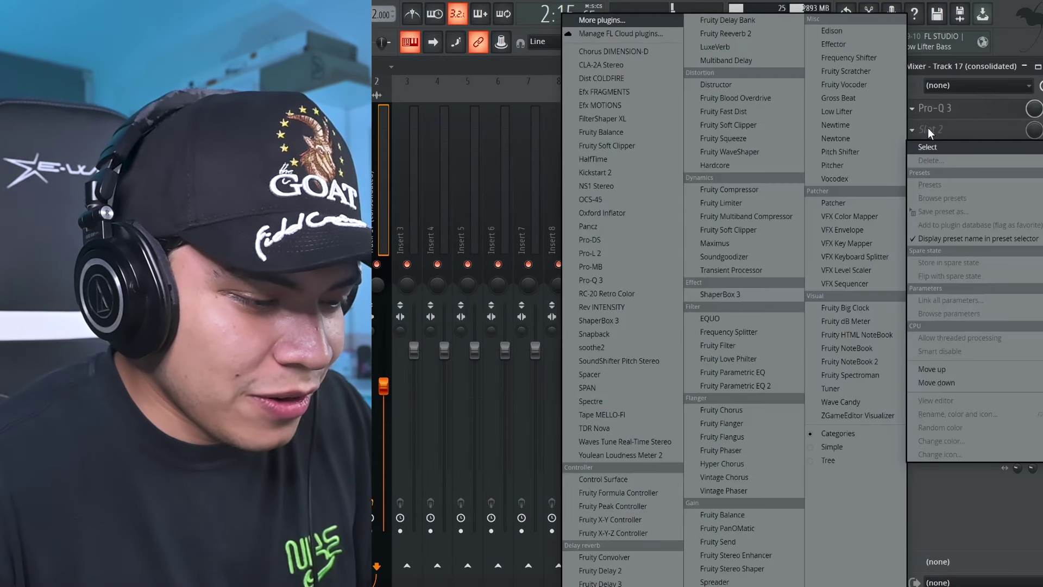
pyautogui.click(927, 128)
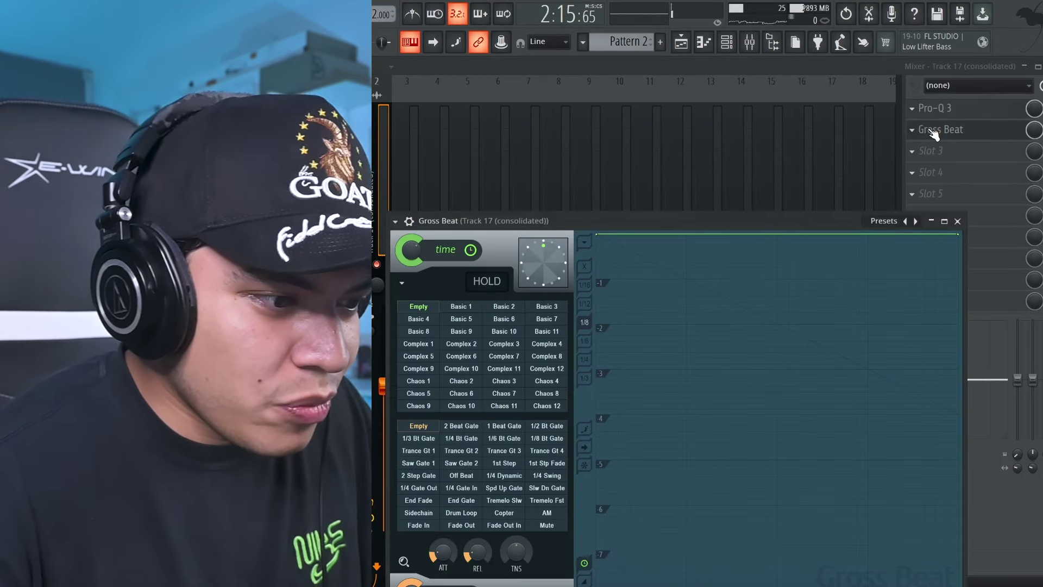
pyautogui.click(462, 462)
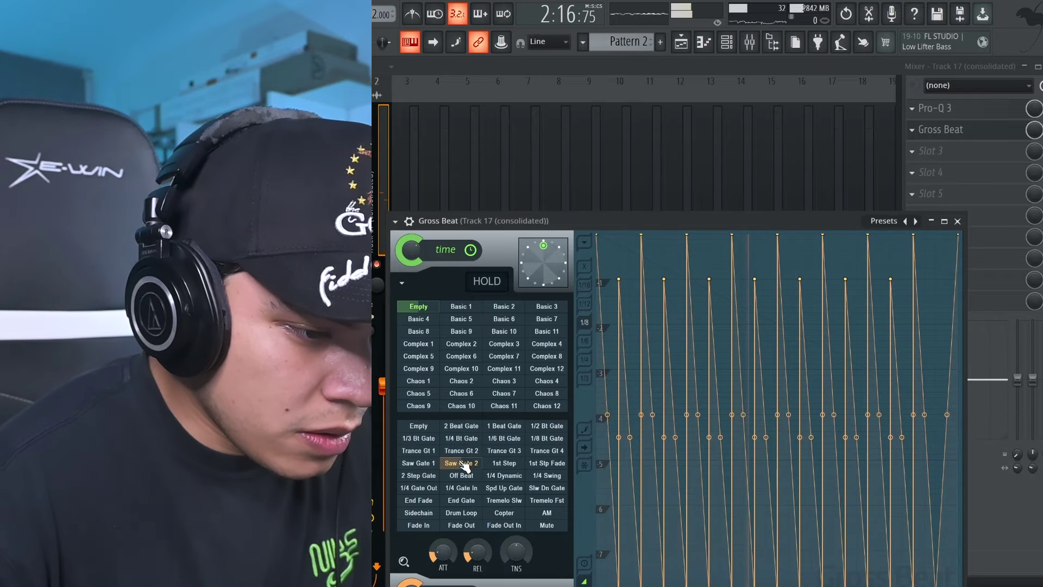
pyautogui.click(957, 221)
# Set the consolidated clip's time stretching mode to Stretch, raise its stretch pitch, enable Remove DC offset and close its settings
pyautogui.click(704, 41)
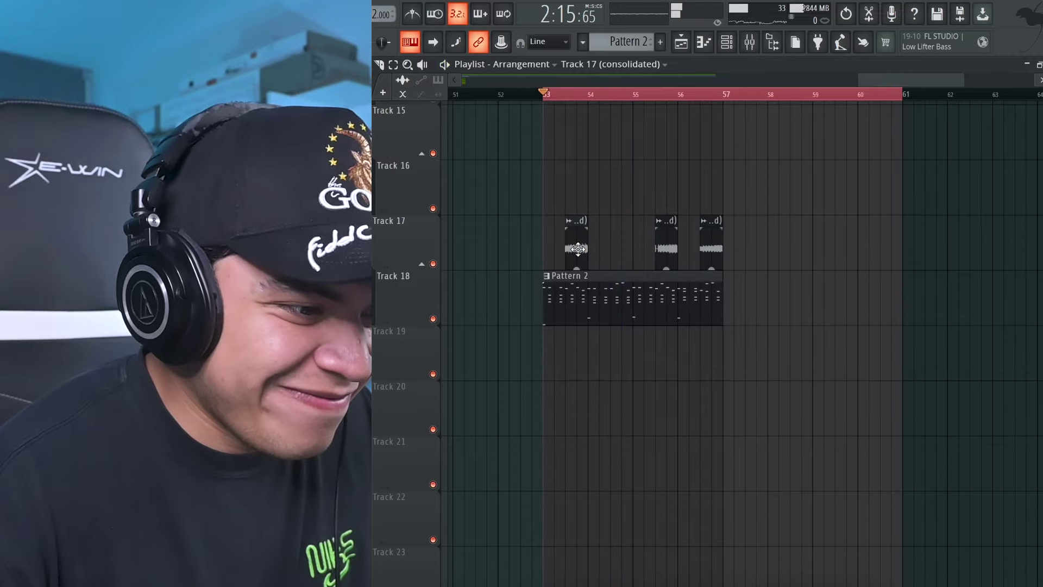
pyautogui.doubleClick(611, 242)
pyautogui.click(659, 216)
pyautogui.click(646, 245)
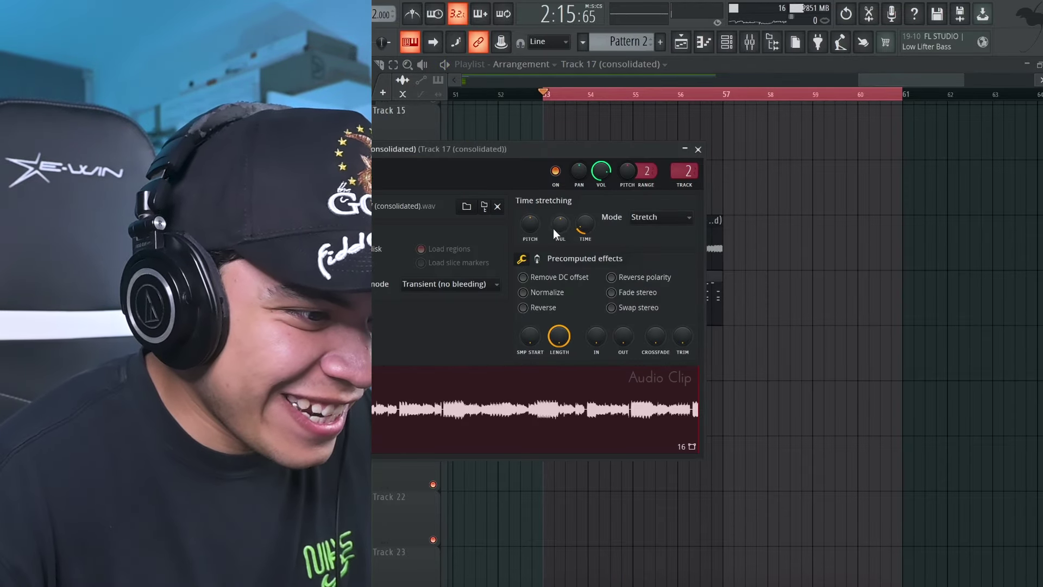
pyautogui.click(534, 279)
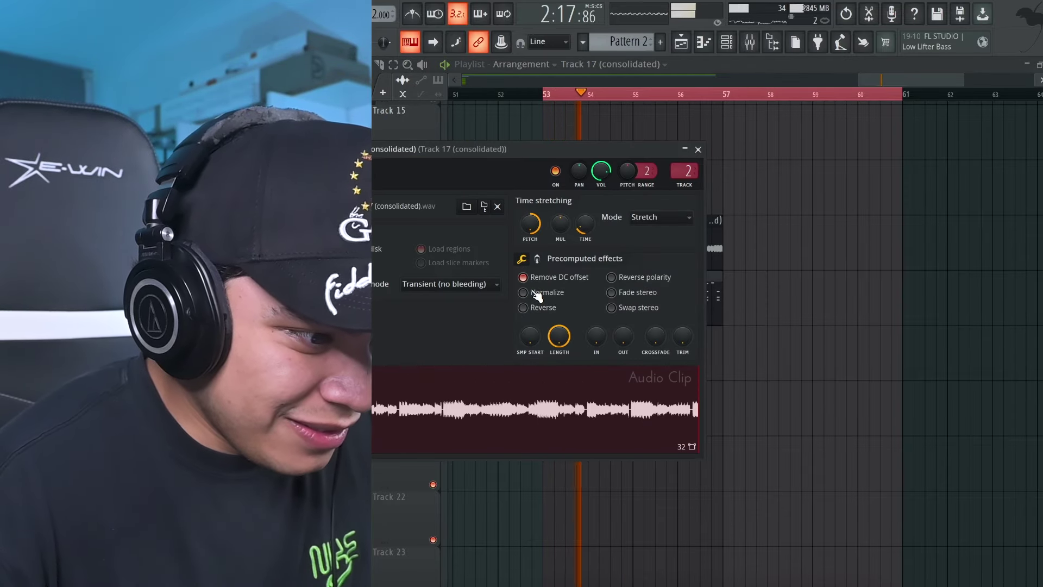
pyautogui.click(698, 148)
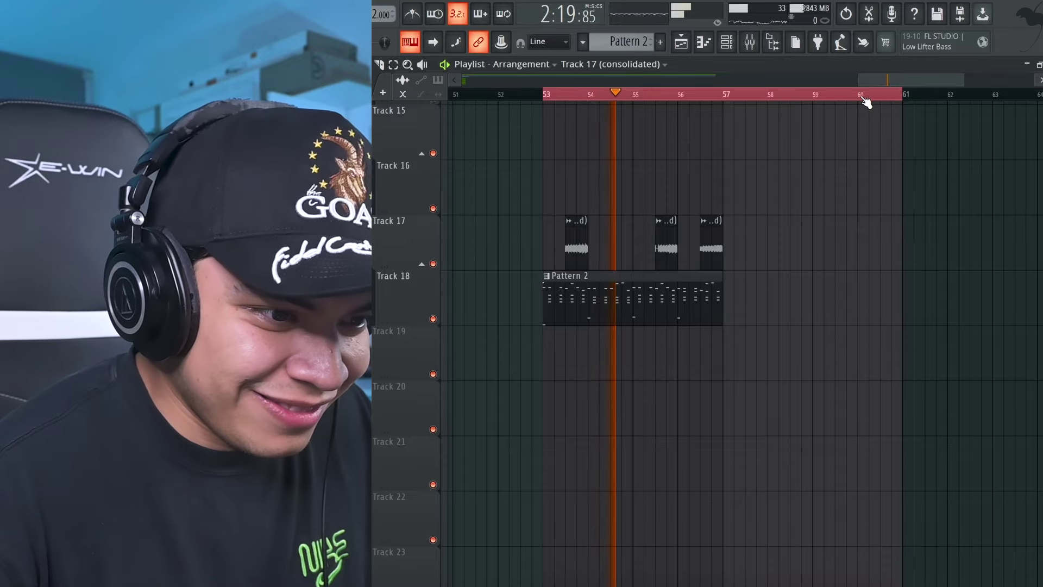
# Shorten the playlist's loop selection to bars 53 through 56 and bring up the consolidated track's mixer effects
pyautogui.moveTo(865, 102); pyautogui.dragTo(725, 102)
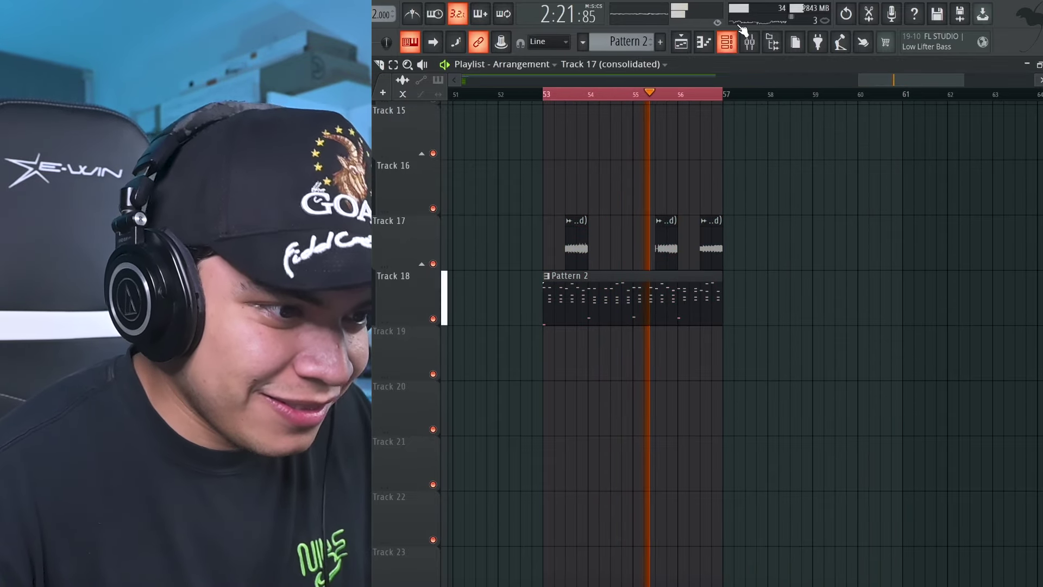
pyautogui.press('F9')
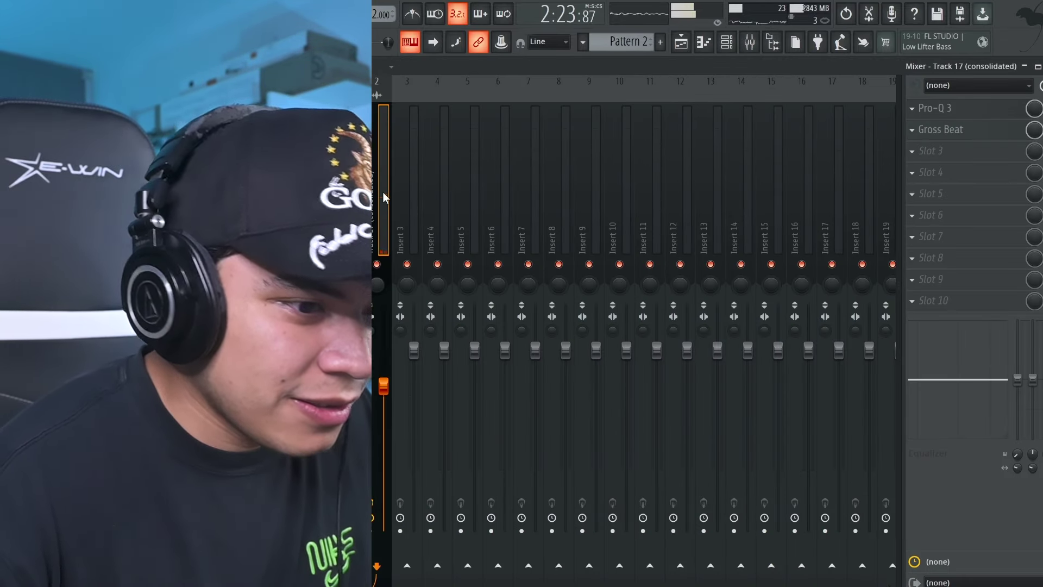
pyautogui.click(970, 160)
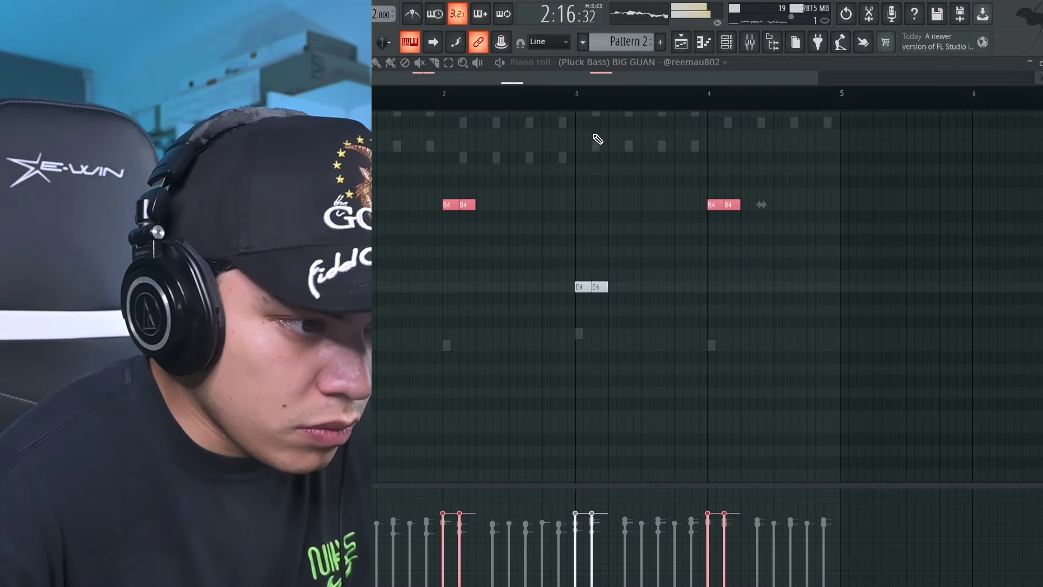
# Play the song and compare the BIG GUAN pluck bass notes with the other channels in the channel rack
pyautogui.press('F6')
pyautogui.press('space')
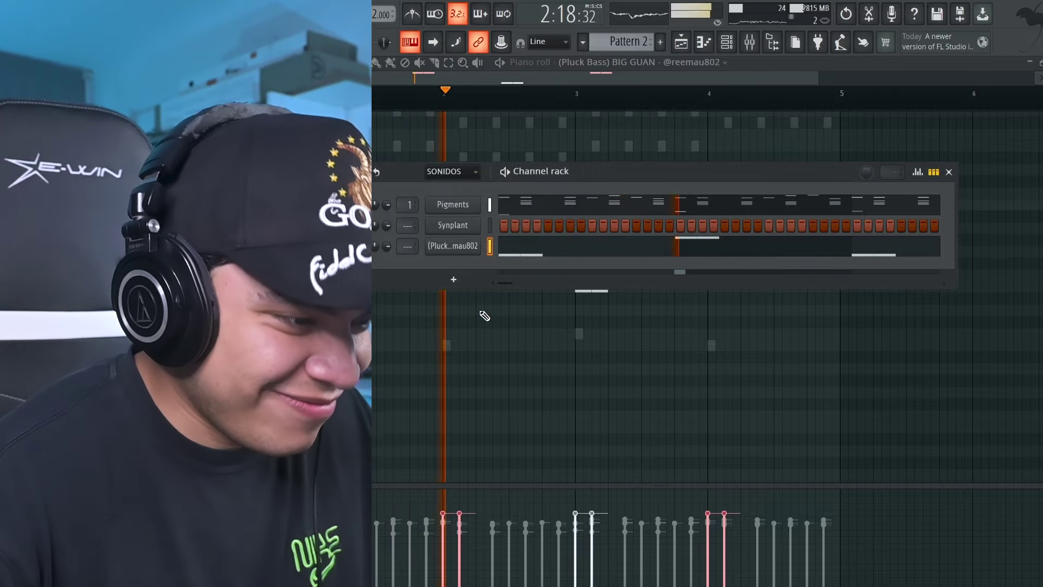
pyautogui.scroll(3, 528, 357)
pyautogui.press('F6')
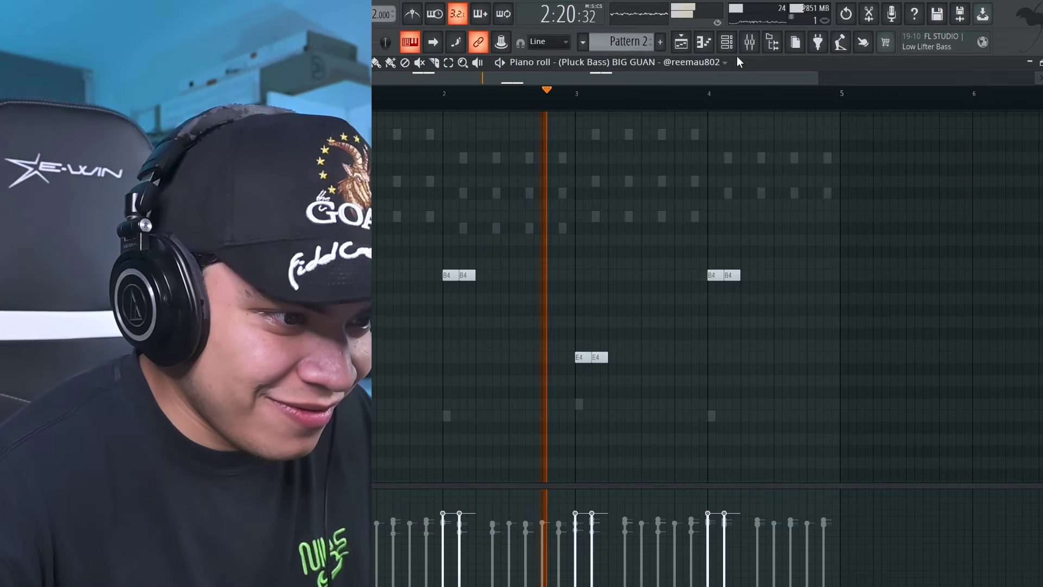
pyautogui.click(728, 42)
# Step through the mixer tracks from Master to Insert 3 while the song plays, and return to the playlist
pyautogui.press('F9')
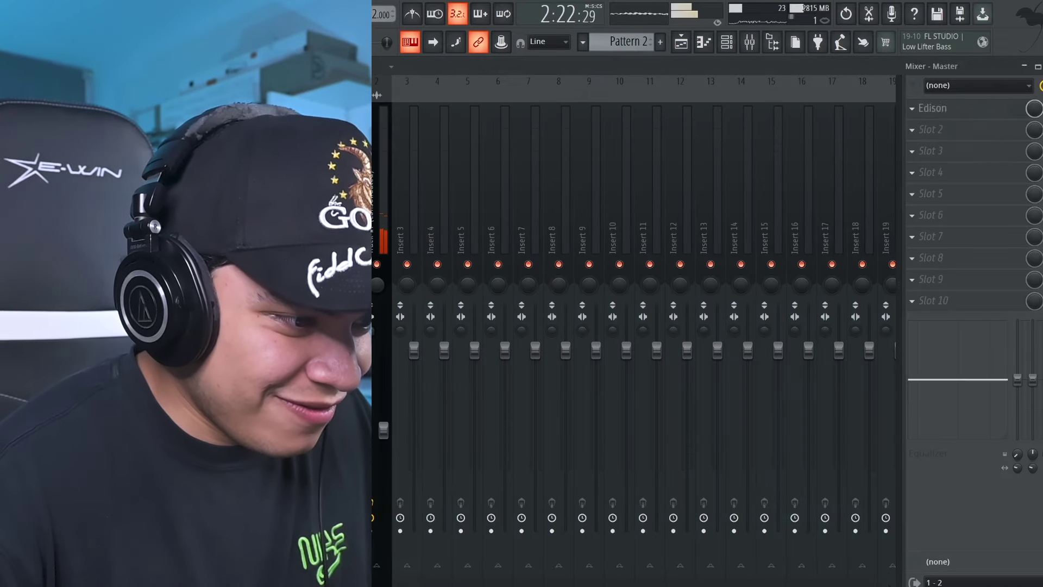
pyautogui.press('Left')
pyautogui.press('Left')
pyautogui.press('Left')
pyautogui.press('Right')
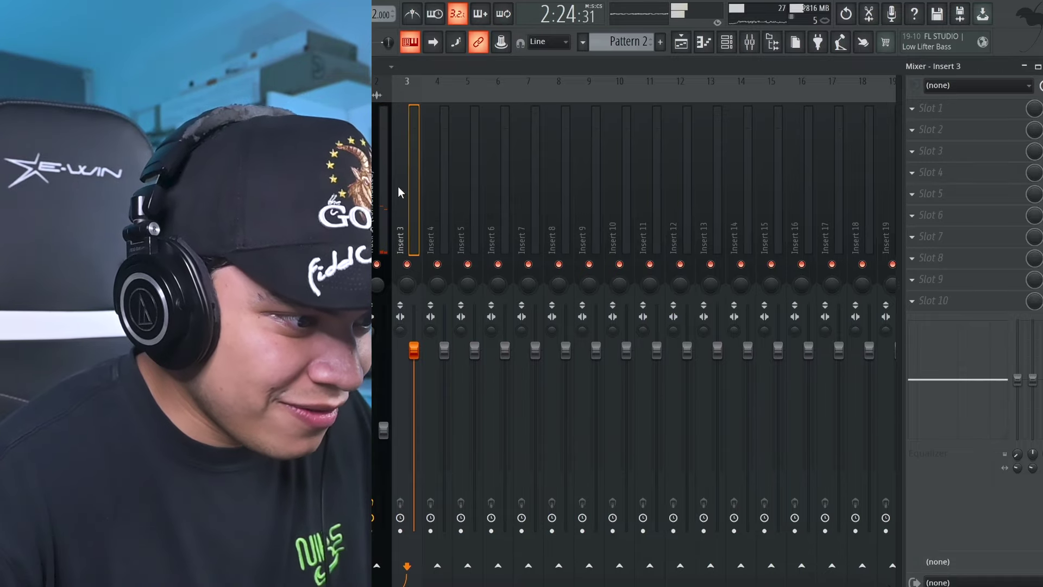
pyautogui.click(389, 150)
pyautogui.click(681, 44)
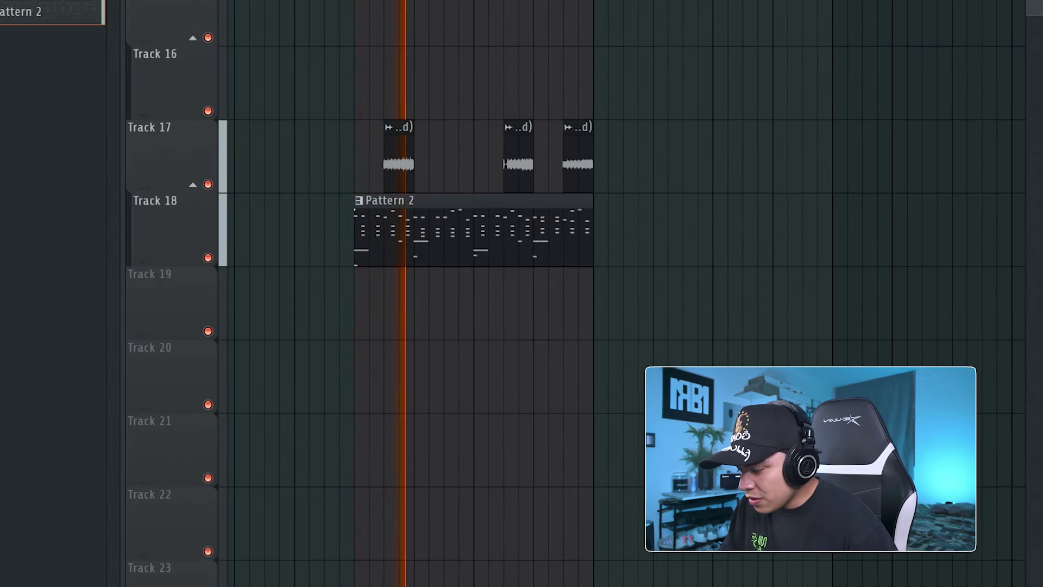
# Place the BEELAY phrase on Track 19 at bar 53, split off its first beat and move that slice to Track 20 one beat later
pyautogui.moveTo(396, 326); pyautogui.dragTo(380, 326)
pyautogui.scroll(4, 511, 318)
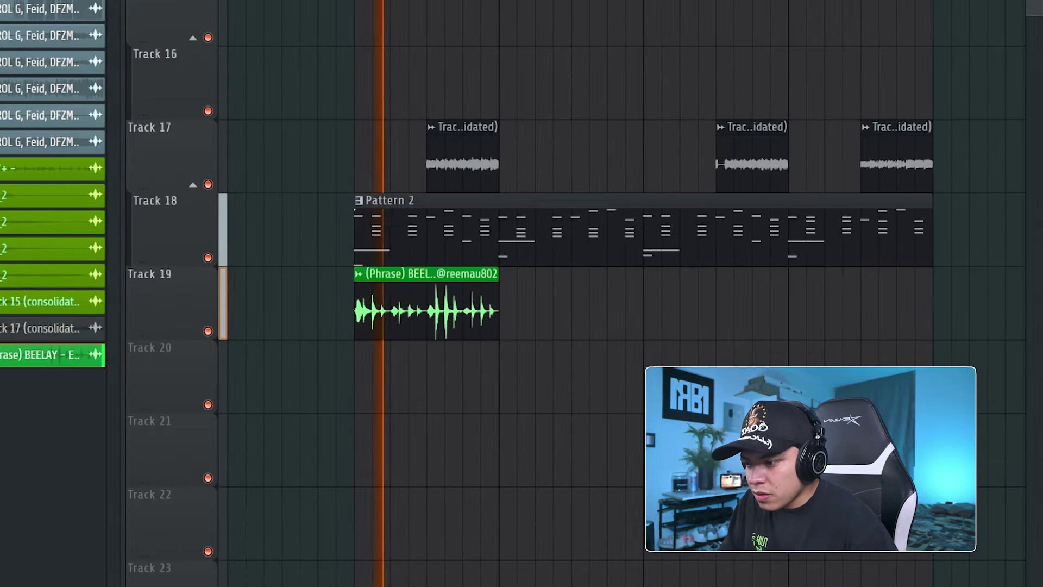
pyautogui.moveTo(461, 311); pyautogui.dragTo(400, 302)
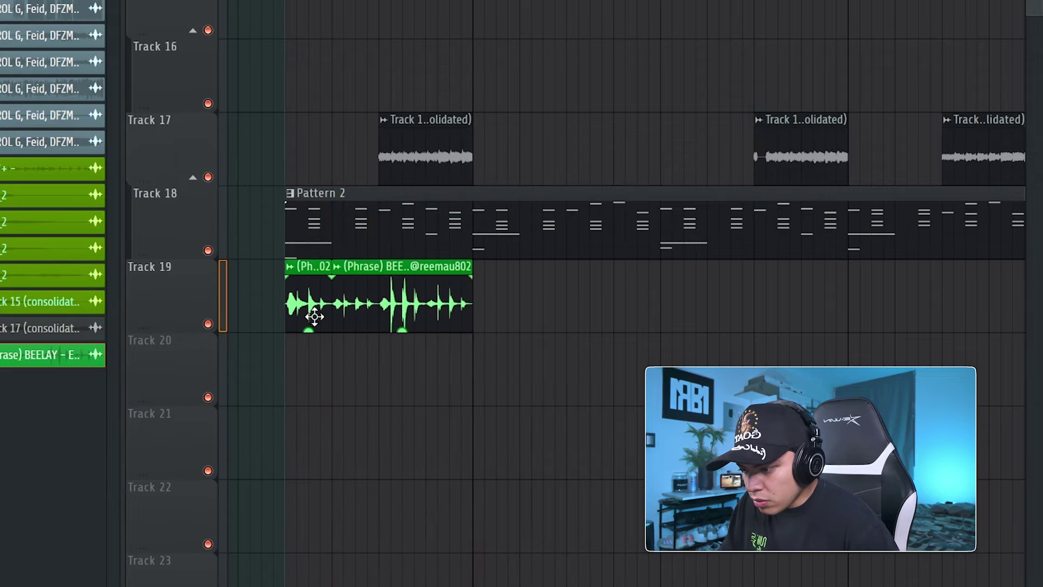
pyautogui.moveTo(314, 297); pyautogui.dragTo(374, 405)
# Slice the remaining BEELAY phrase on Track 19 at the middle of bar 53 and return to the drawing tool
pyautogui.rightClick(400, 309)
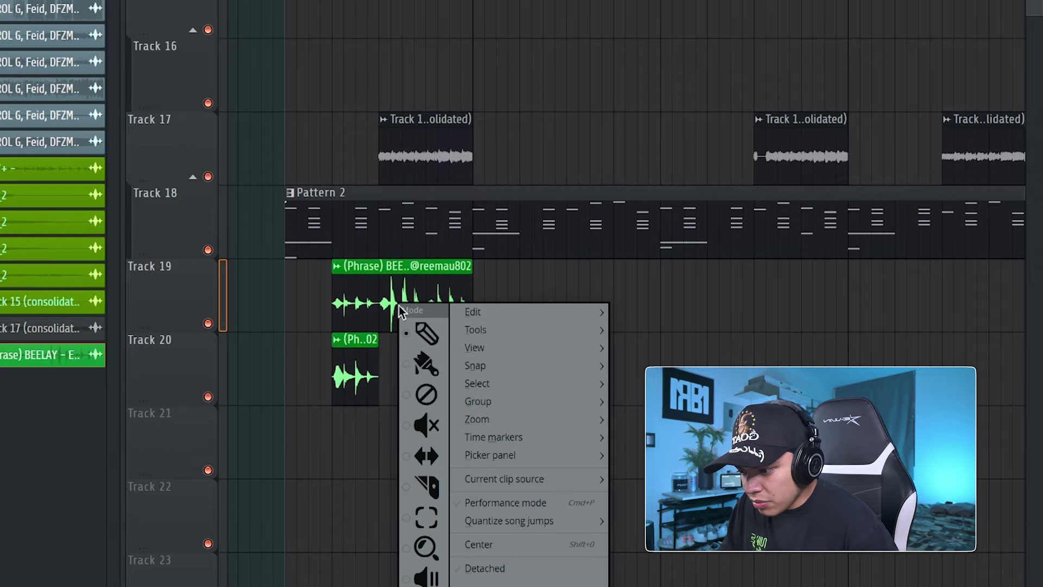
pyautogui.click(429, 485)
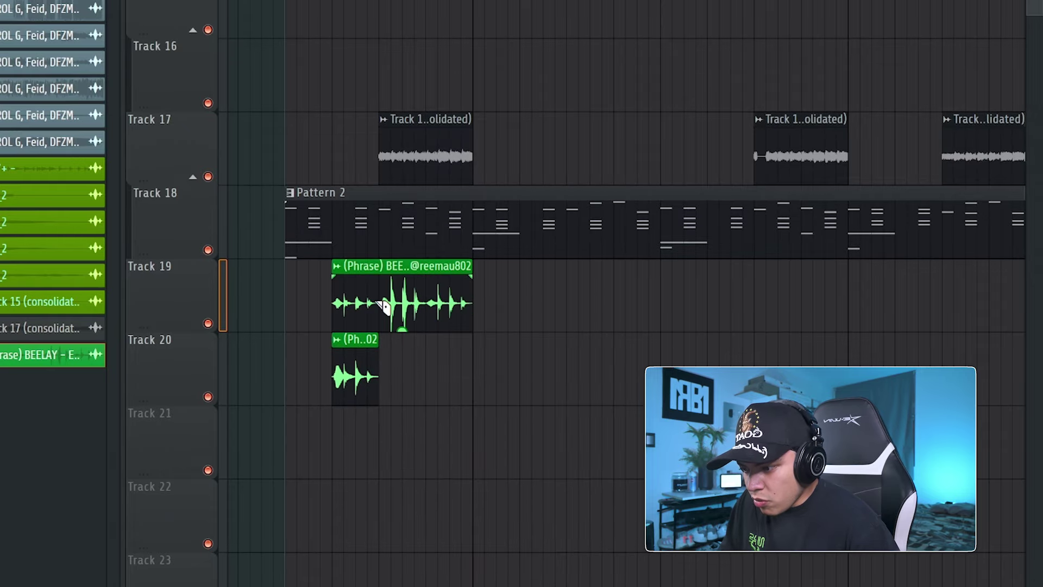
pyautogui.rightClick(462, 365)
pyautogui.click(486, 358)
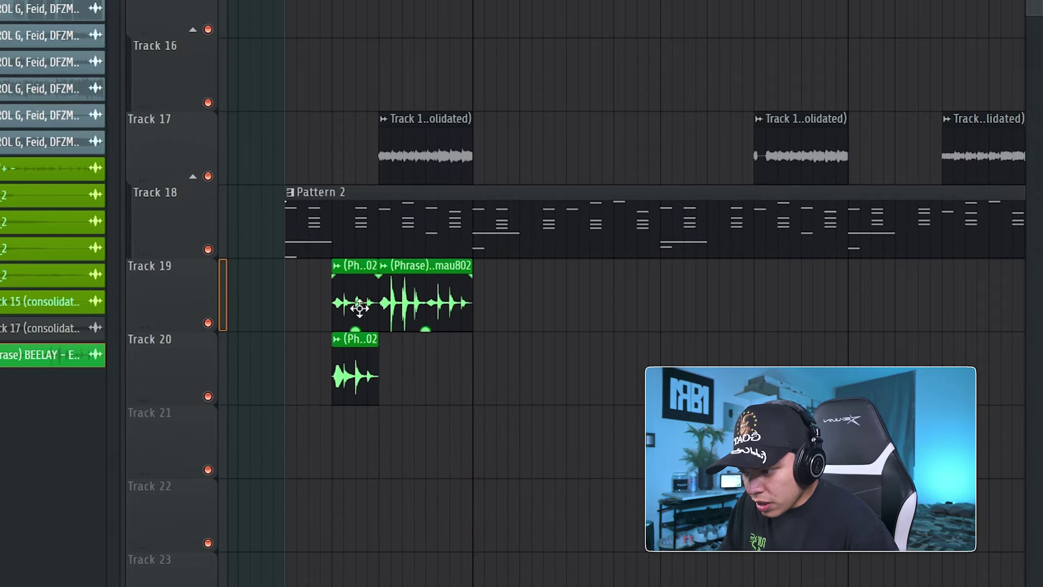
# Try moving the one-beat BEELAY slice on Track 19 to the start of bar 53 and play the rearranged phrase
pyautogui.moveTo(361, 302); pyautogui.dragTo(309, 302)
pyautogui.press('space')
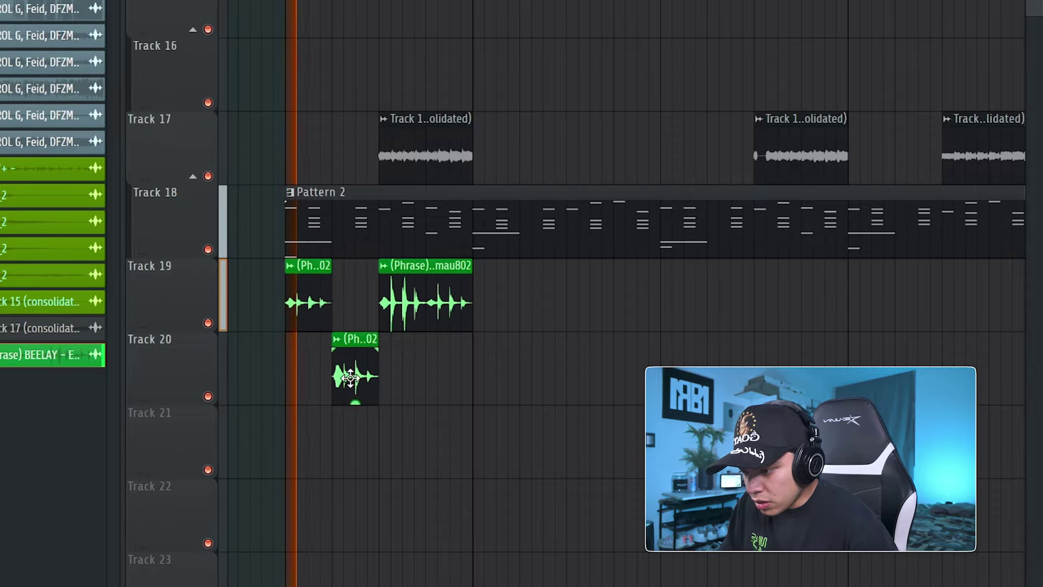
pyautogui.moveTo(413, 387); pyautogui.dragTo(589, 387)
pyautogui.press('space')
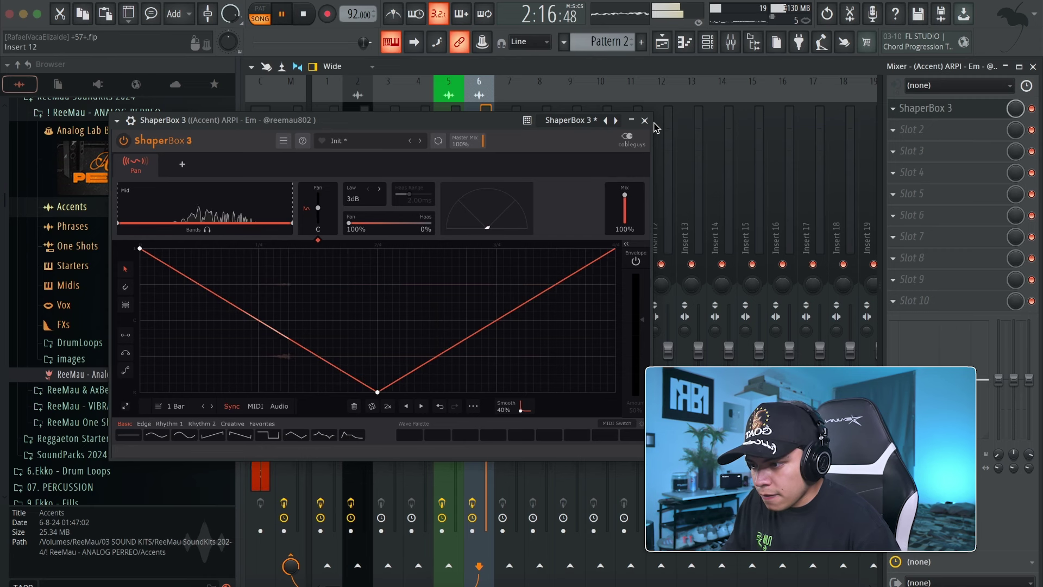
# Close ShaperBox 3 on the ARPI accent's insert, return to the playlist and open the ANALOG PERREO kit's DrumLoops folder
pyautogui.click(645, 120)
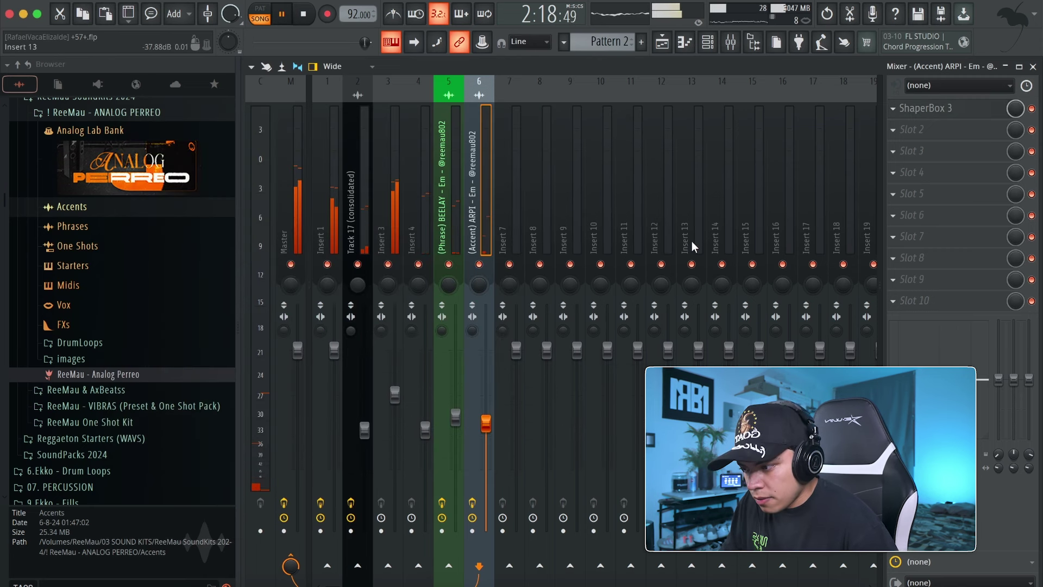
pyautogui.click(672, 46)
pyautogui.click(101, 343)
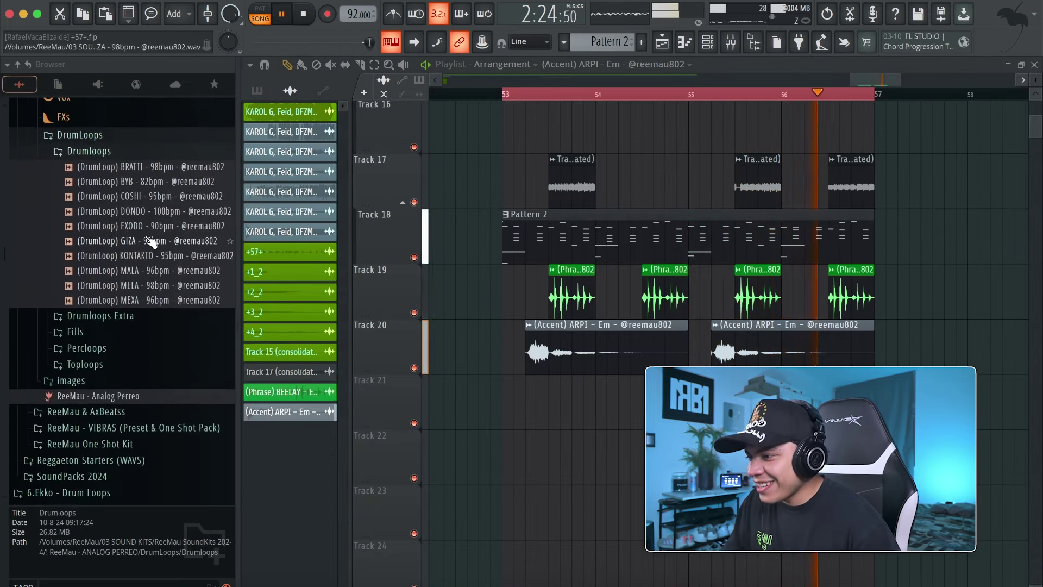
# Audition the EXODO, DONDO, GIZA, KONTAKTO and MALA drum loops over the playing song and return to the playlist
pyautogui.click(153, 231)
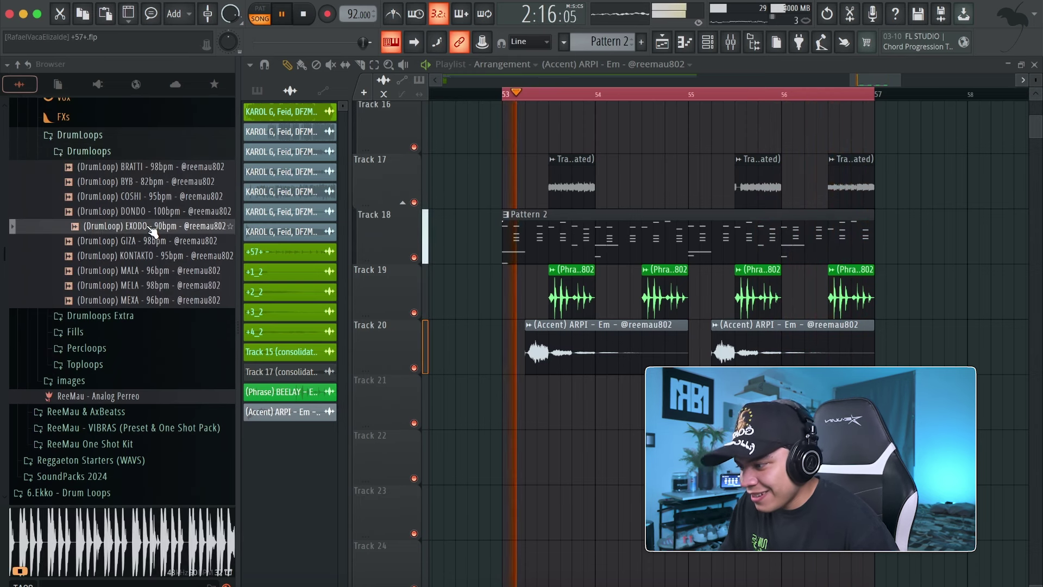
pyautogui.click(156, 211)
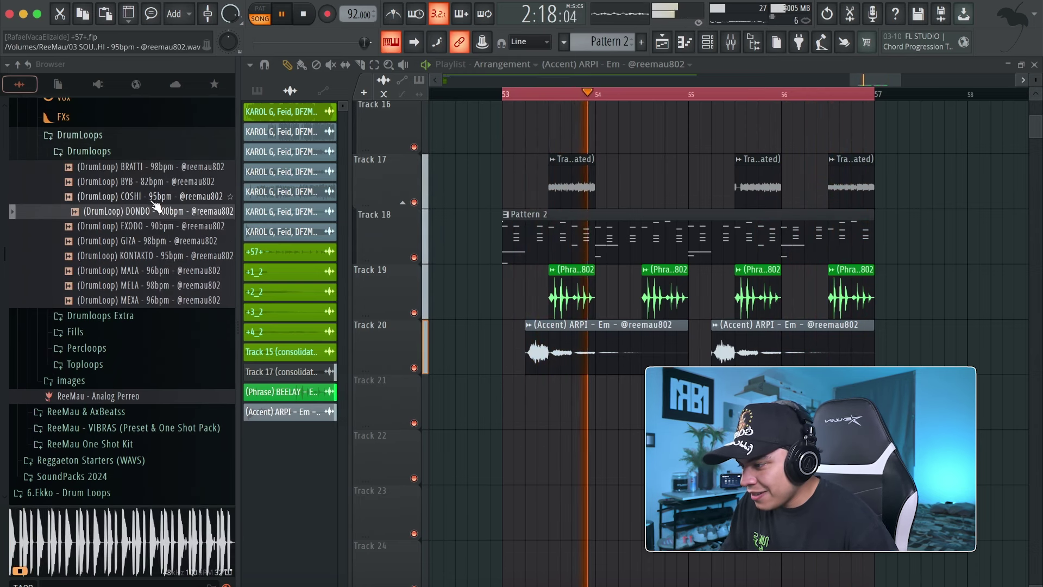
pyautogui.click(178, 246)
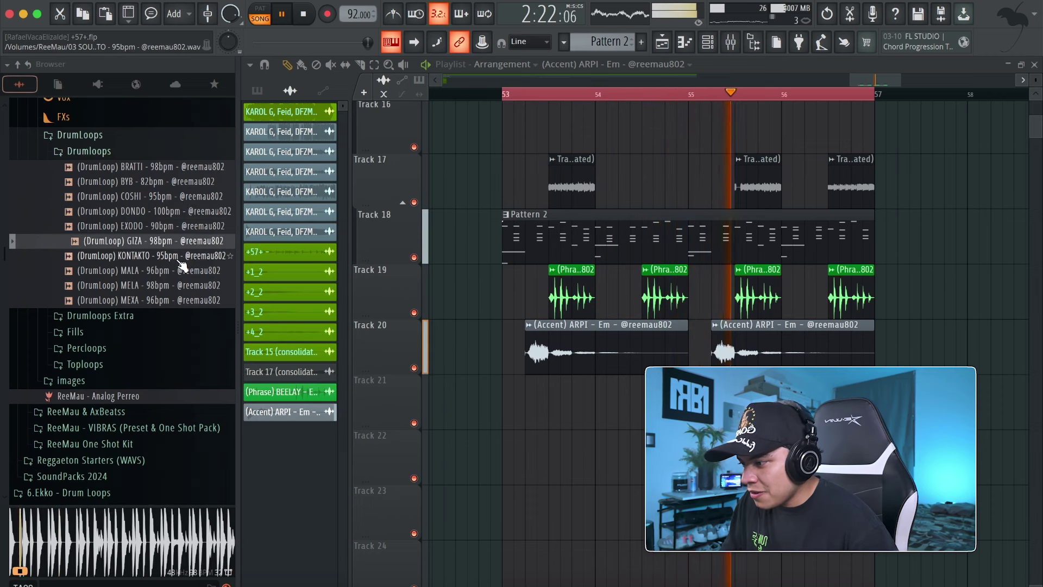
pyautogui.click(178, 258)
pyautogui.click(171, 272)
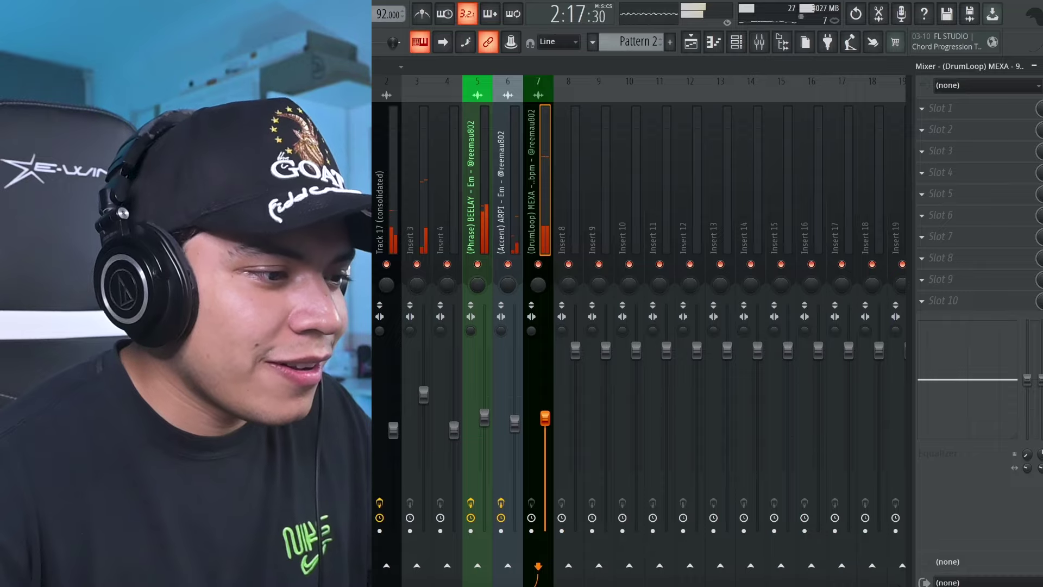
pyautogui.click(690, 43)
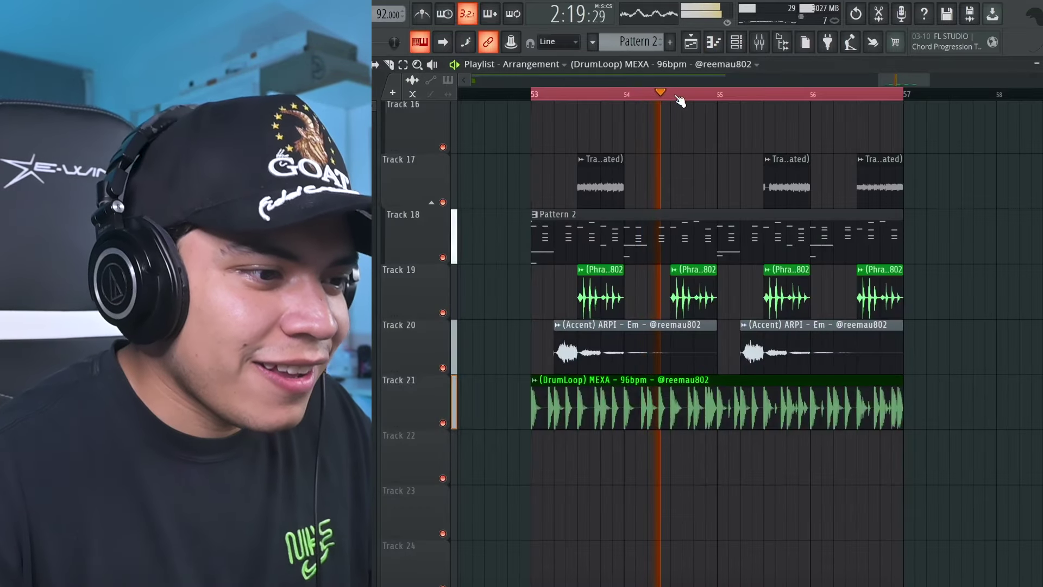
# Move the new beat's clips from bars 53–57 to start at bar 21, on Tracks 6 to 10 beneath the 57_vocals clip
pyautogui.scroll(3, 680, 97)
pyautogui.scroll(2, 801, 299)
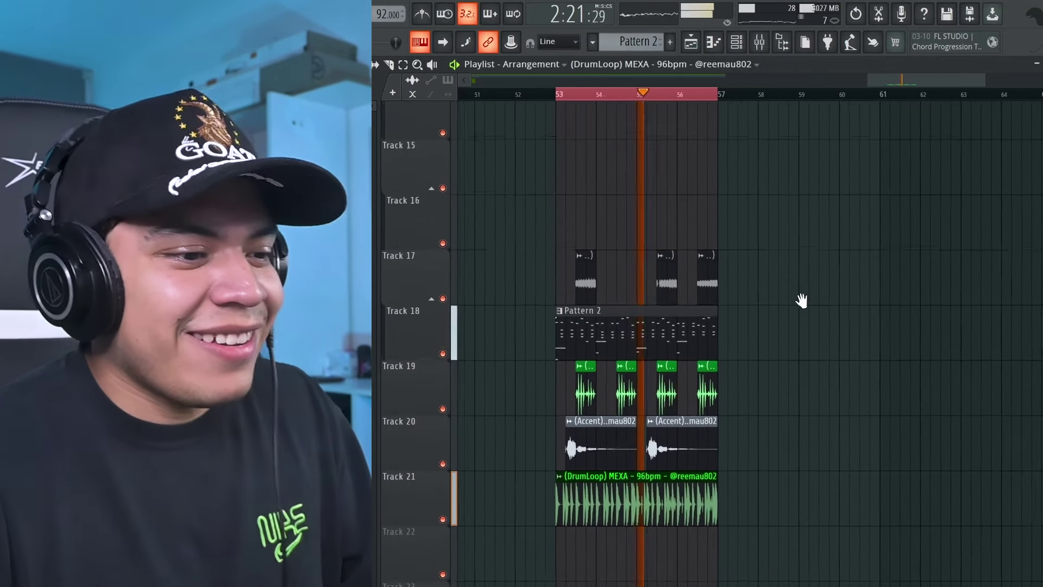
pyautogui.scroll(-4, 663, 108)
pyautogui.scroll(-2, 629, 140)
pyautogui.hscroll(3, 629, 140)
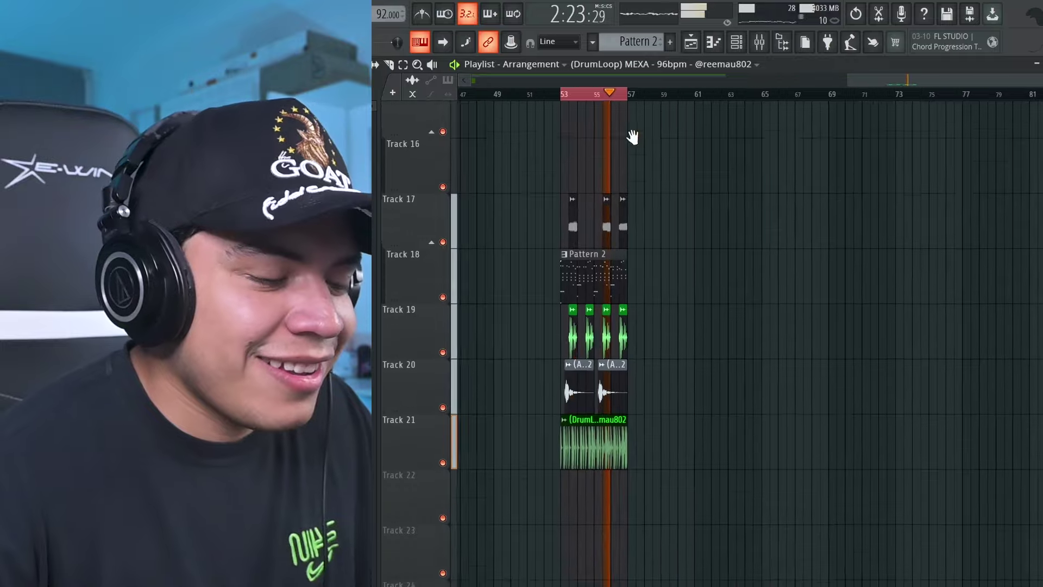
pyautogui.scroll(15, 683, 174)
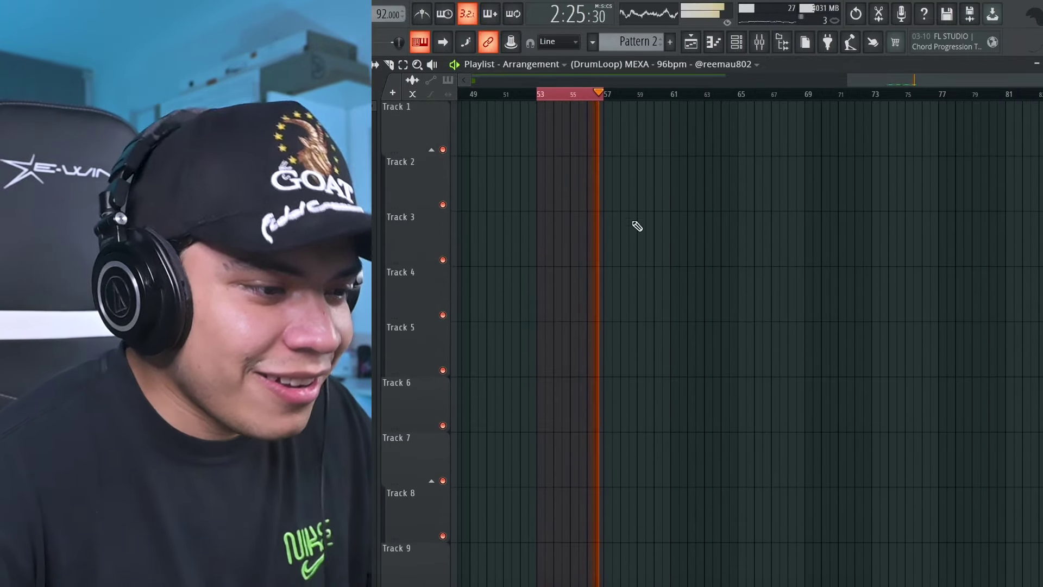
pyautogui.scroll(-3, 637, 226)
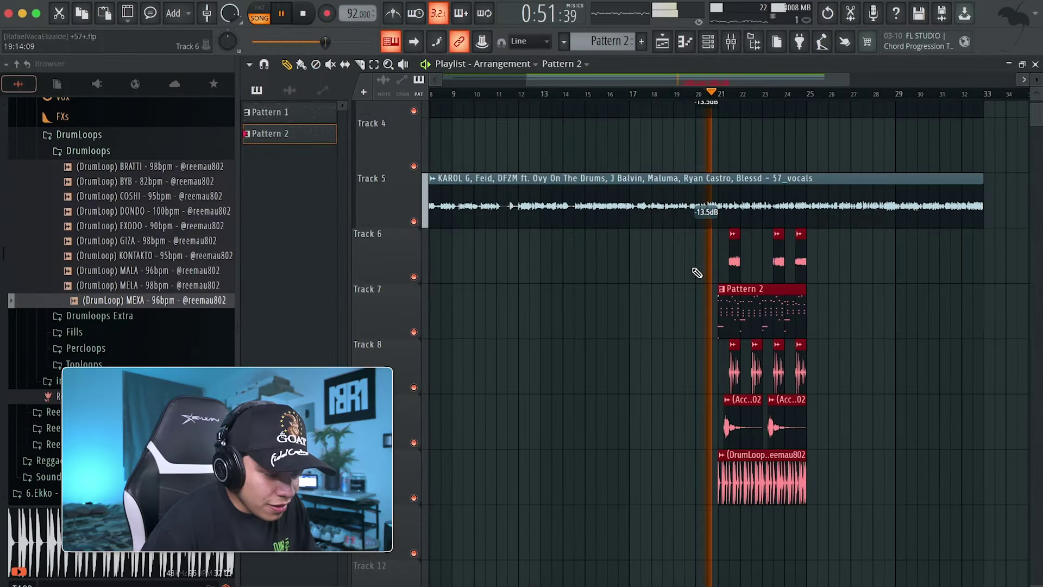
# Slice the 57_vocals clip on Track 5 at bar 20, delete the earlier part and set the vocals' pitch to -1200 cents
pyautogui.hscroll(3, 708, 284)
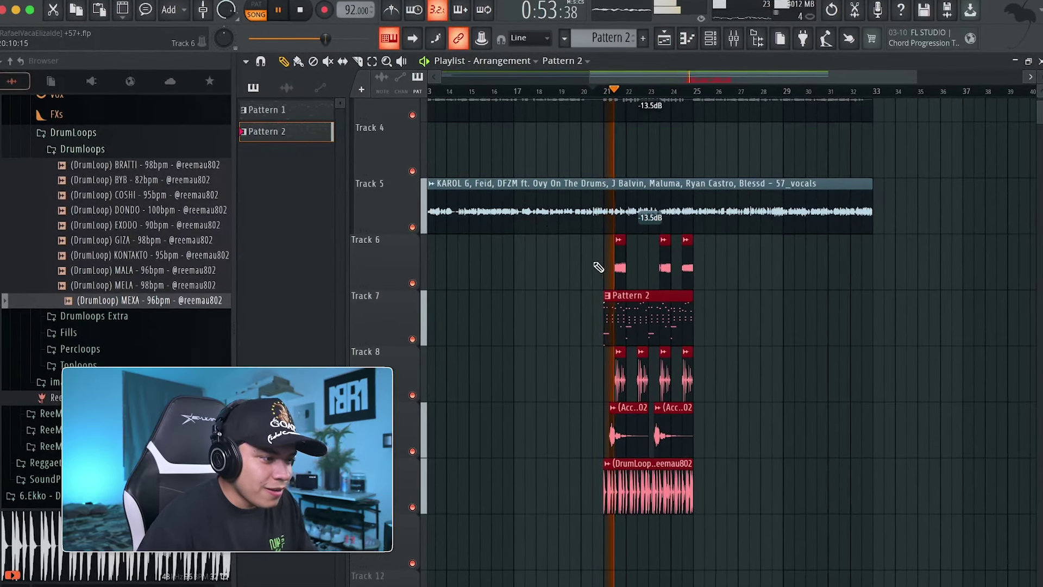
pyautogui.click(591, 228)
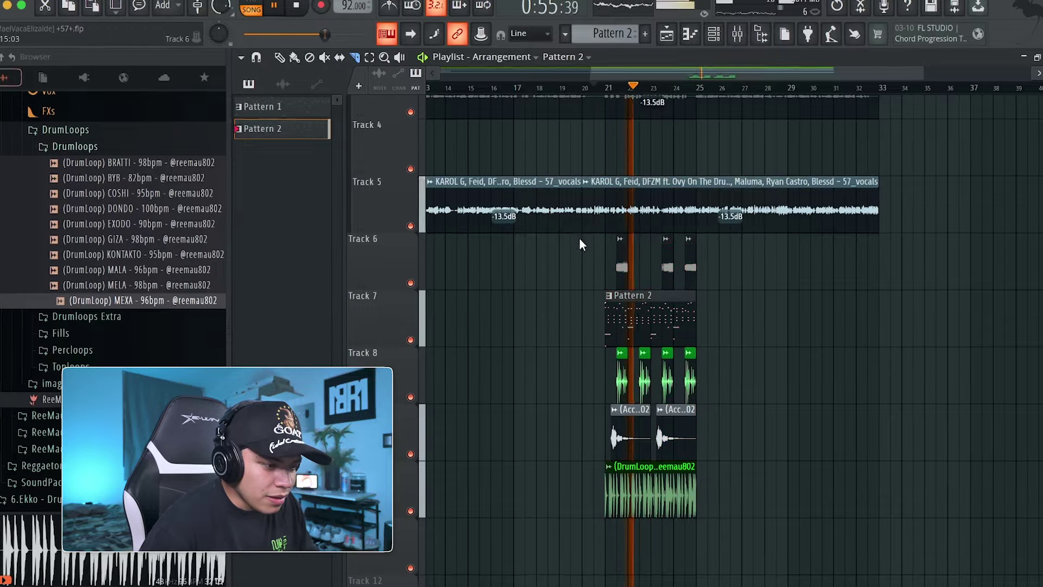
pyautogui.rightClick(587, 253)
pyautogui.rightClick(551, 208)
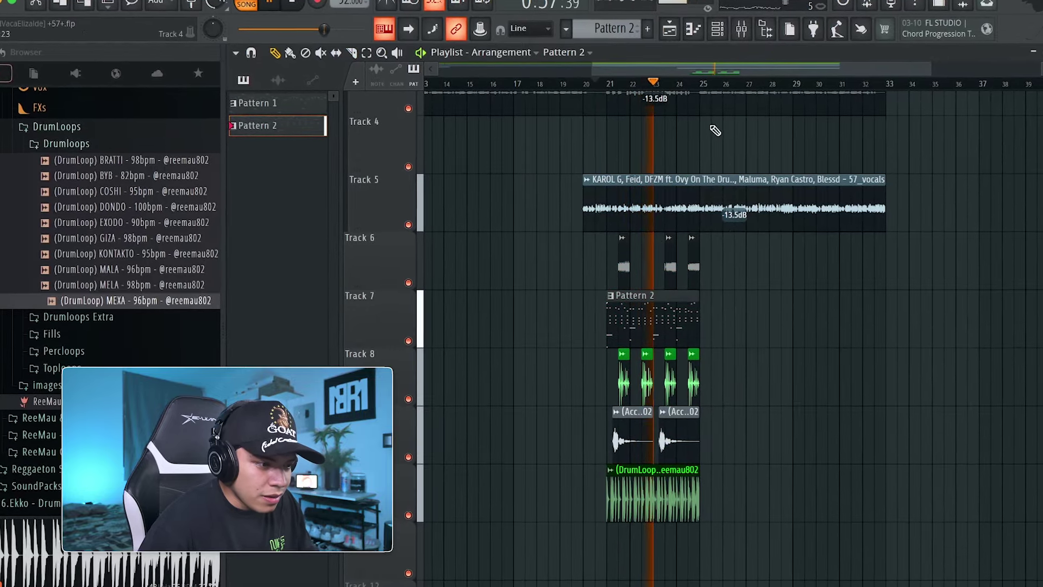
pyautogui.doubleClick(728, 184)
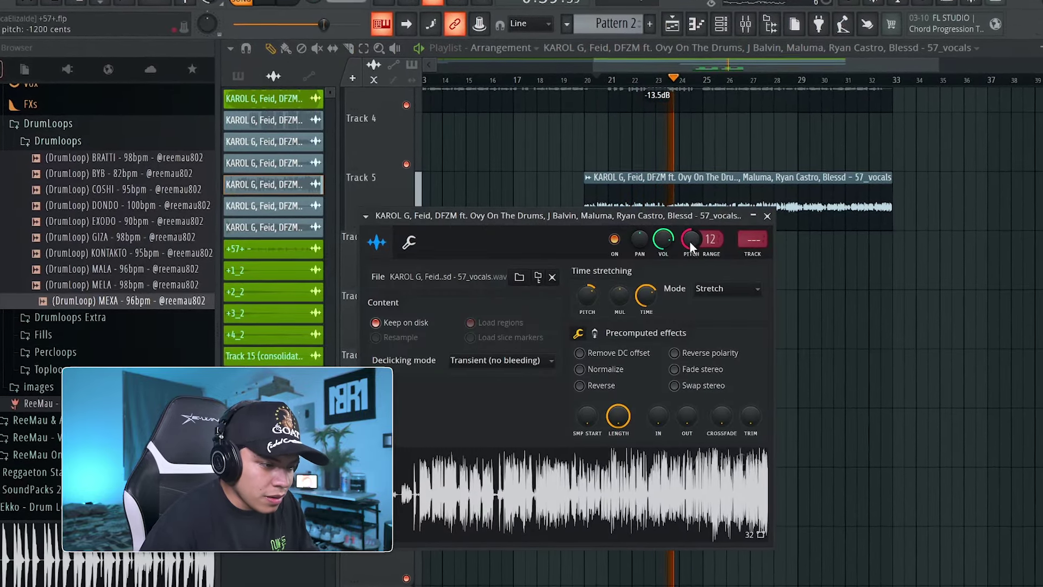
pyautogui.press('Escape')
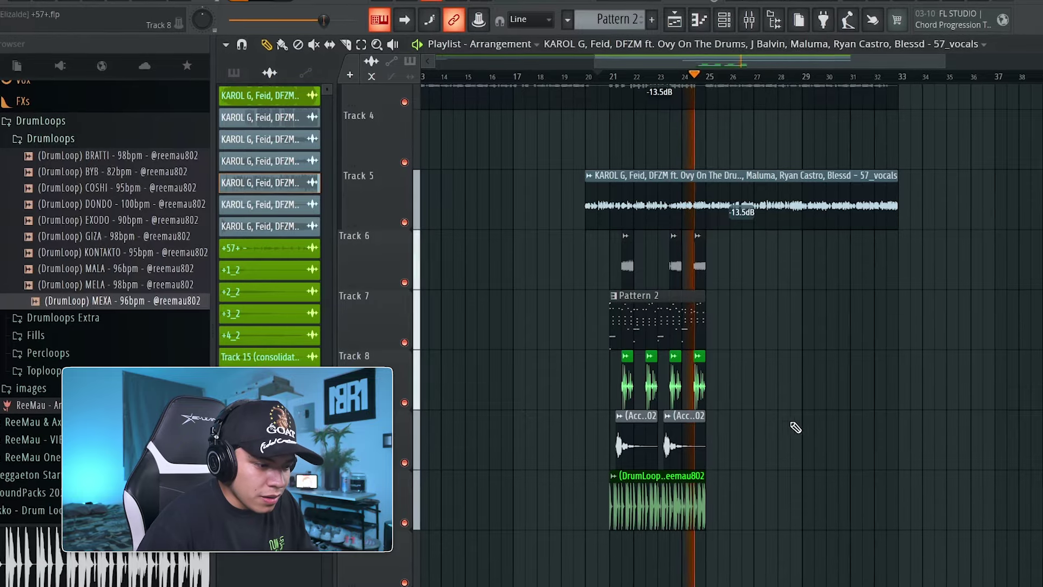
# Select all the beat clips on Tracks 6 to 10 in bars 21–25 and duplicate them directly after
pyautogui.moveTo(768, 527); pyautogui.dragTo(586, 230)
pyautogui.hotkey('ctrl', 'b')
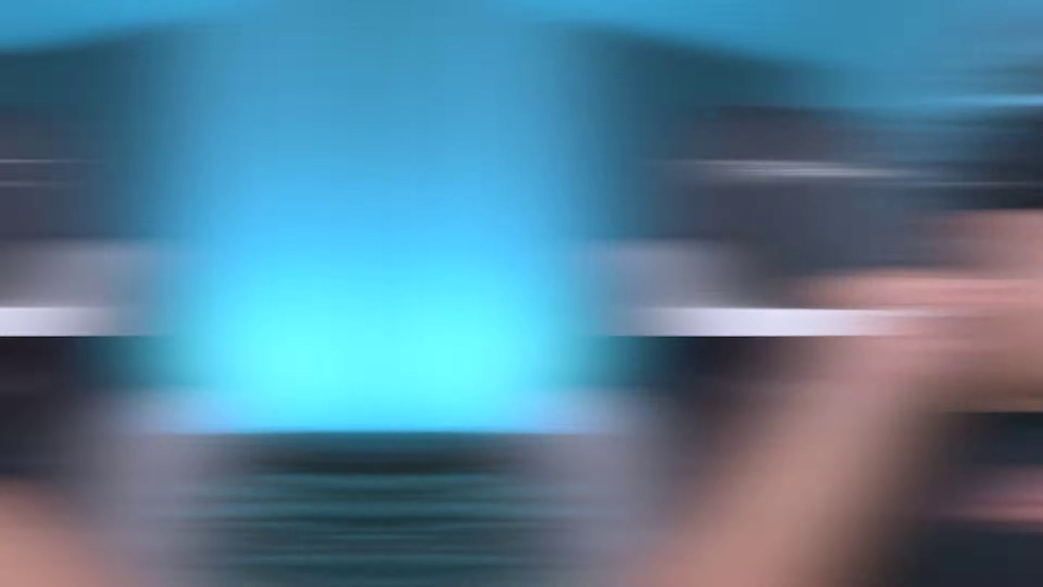